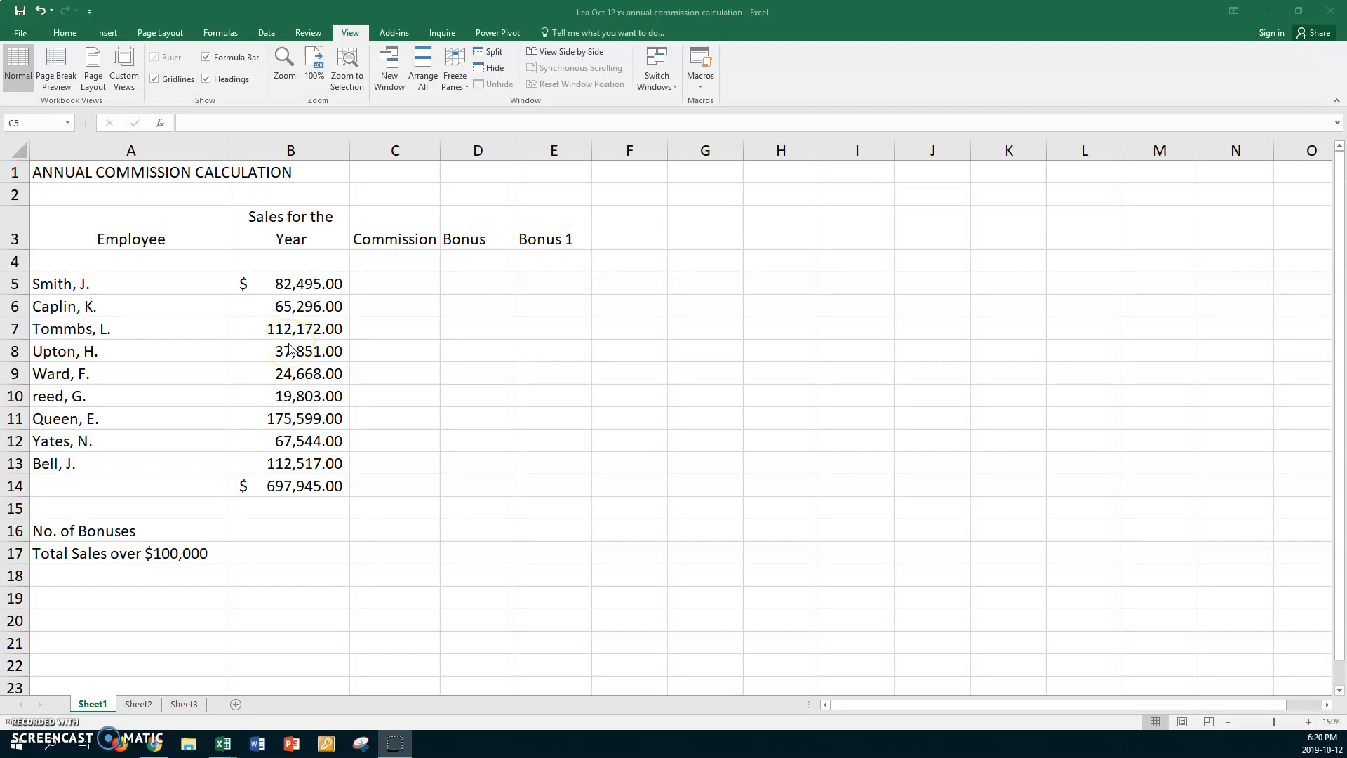
left_click(397, 234)
left_click(472, 229)
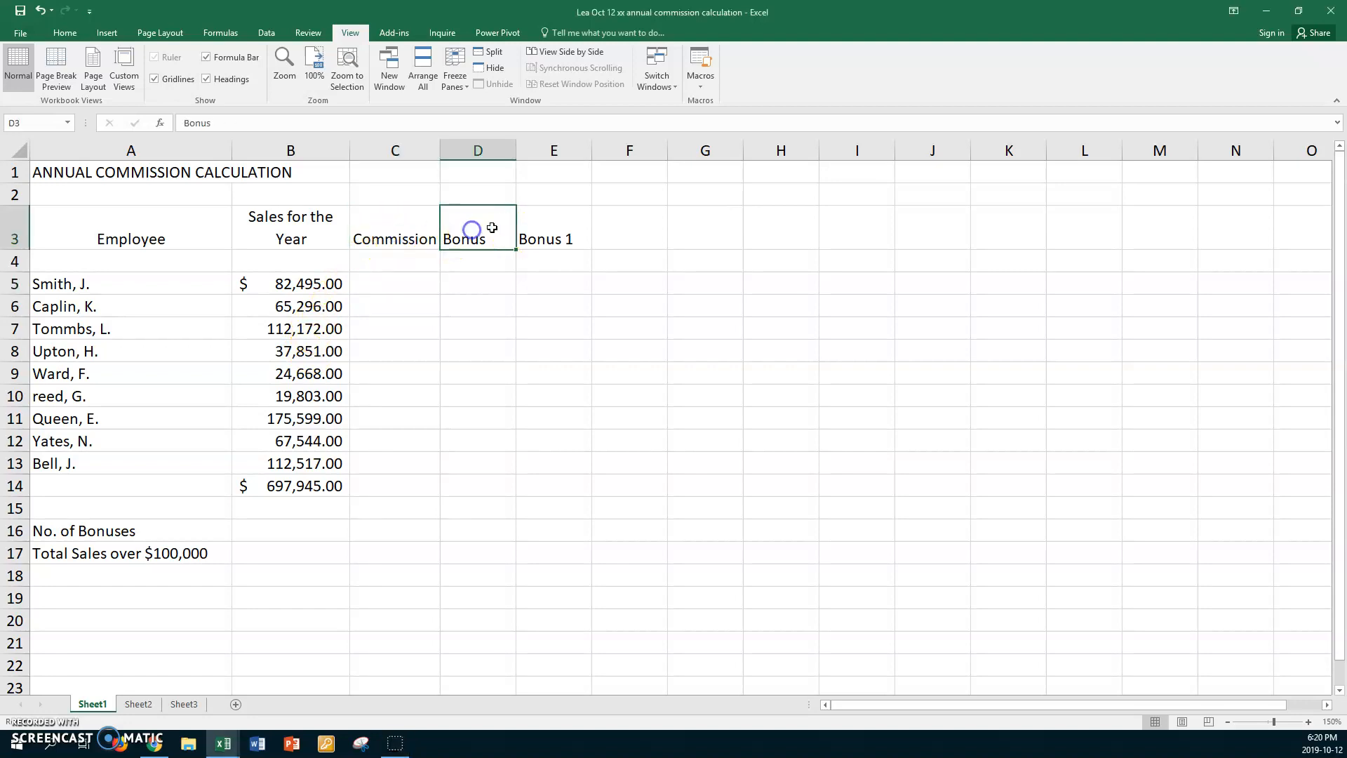
left_click(545, 226)
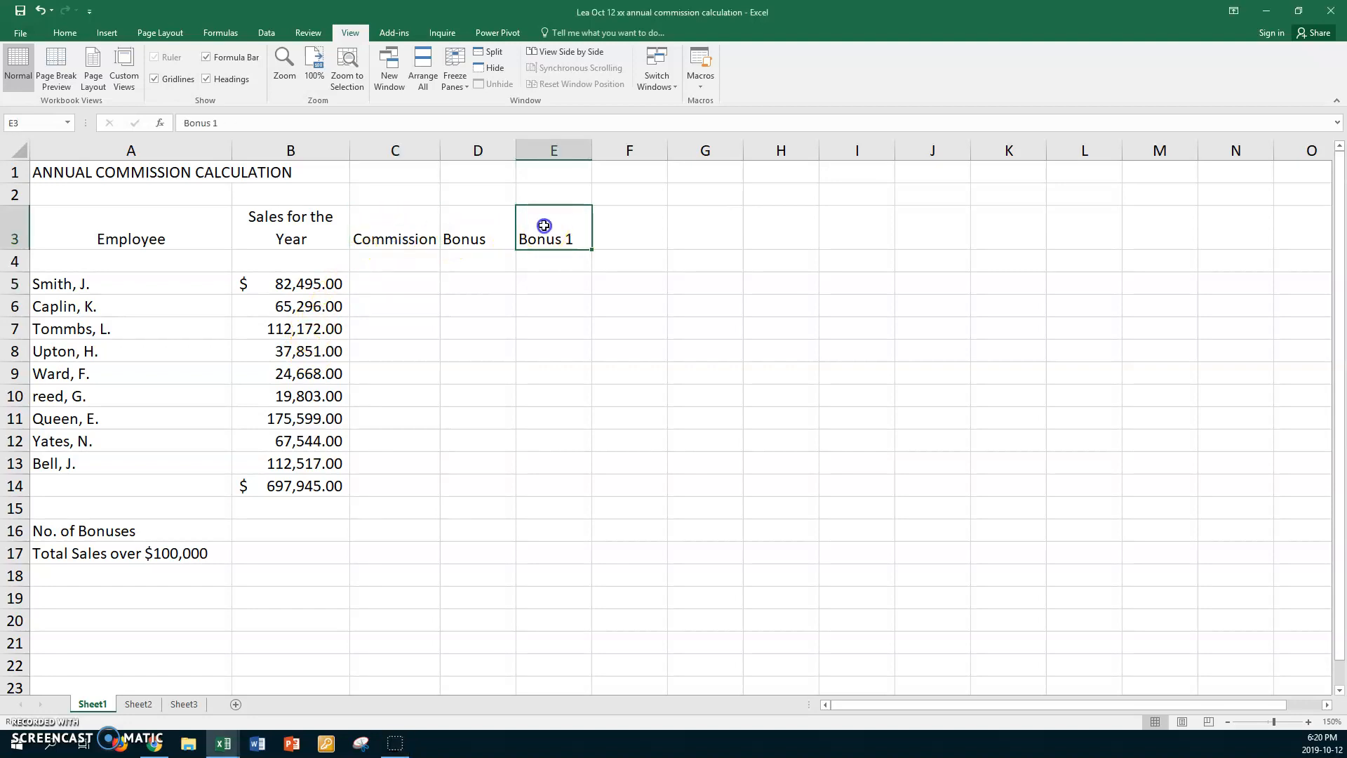
- Enter =IF(B5>100000,1500,0) in Commission cell C5 and fill the formula down through C13
left_click(403, 287)
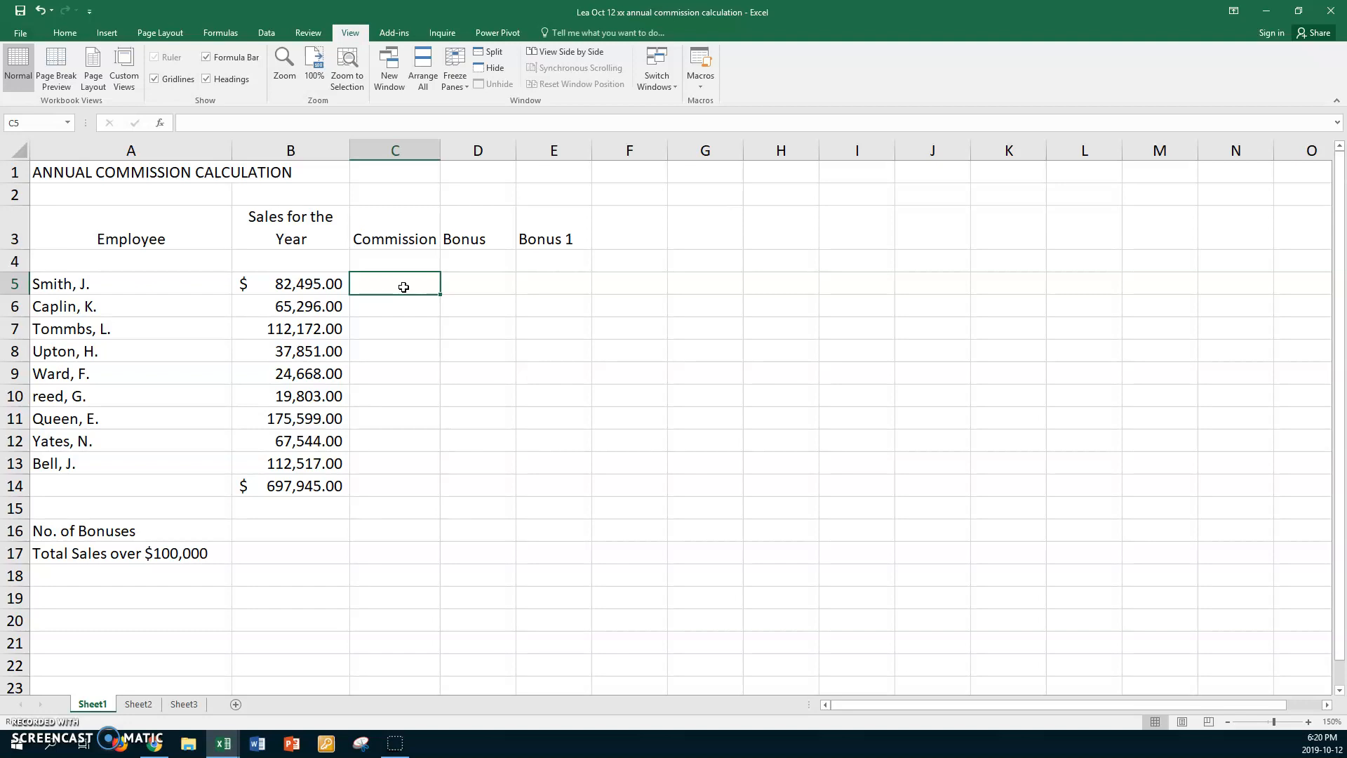
type("=if")
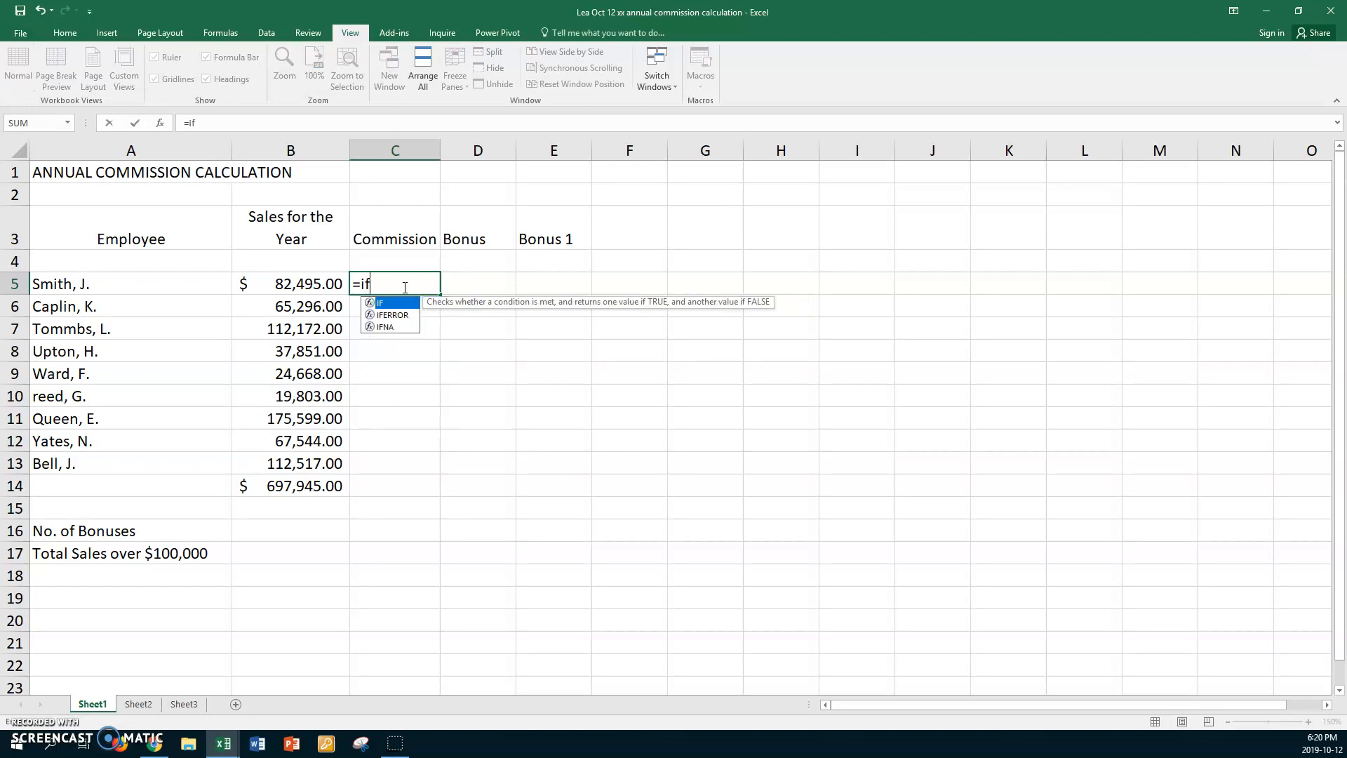
type("(")
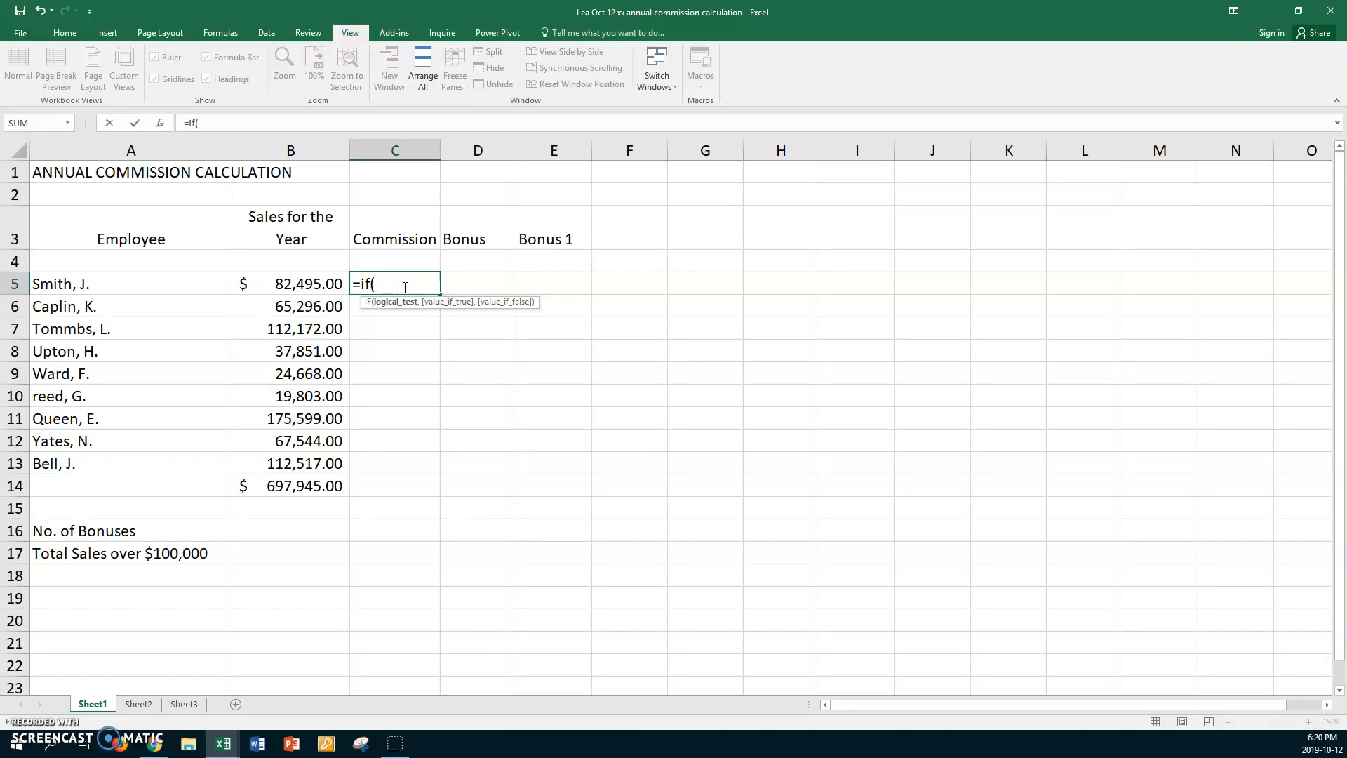
left_click(303, 283)
type(">100")
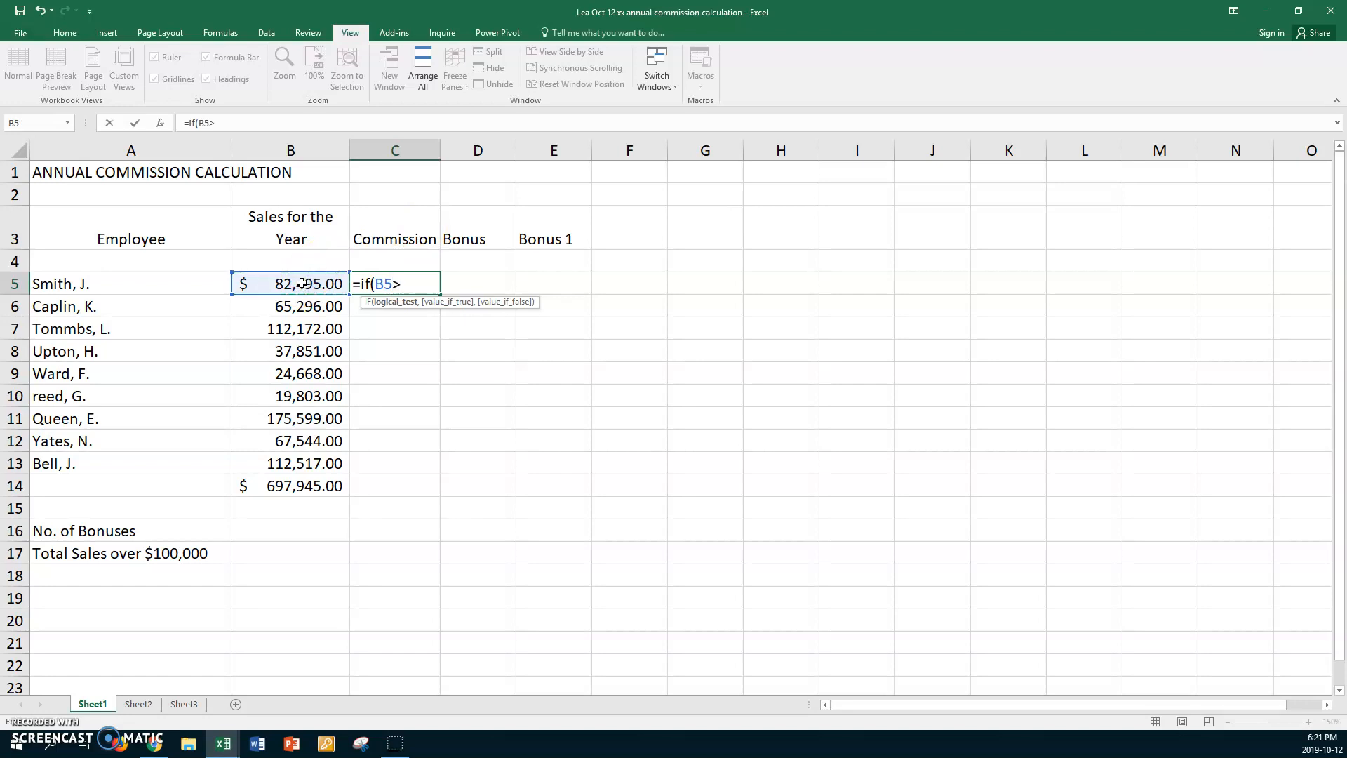
type("000,1500")
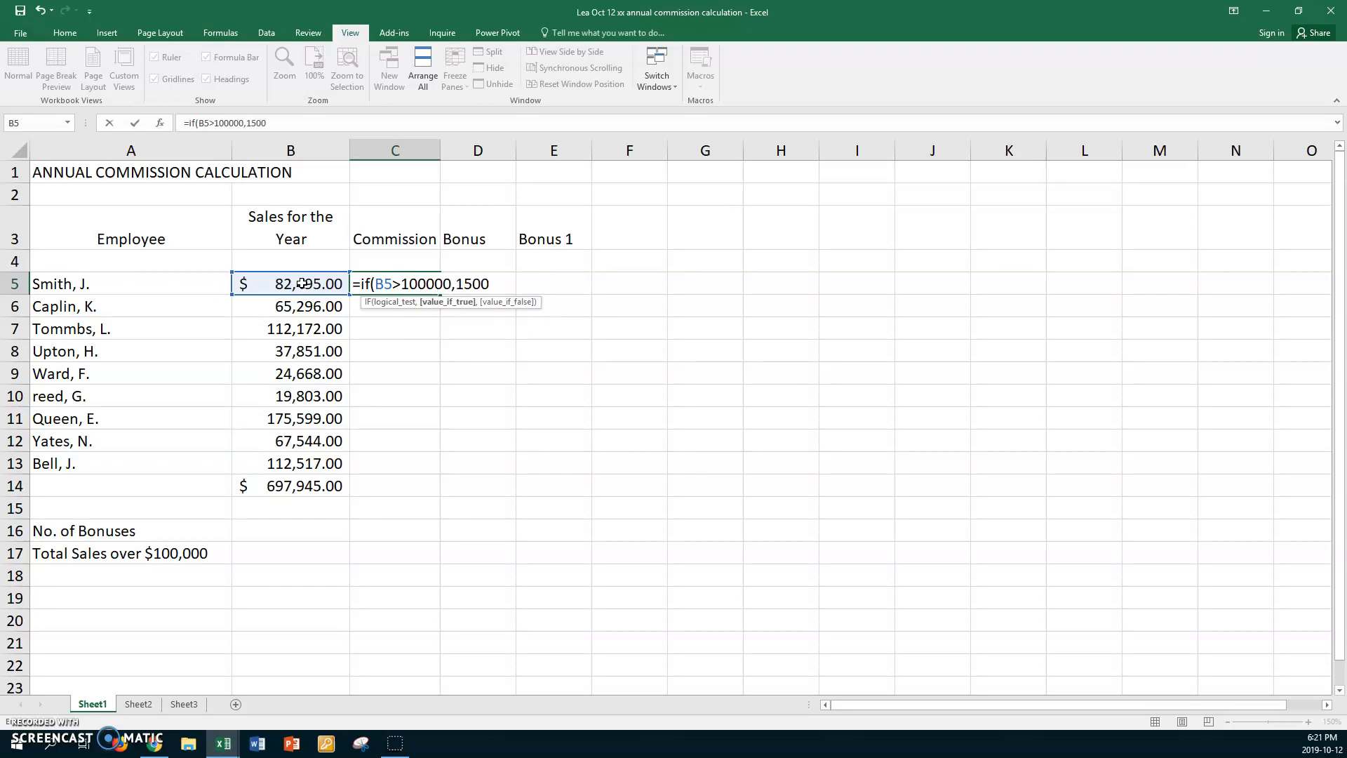
type(",0)")
key("Return")
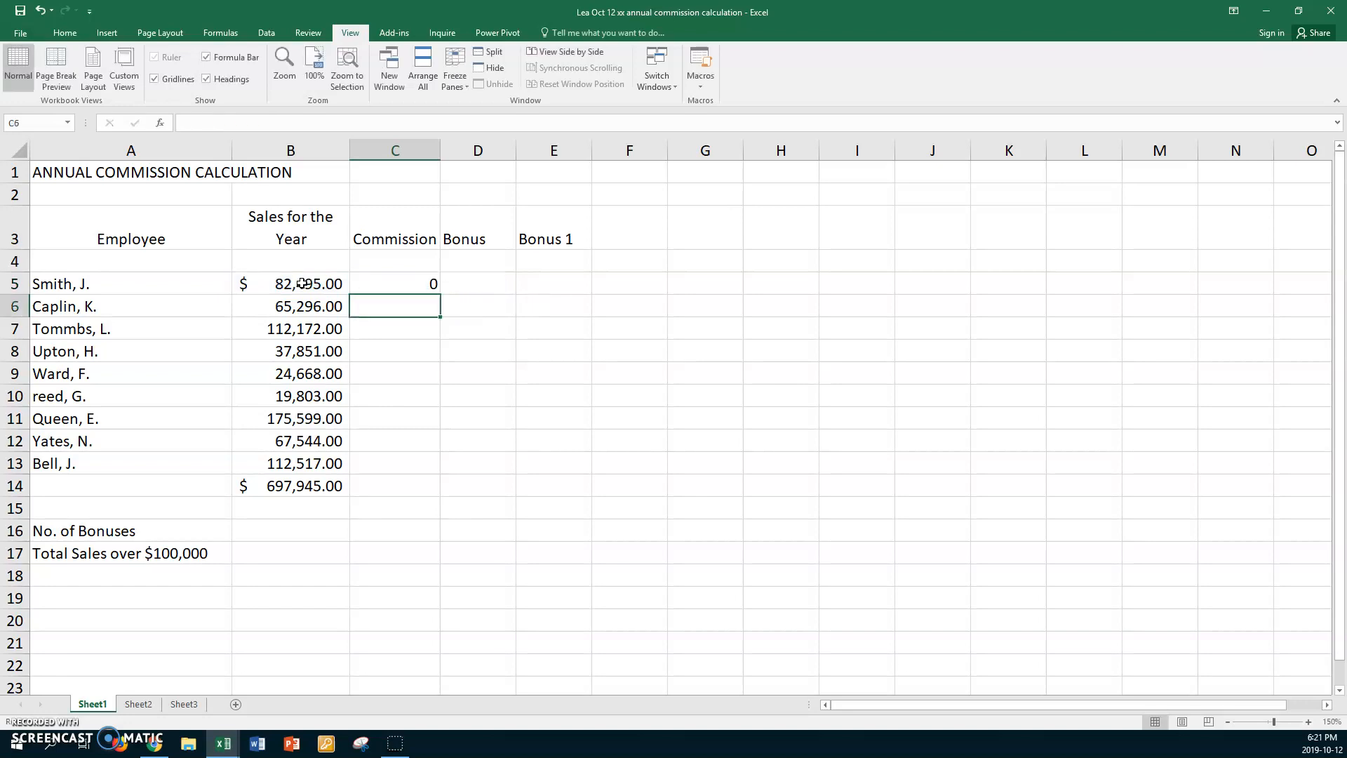
left_click(377, 280)
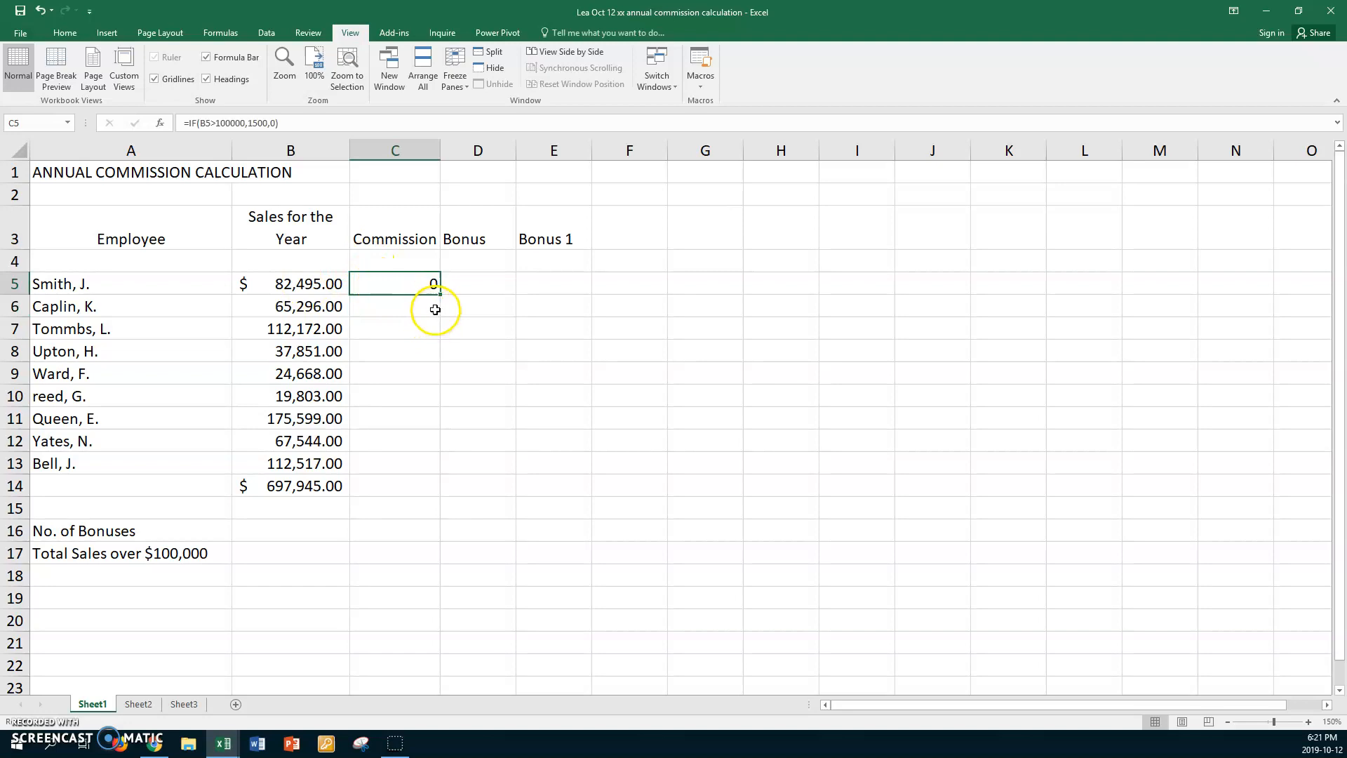
left_click_drag(442, 296, 409, 465)
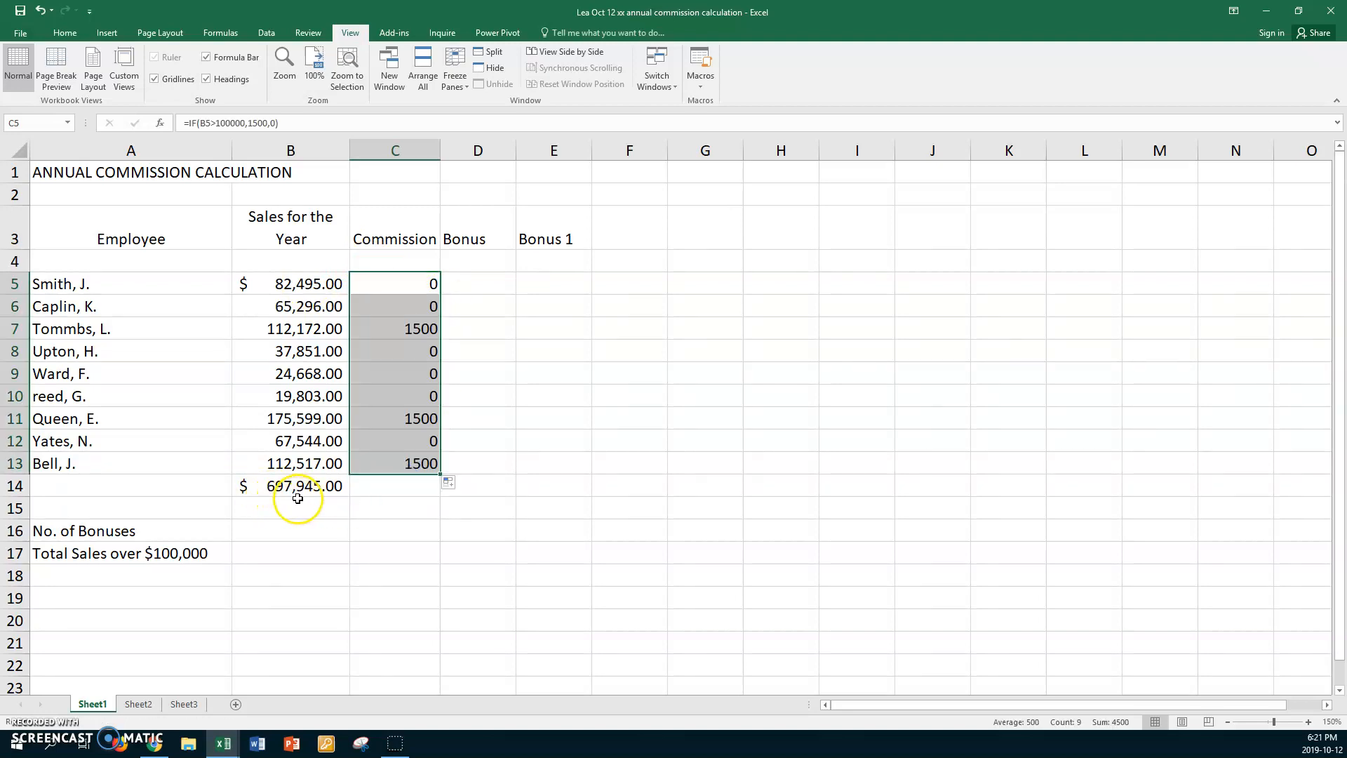
- Label the sales total row by entering Total in cell A14
left_click(132, 485)
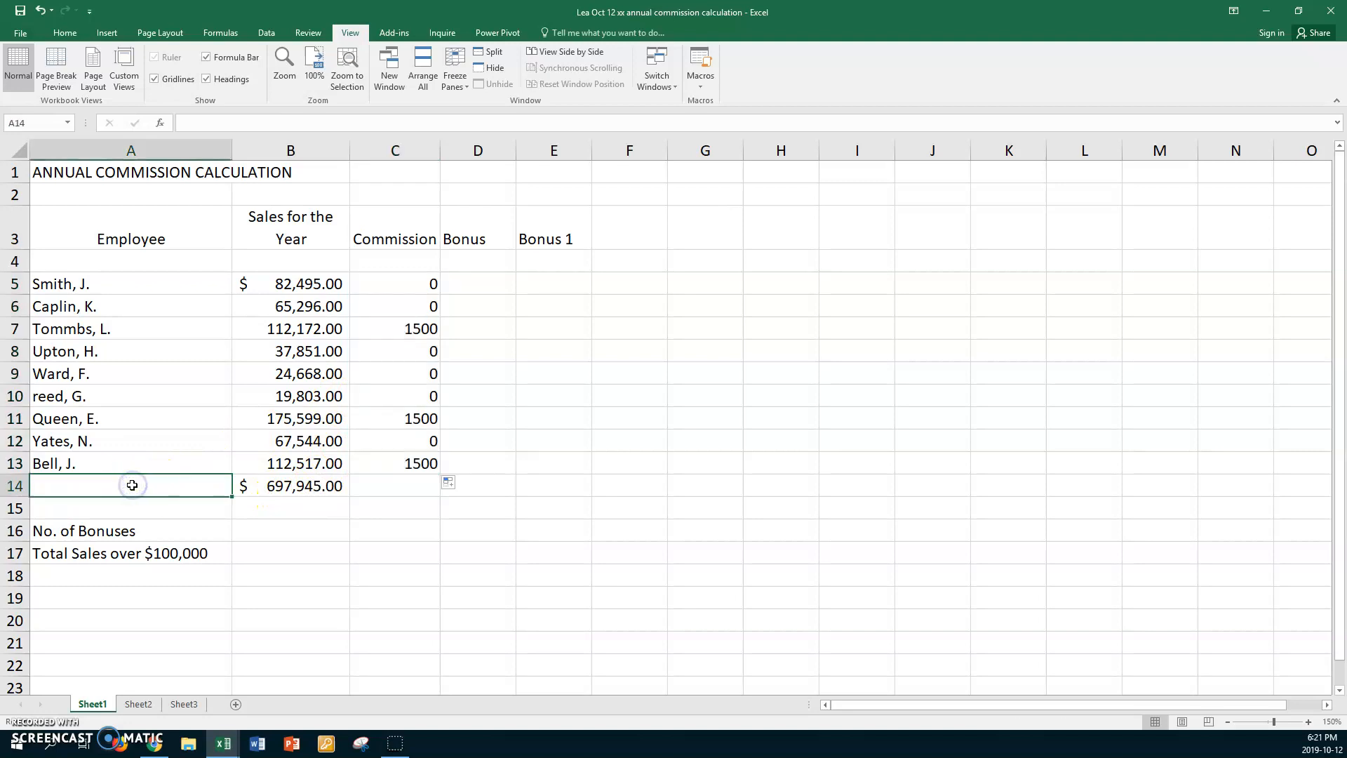
type("Total")
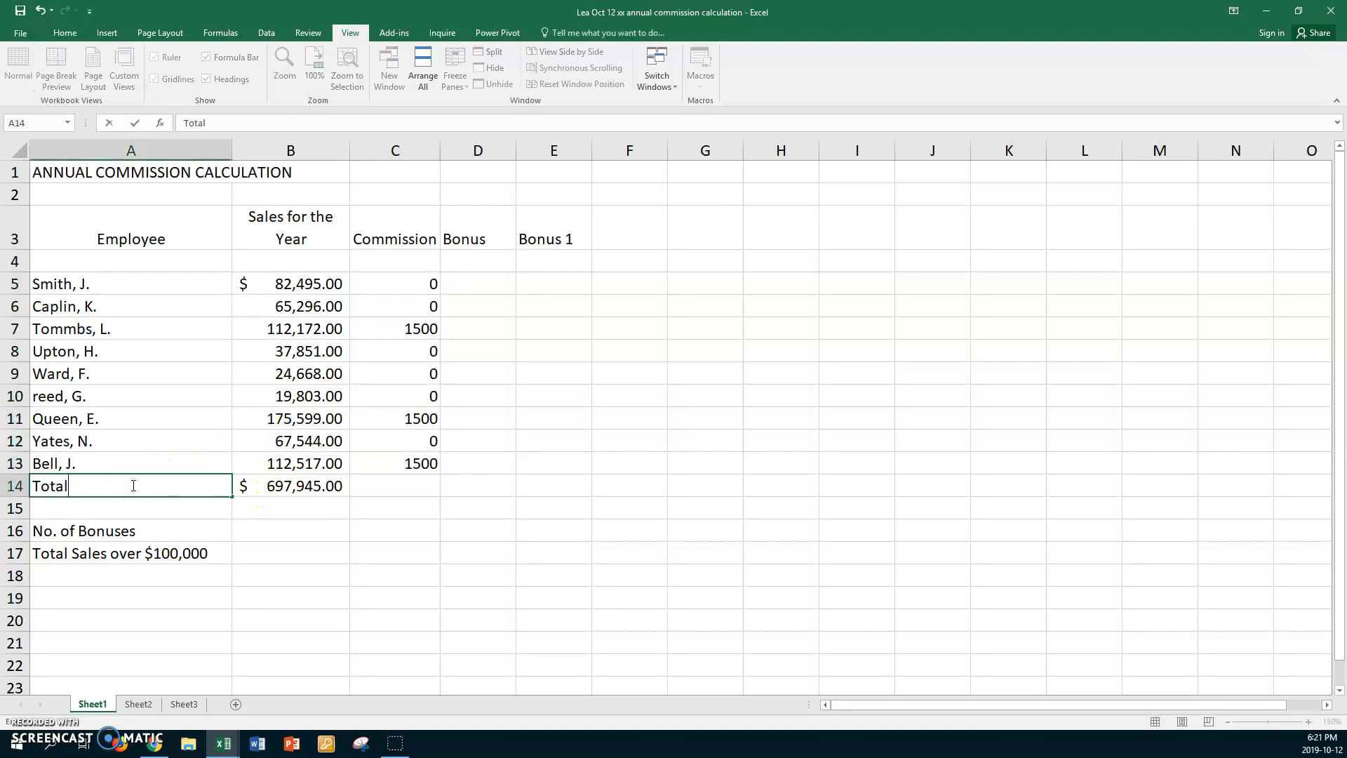
left_click(382, 285)
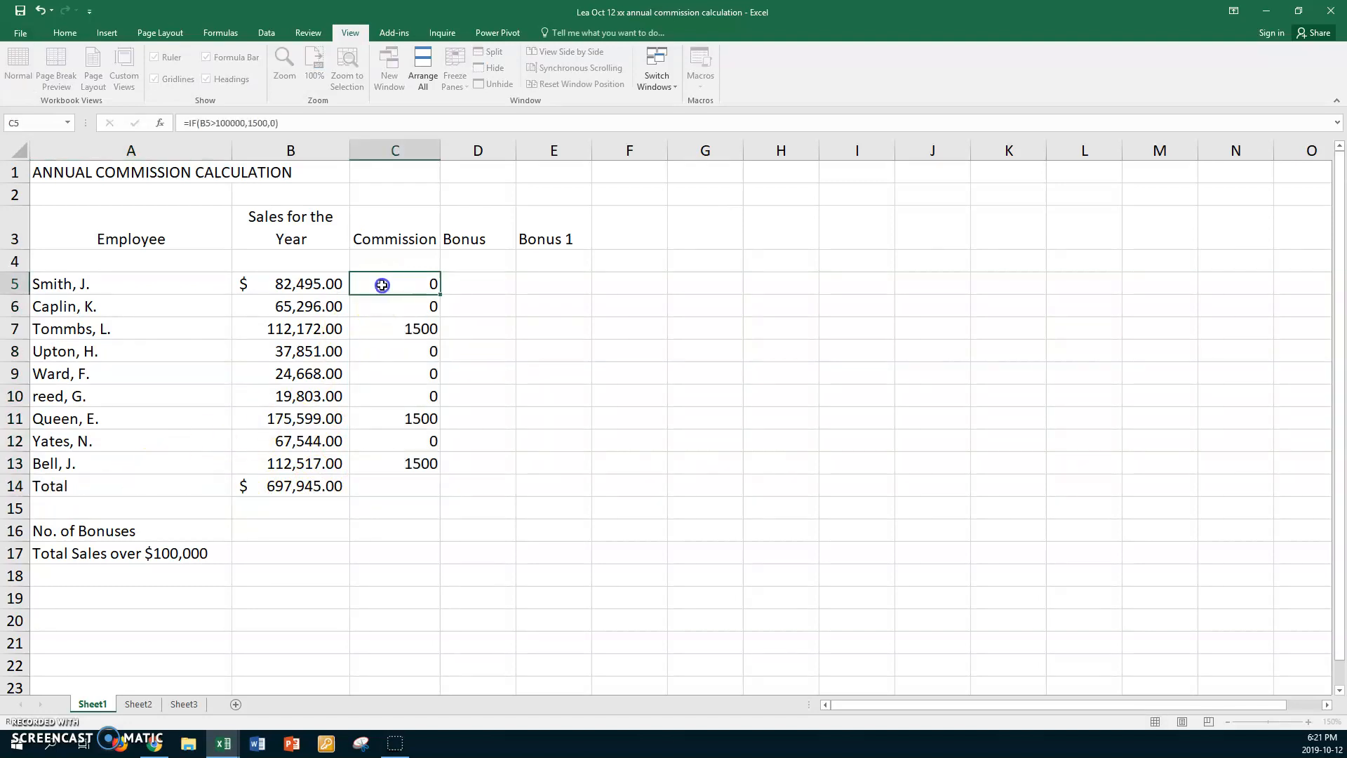
left_click(394, 328)
left_click(388, 416)
left_click(389, 456)
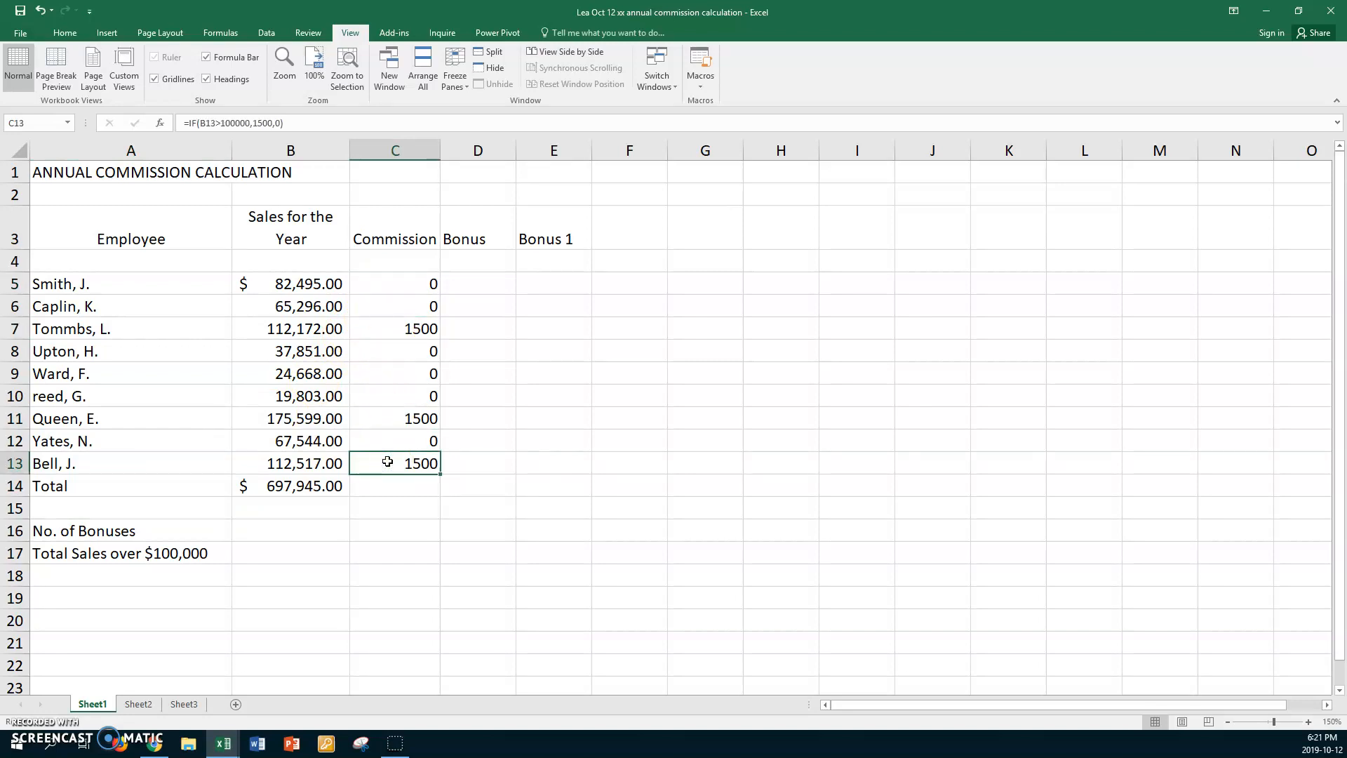
- Copy the Bonus heading from D3 to A20 and enter 1.5% beside it in B20
left_click(491, 282)
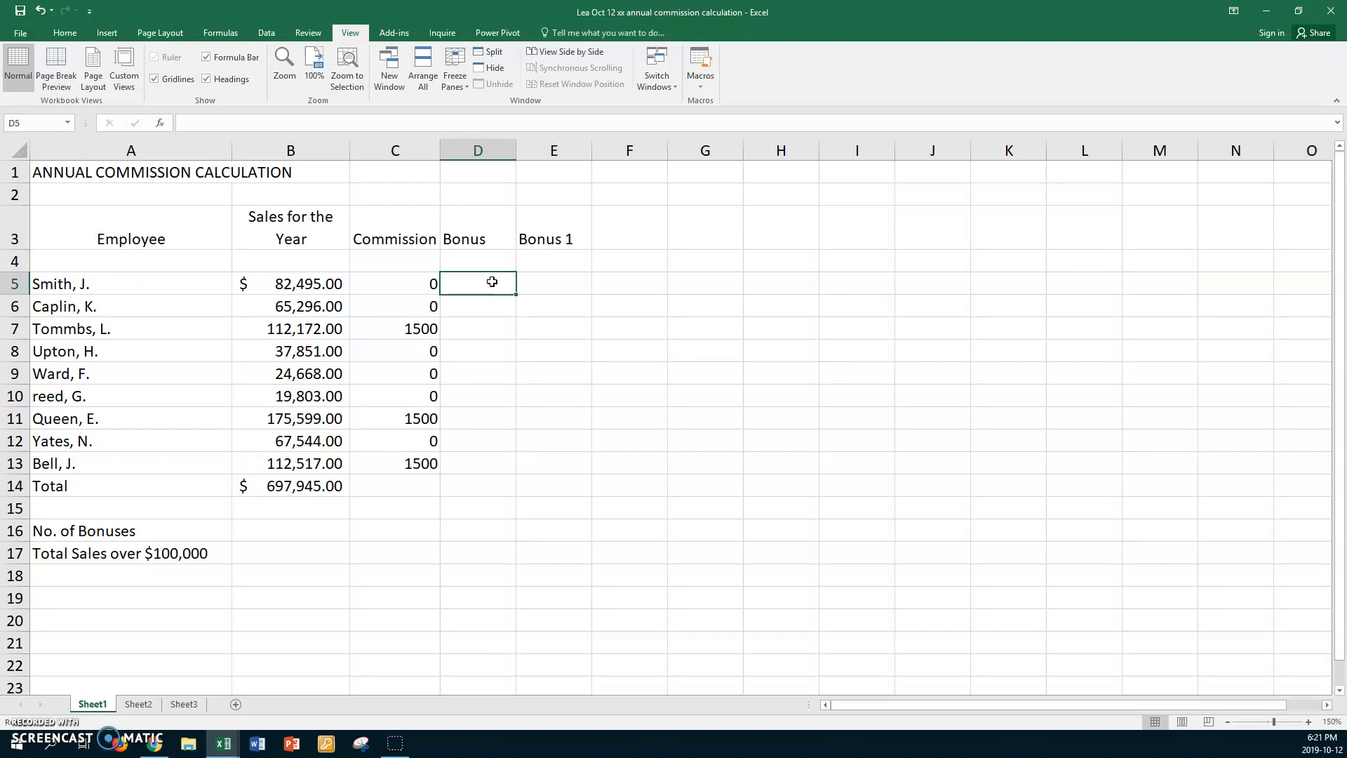
left_click(486, 231)
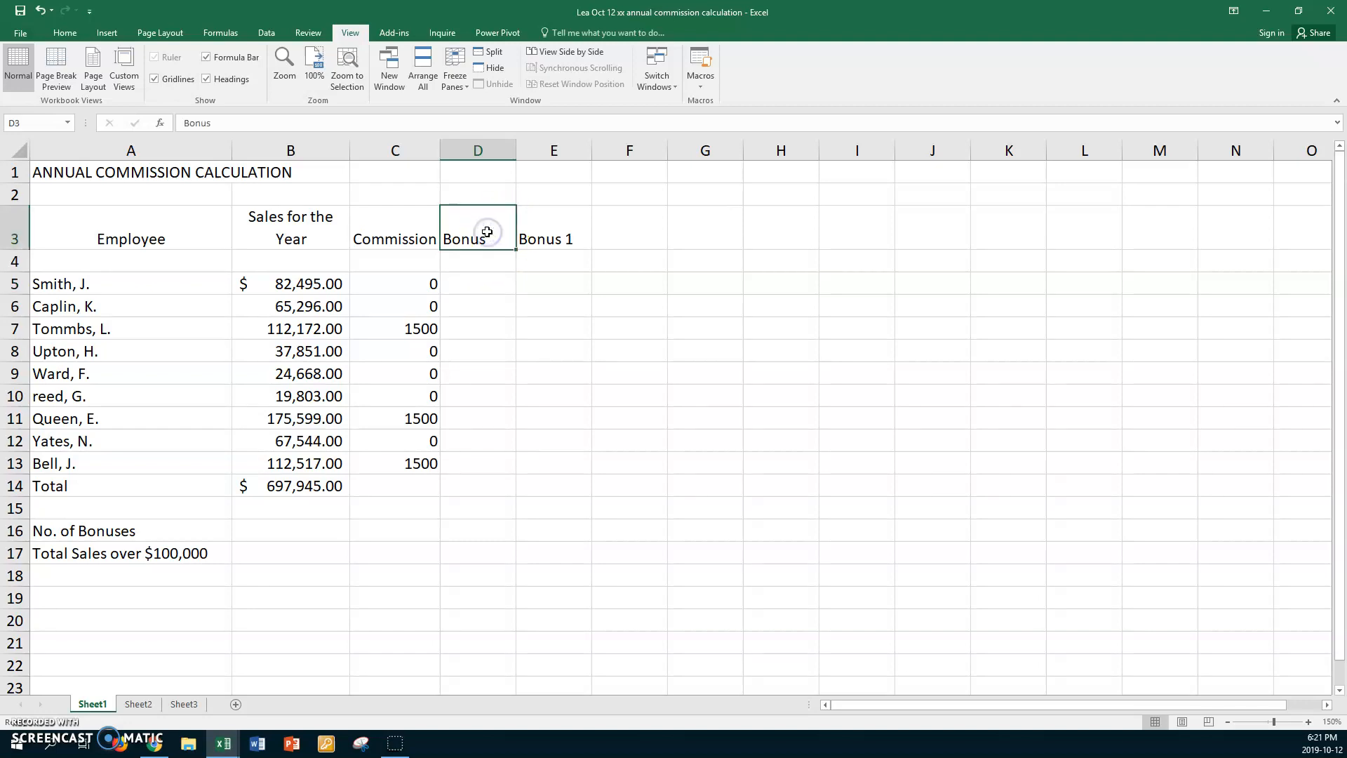
key("ctrl+c")
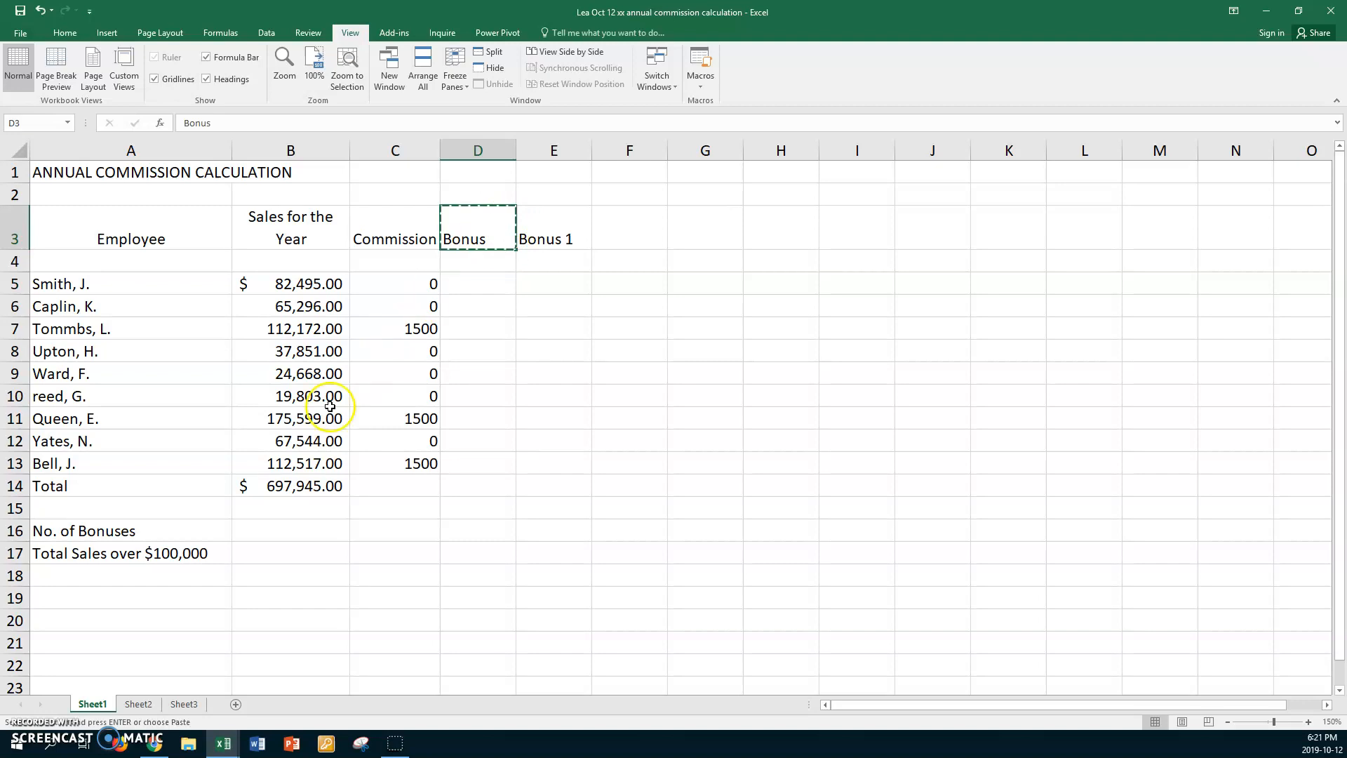
left_click(50, 621)
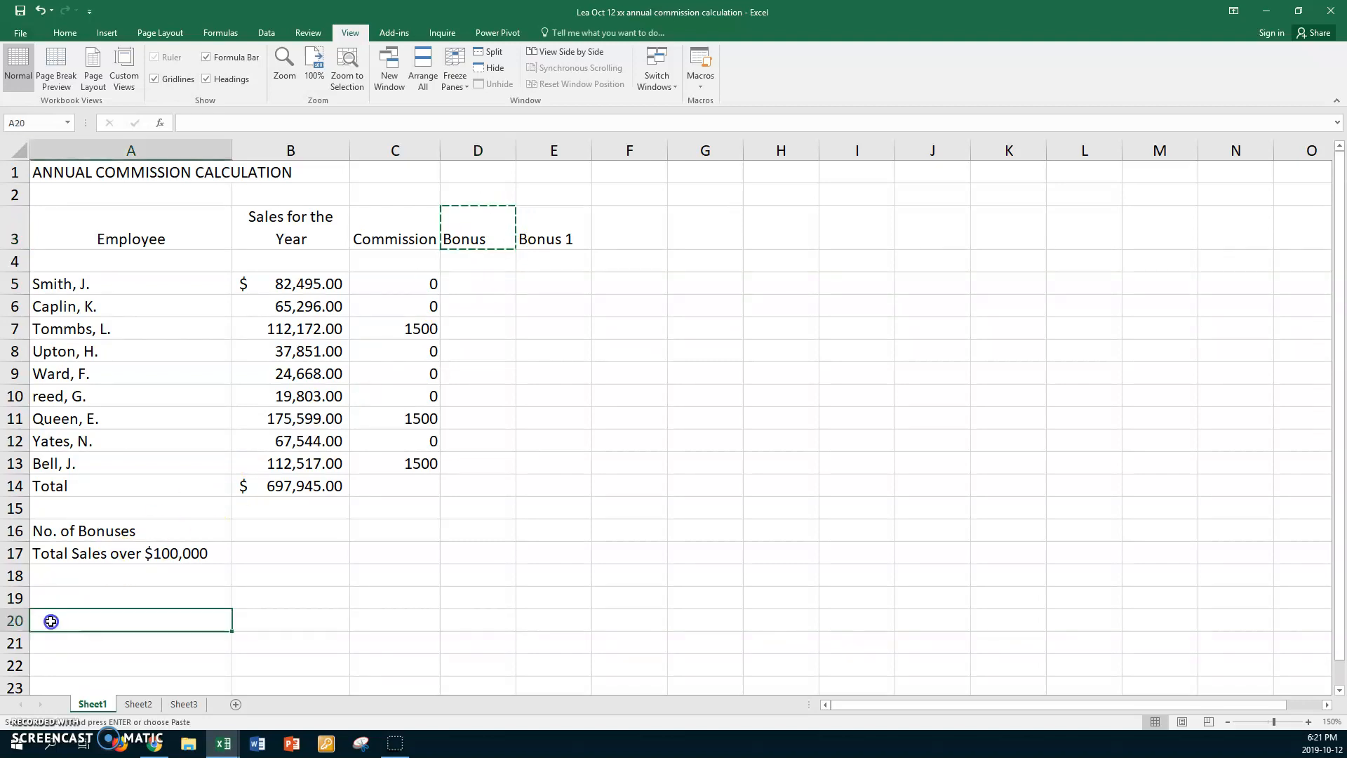
key("ctrl+v")
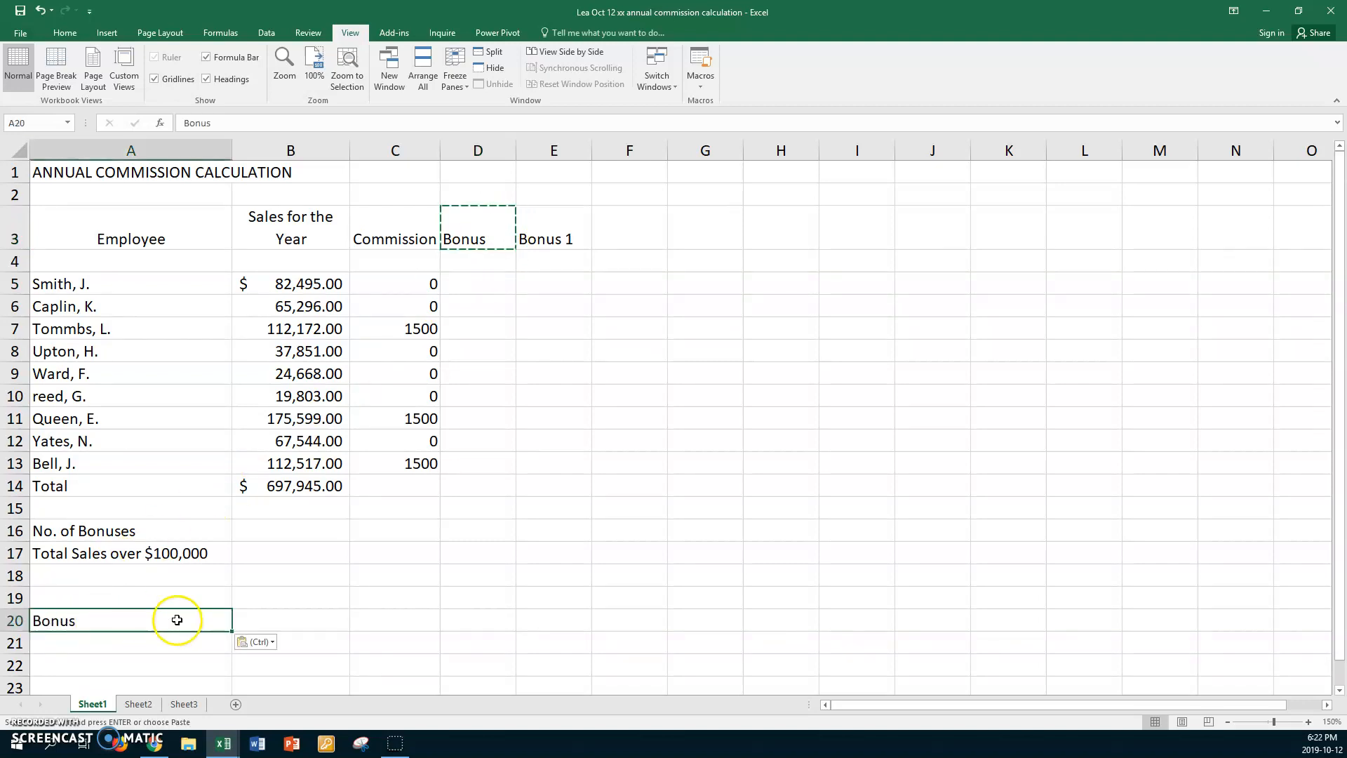
left_click(268, 620)
type("1.5")
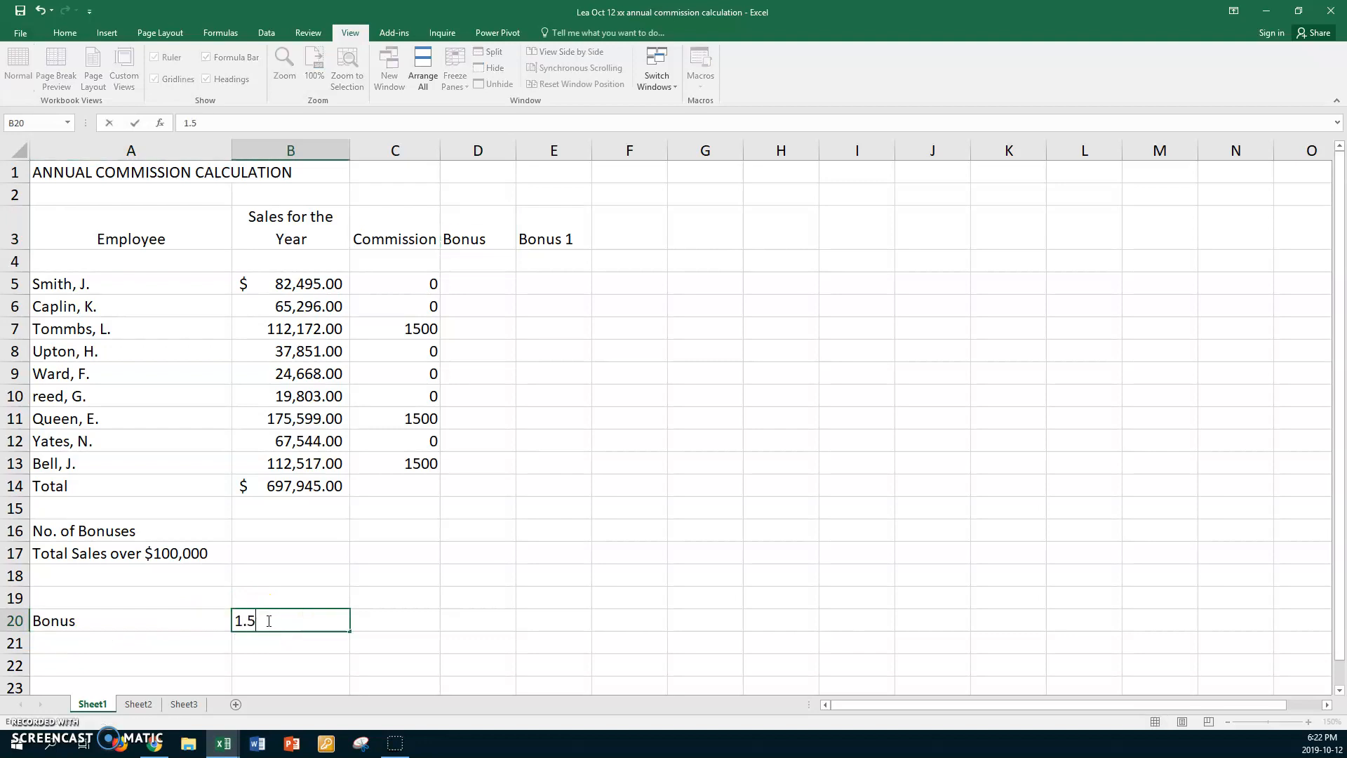
type("%")
key("Return")
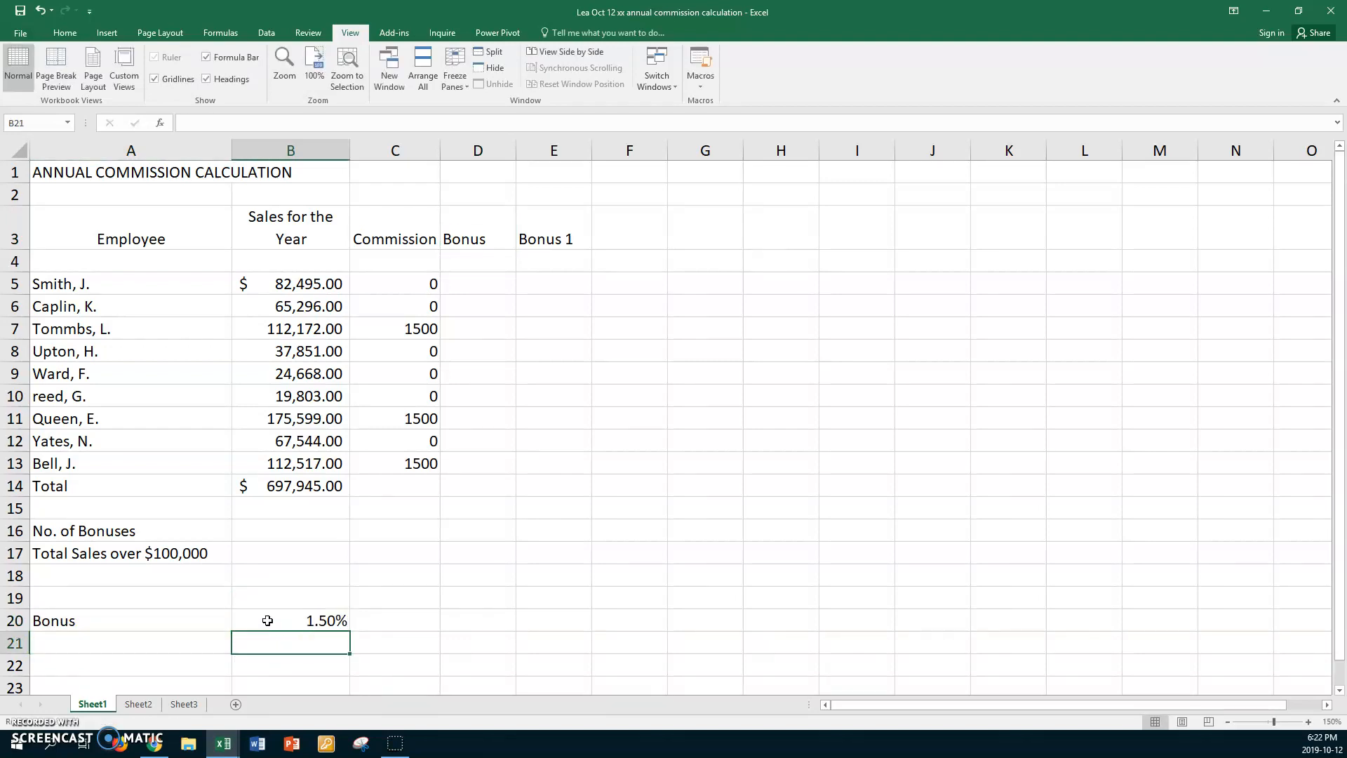
- Enter =IF(B5>100000,B5*$B$20,0) in Bonus cell D5 and fill the formula down through D13
left_click(475, 284)
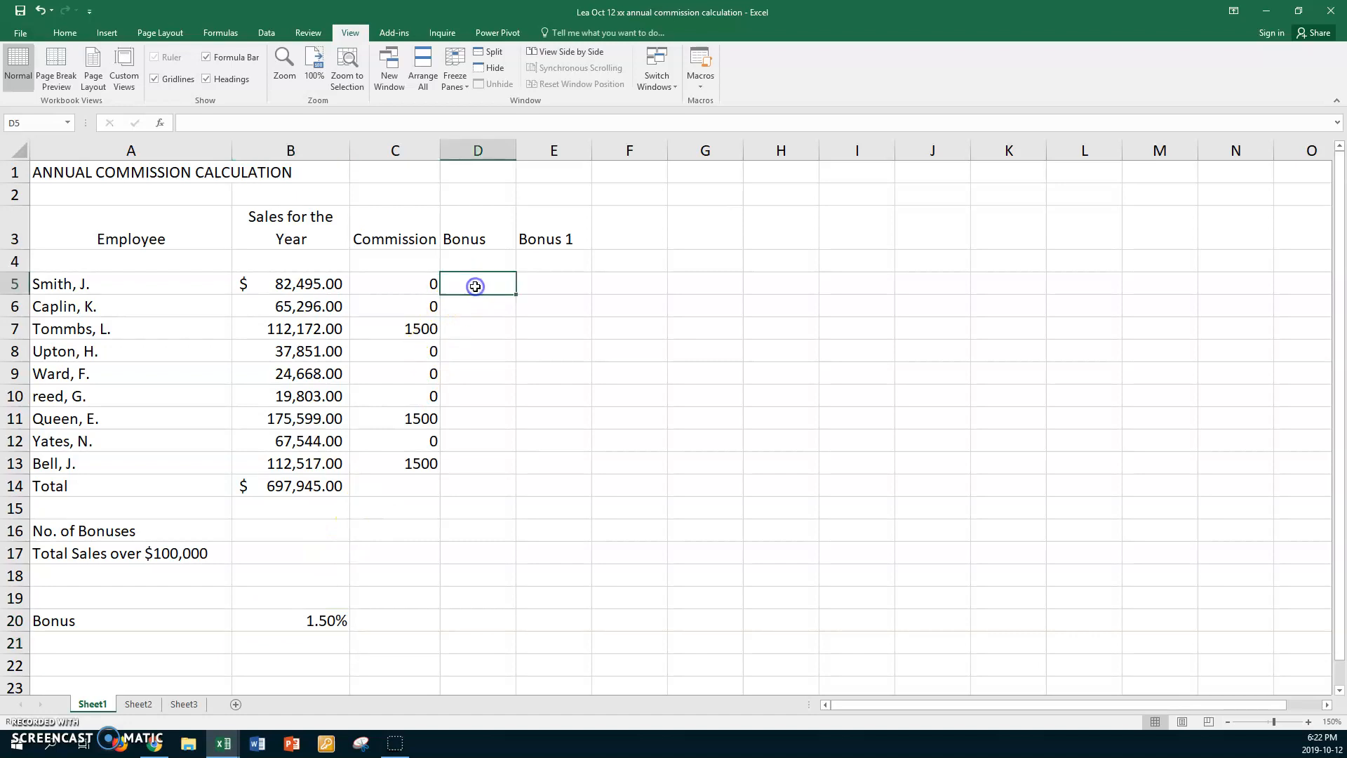
type("=if(")
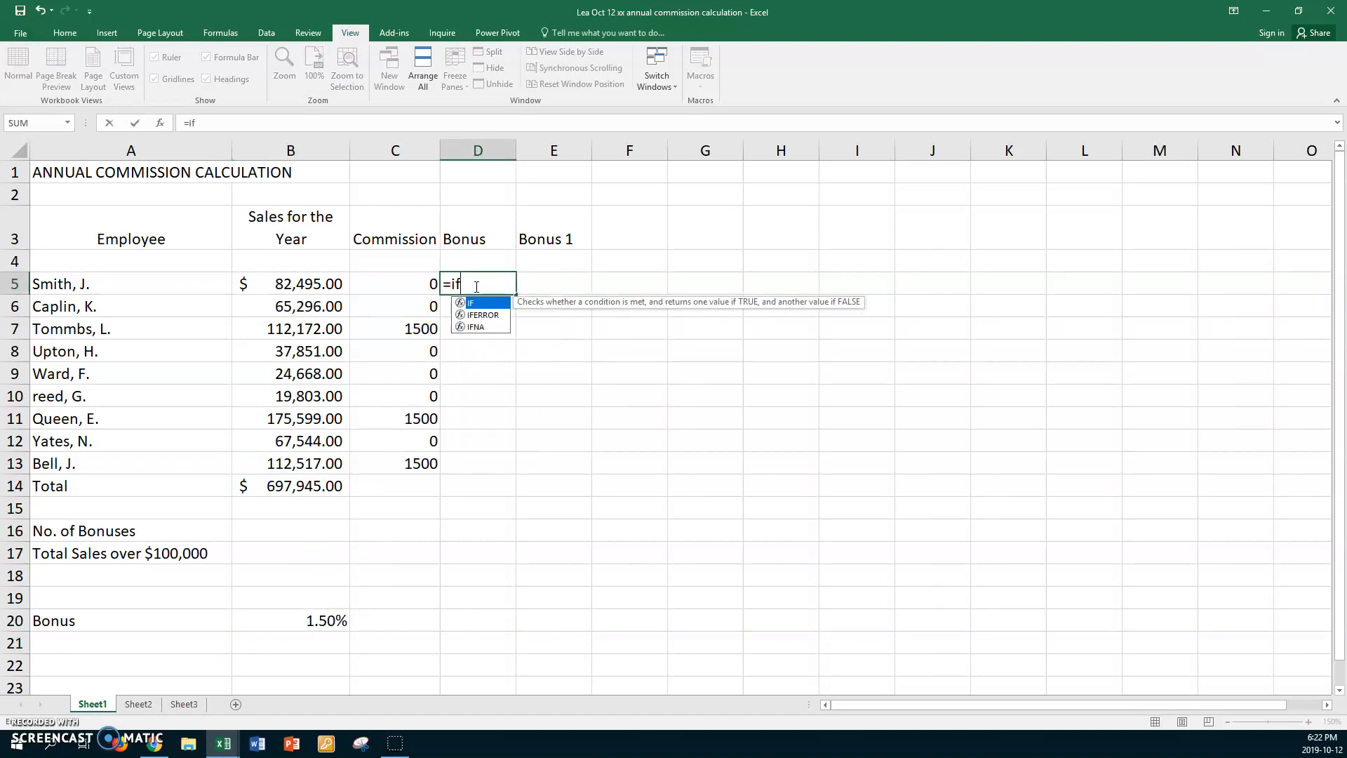
left_click(303, 282)
type(">")
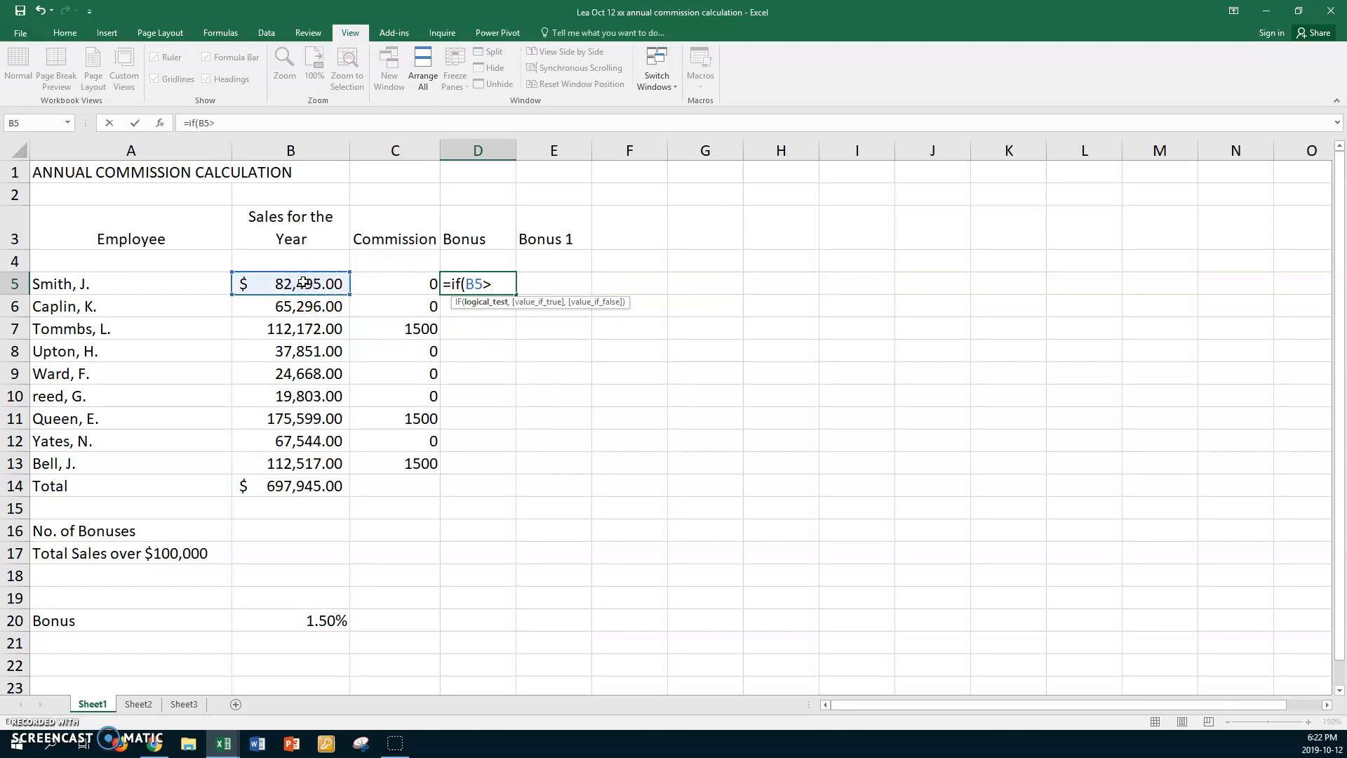
type("100000,")
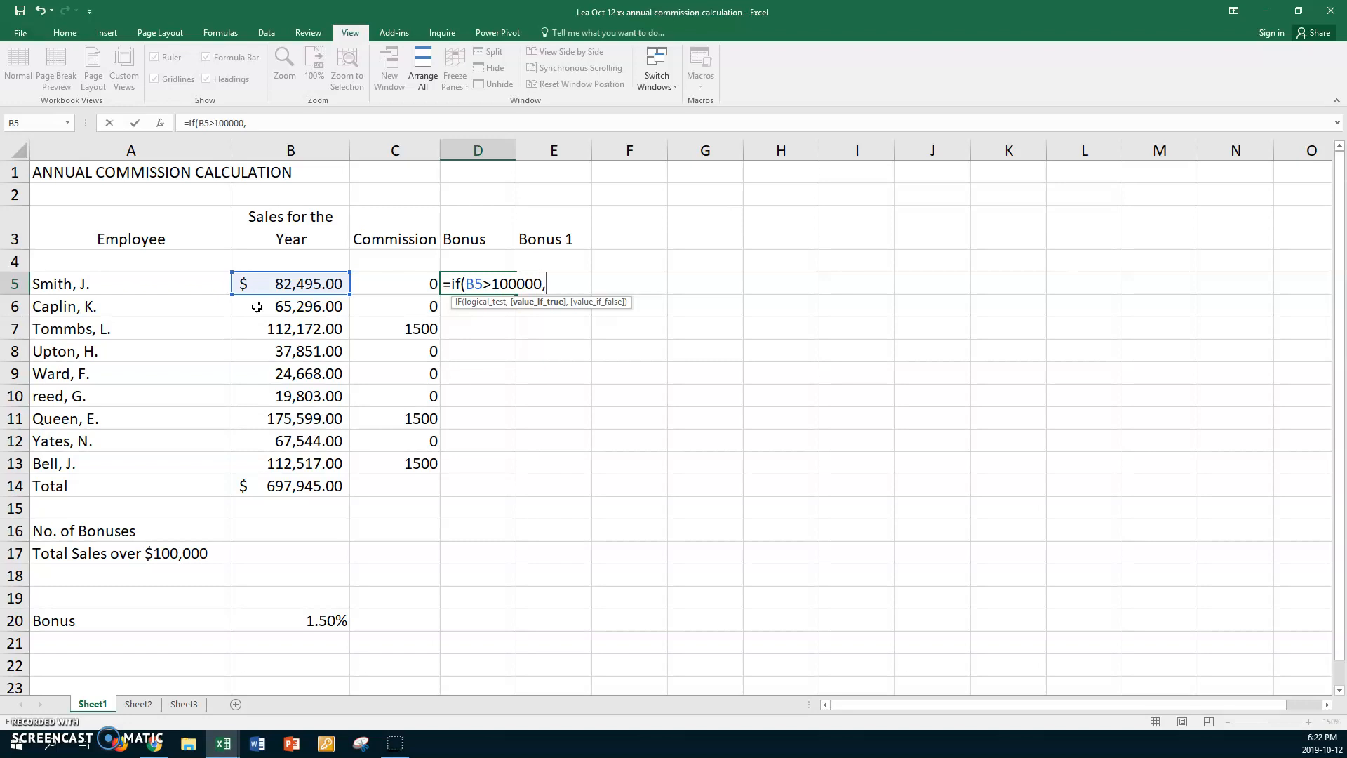
left_click(258, 285)
type("*")
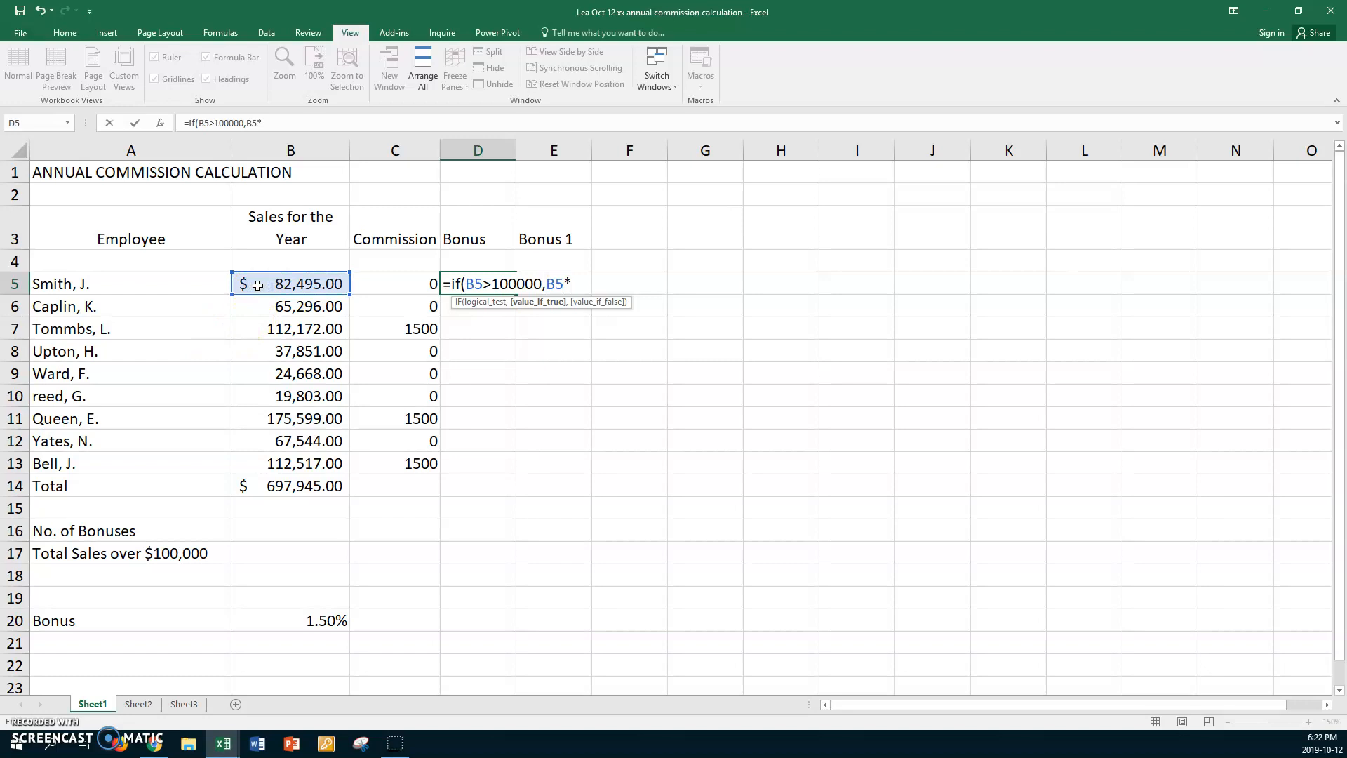
left_click(257, 626)
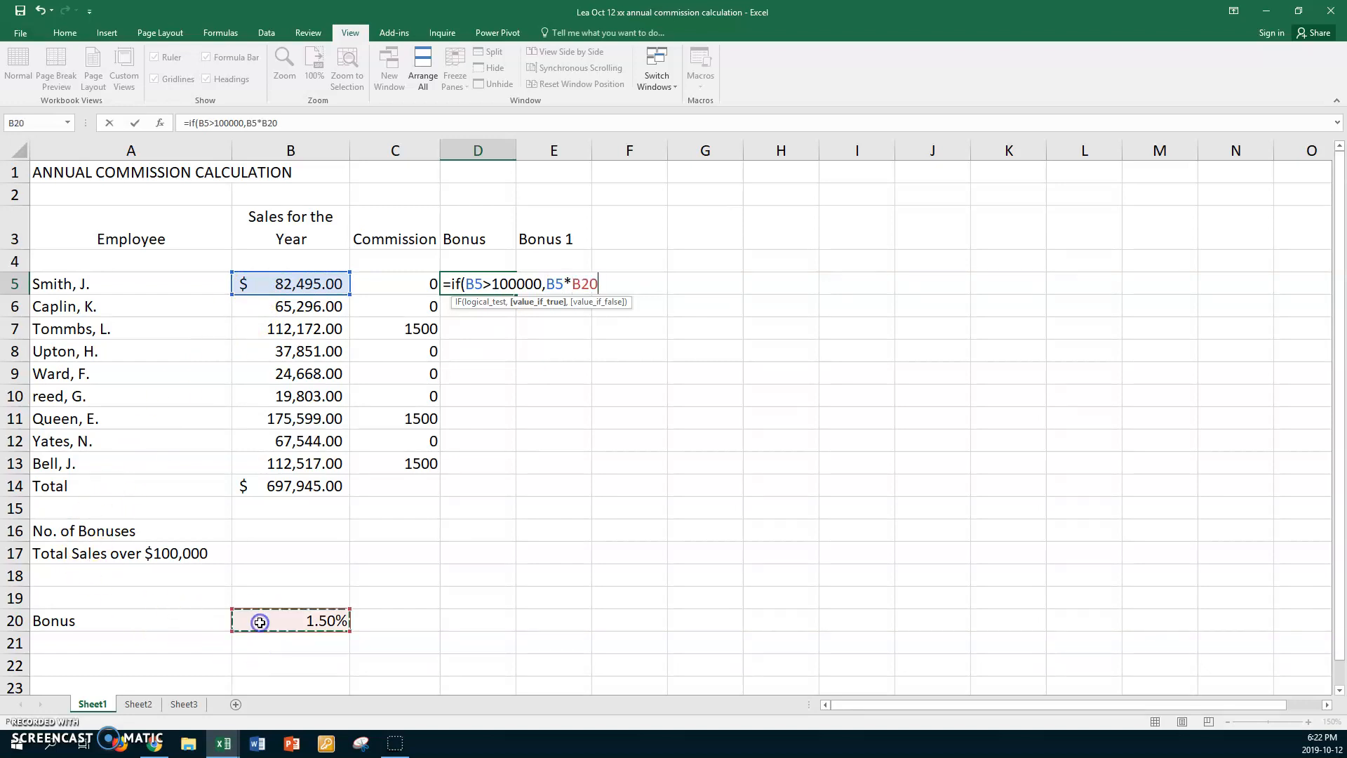
key("F4")
type(",")
type("0,0")
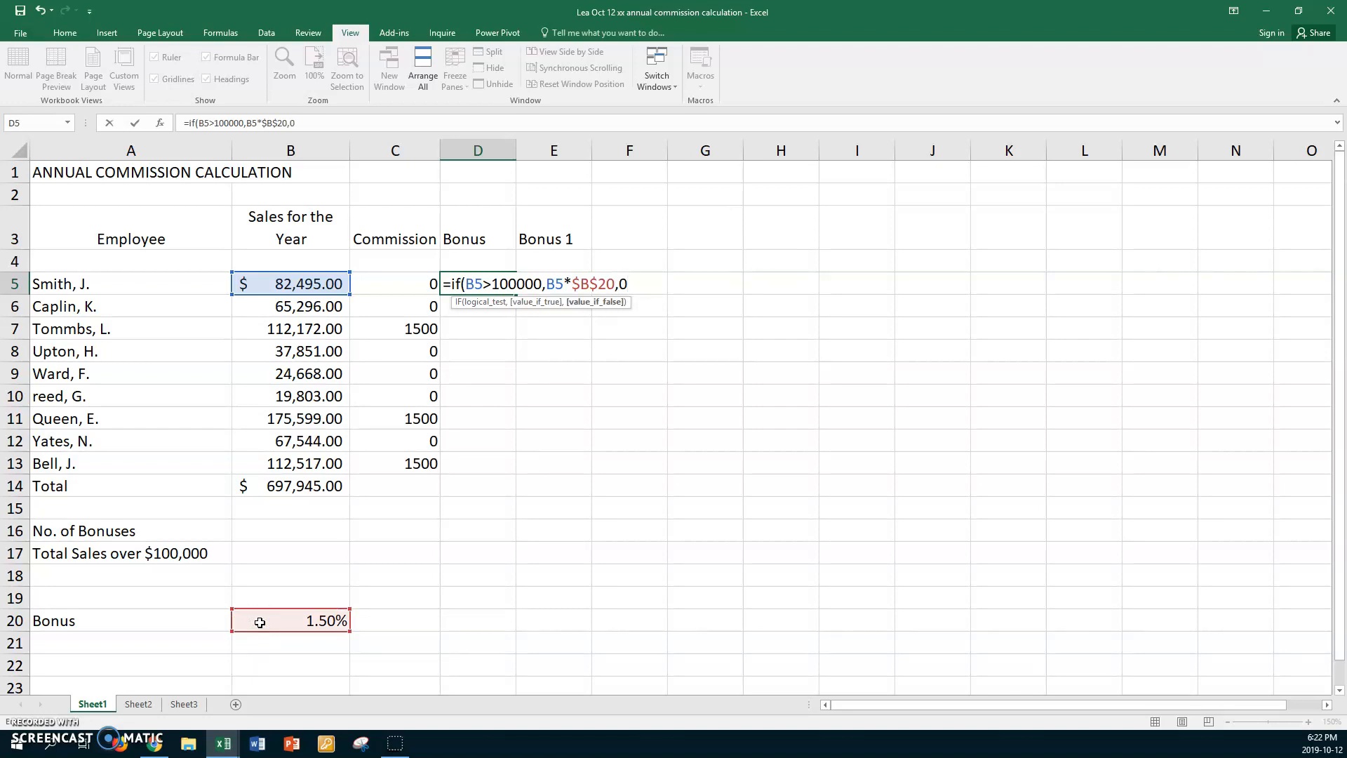
type(")")
key("Return")
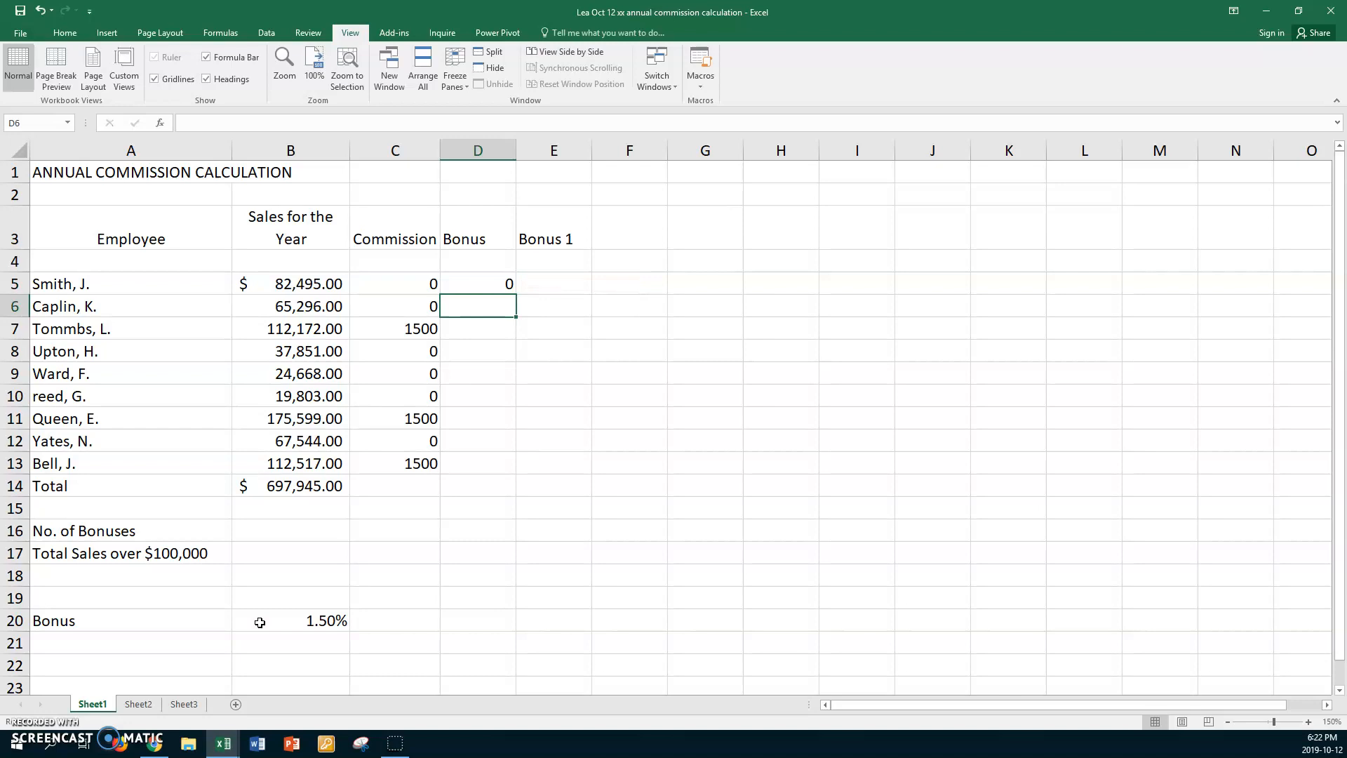
left_click(477, 283)
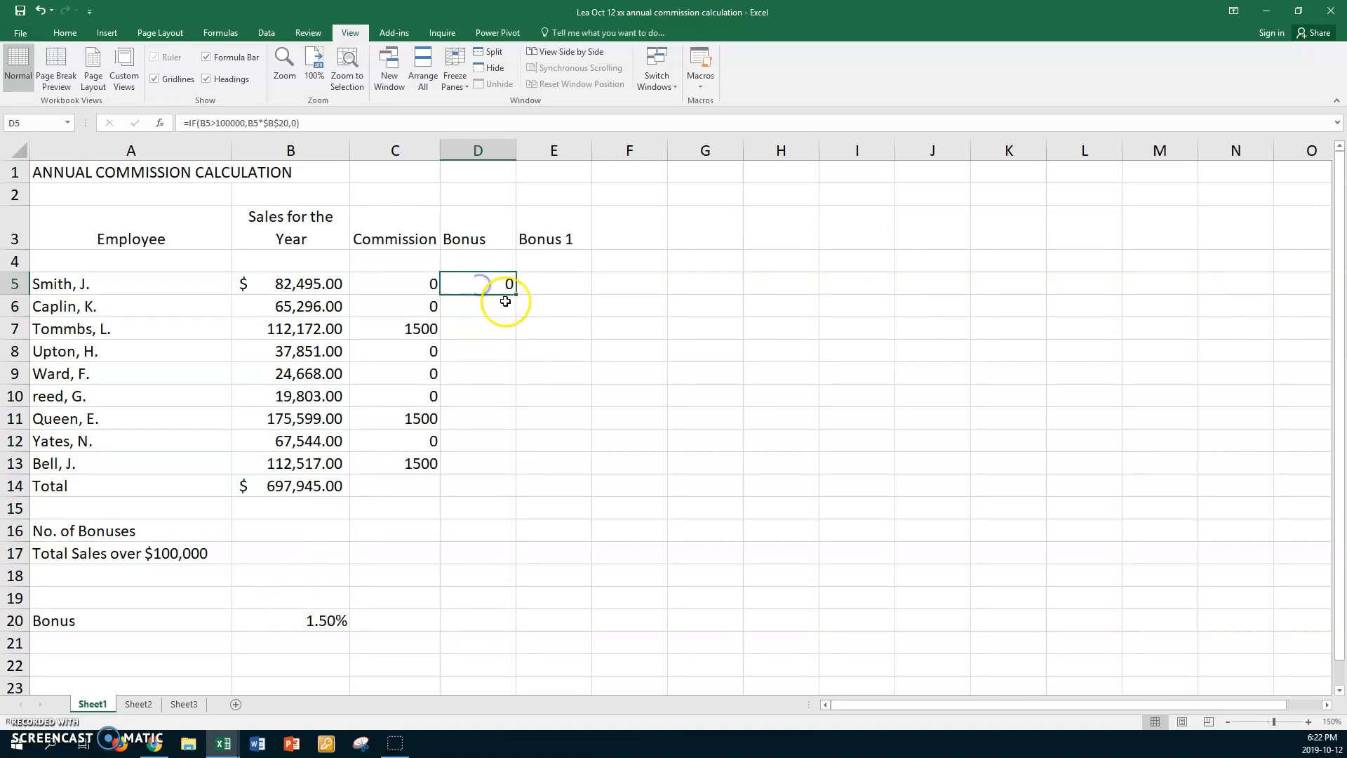
left_click_drag(517, 295, 519, 466)
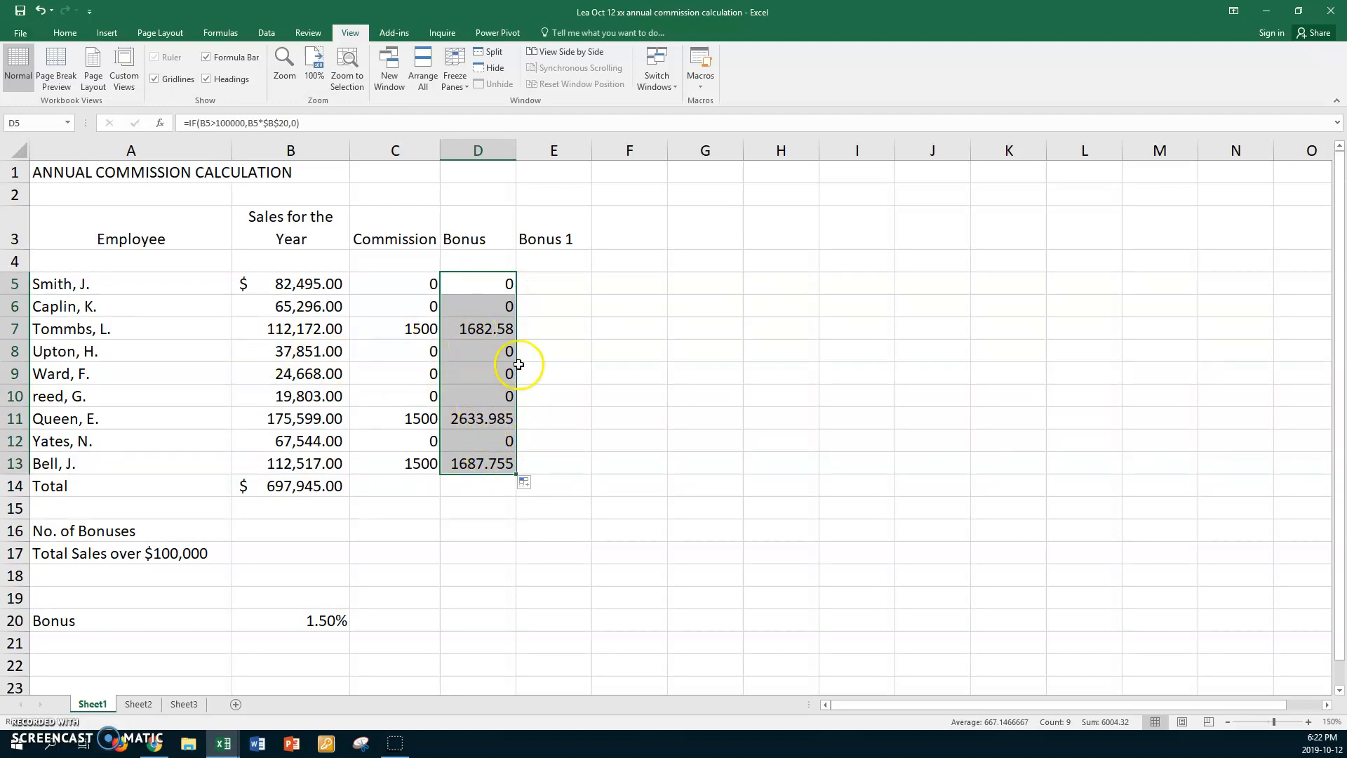
- Copy the Bonus 1 heading from E3 to A21, directly below the Bonus rate label
left_click(554, 282)
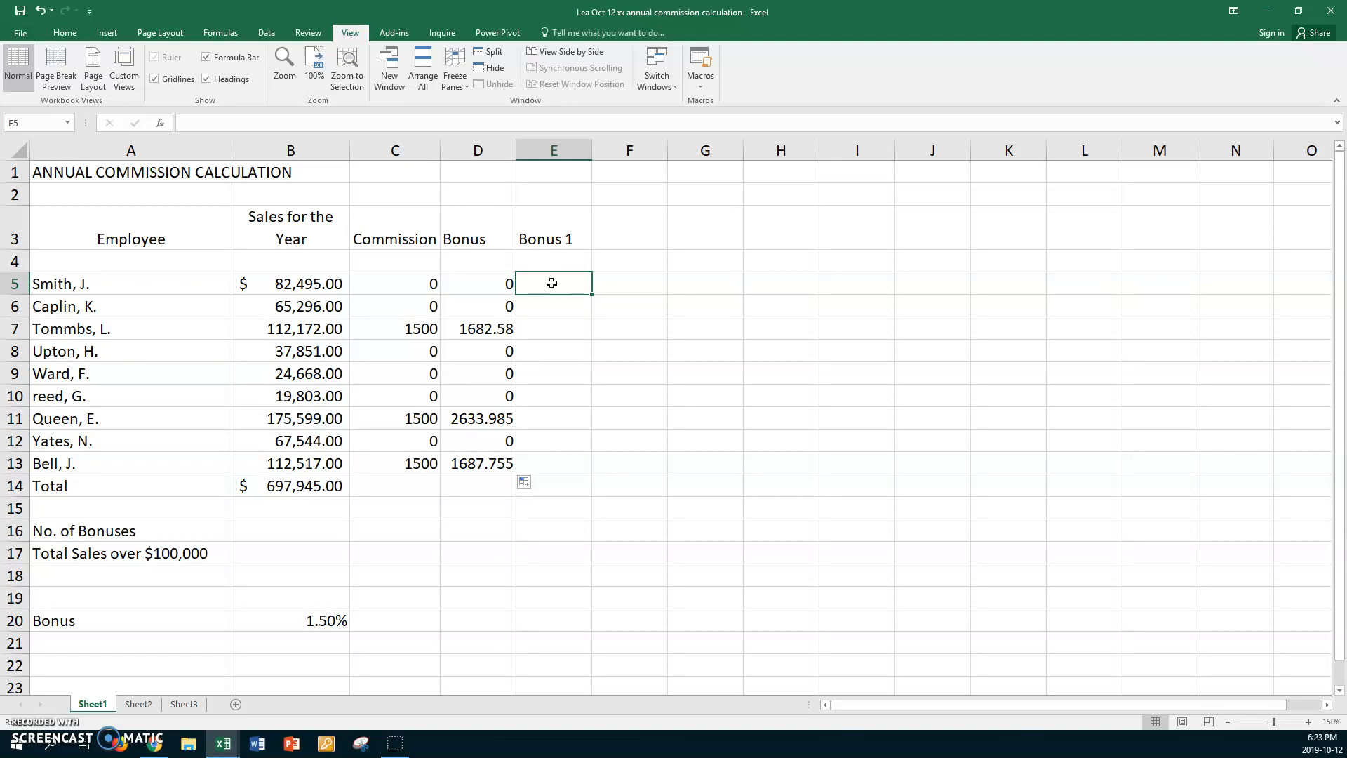
left_click(545, 218)
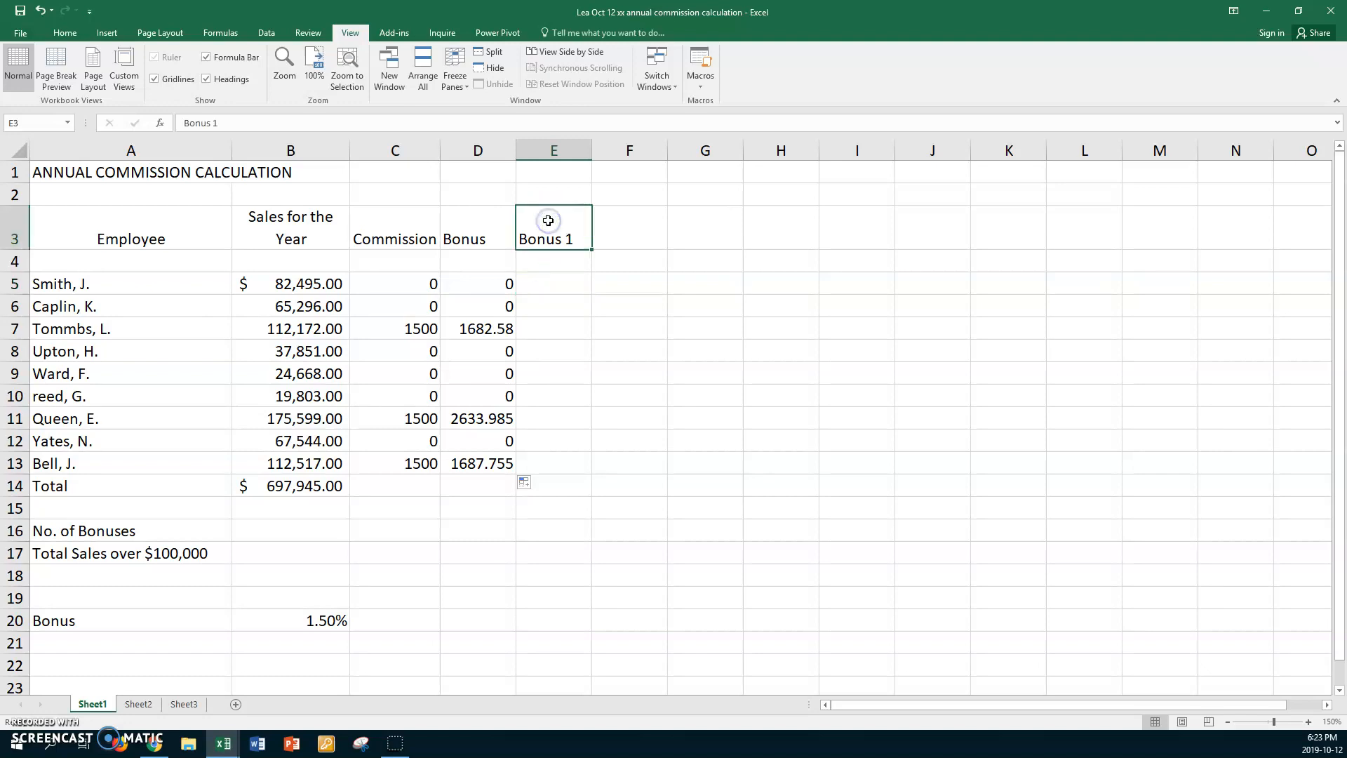
key("ctrl+c")
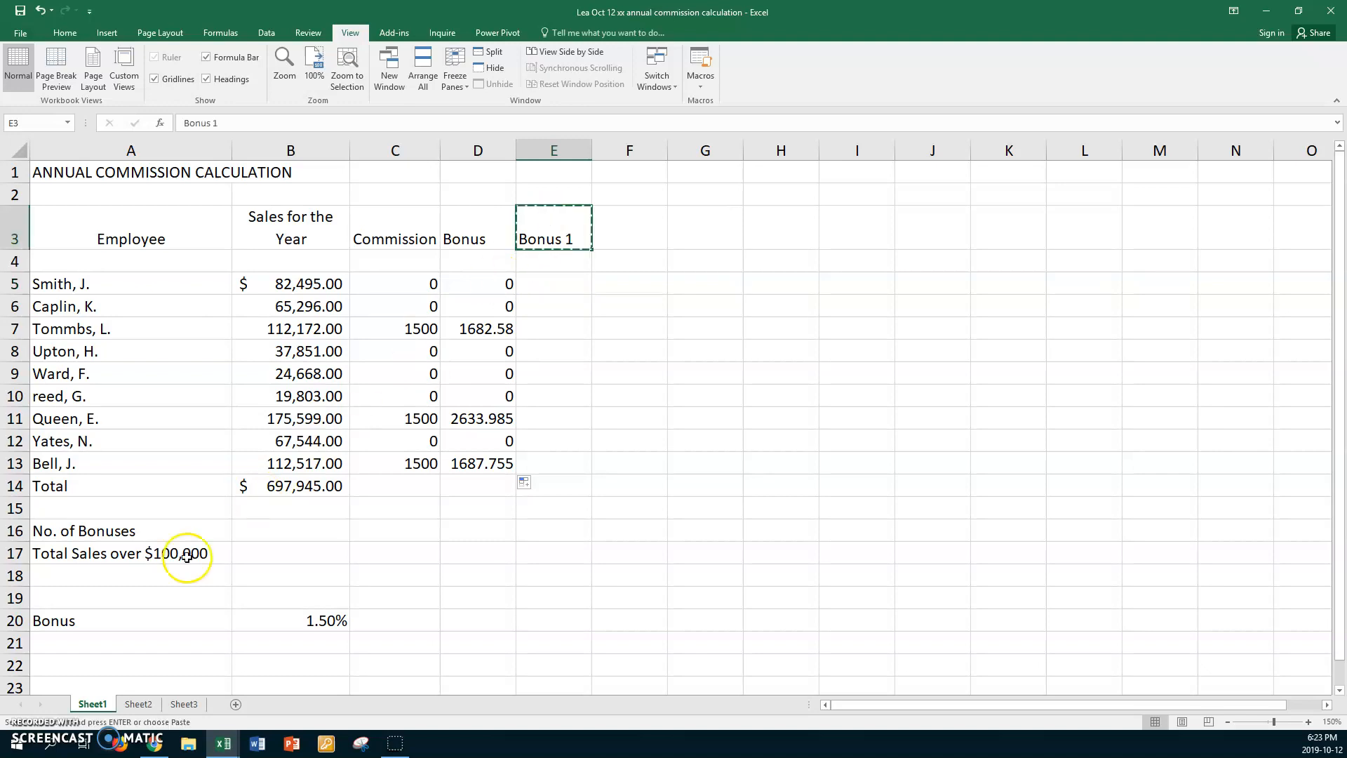
left_click(48, 643)
key("ctrl+v")
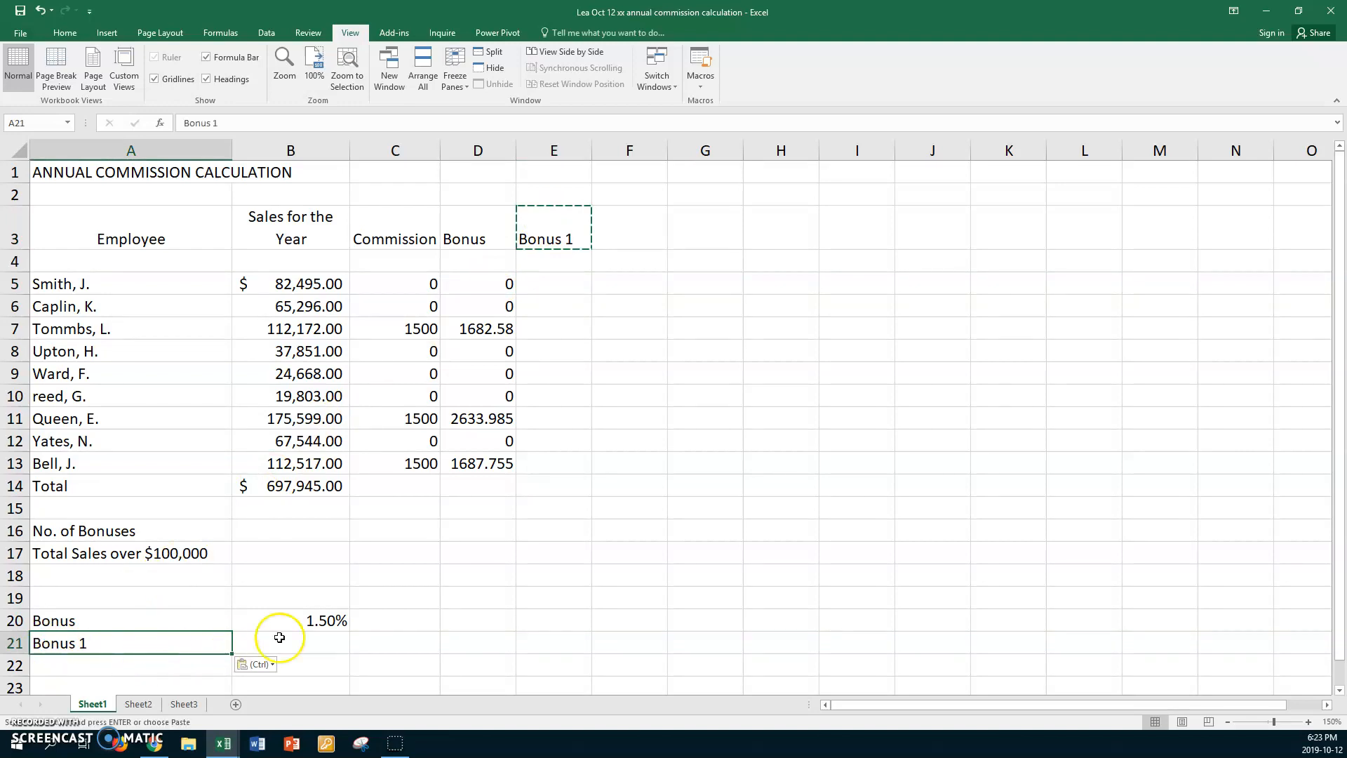
- Enter 5% in B21 as the Bonus 1 rate
left_click(310, 642)
type("5")
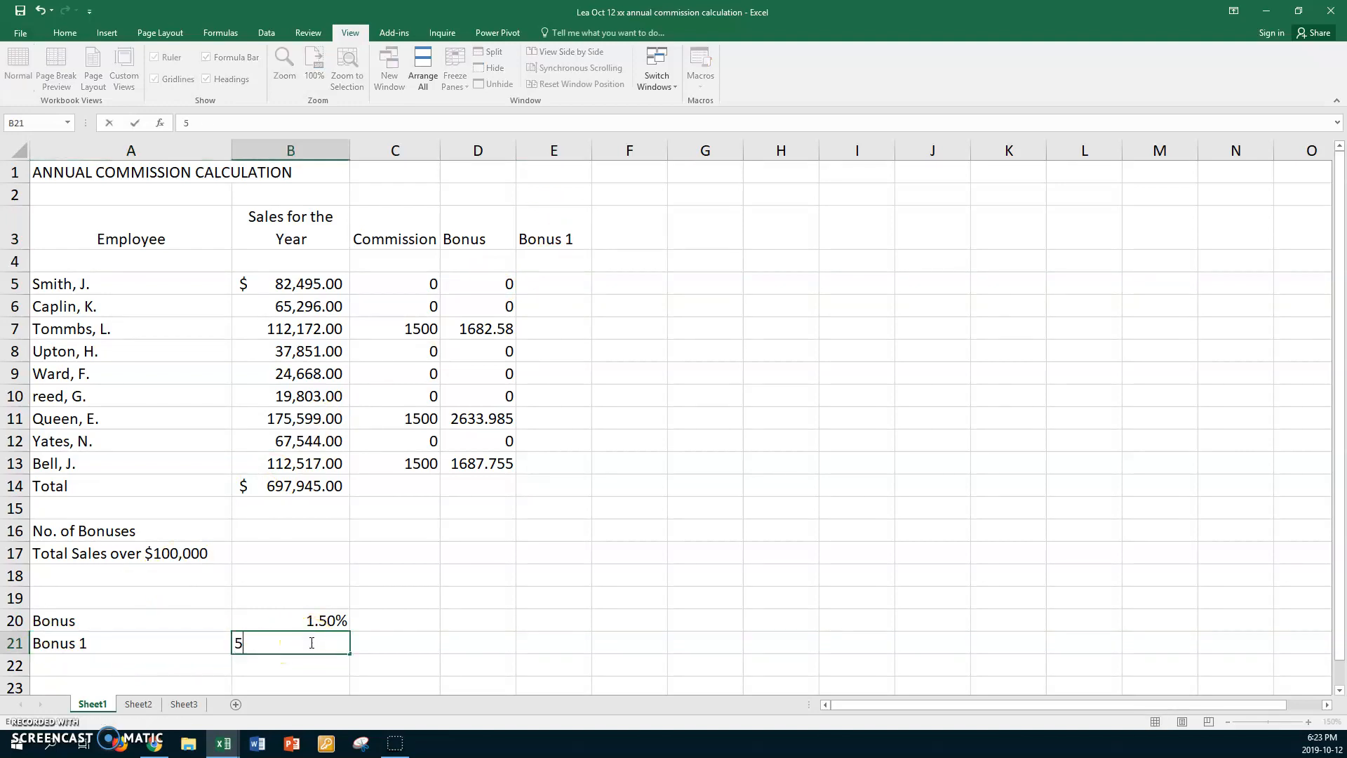
type("%")
key("Return")
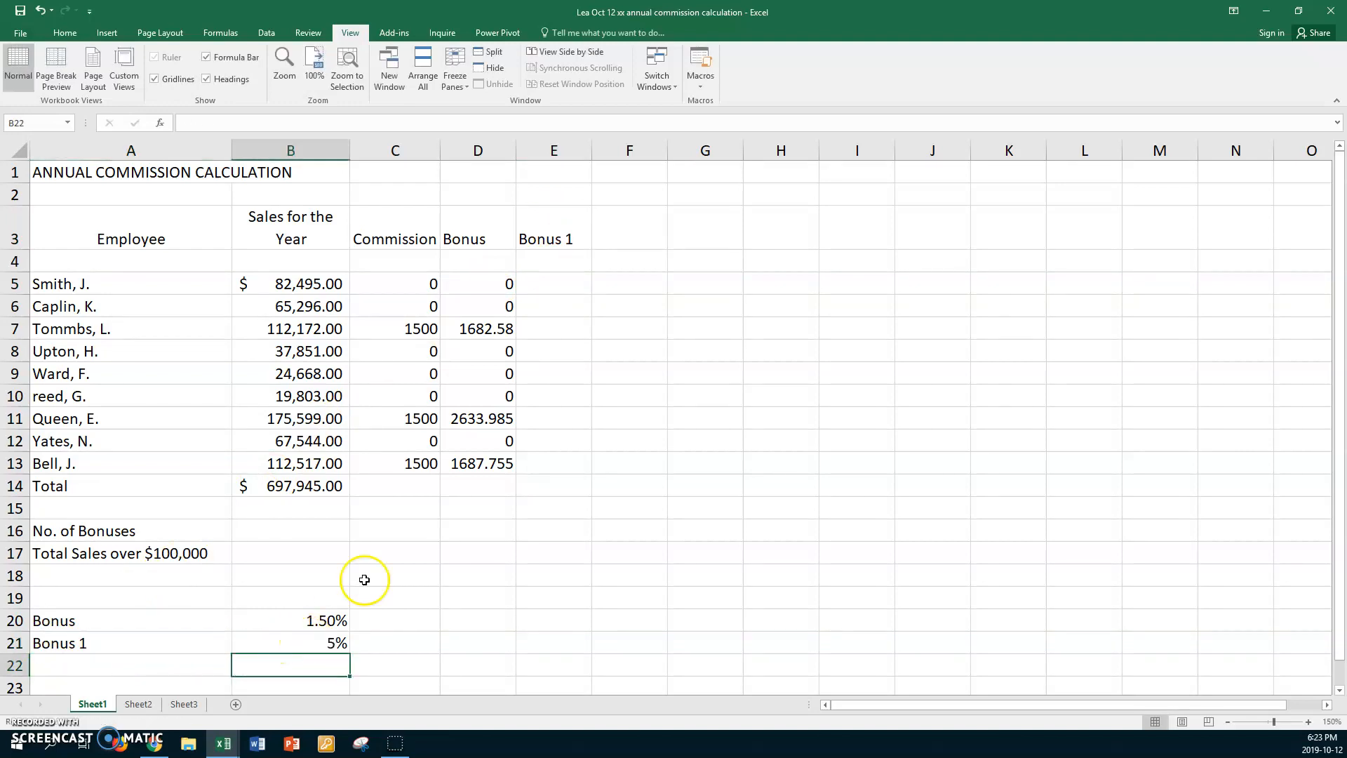
- Enter =IF(B5>150000,(B5-150000)*$B$21,0) in Bonus 1 cell E5
left_click(536, 287)
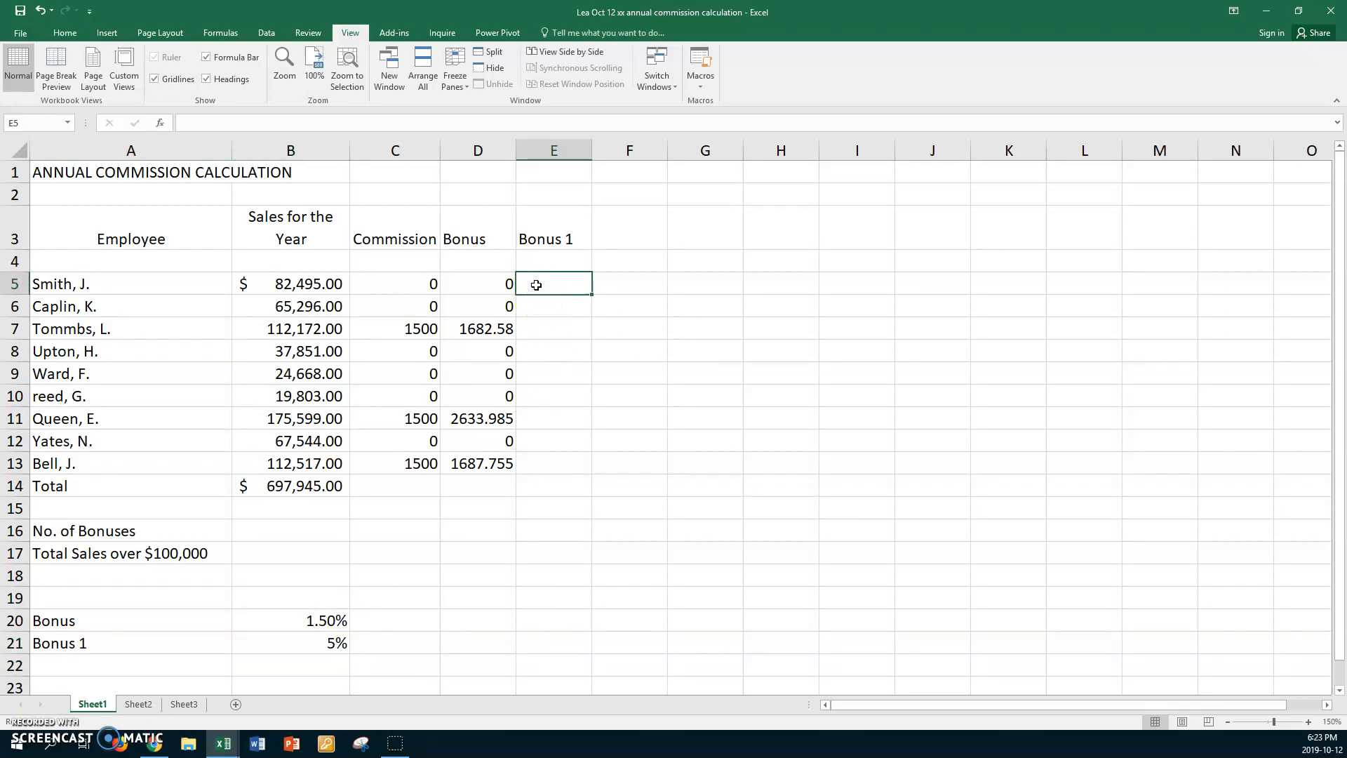
type("i")
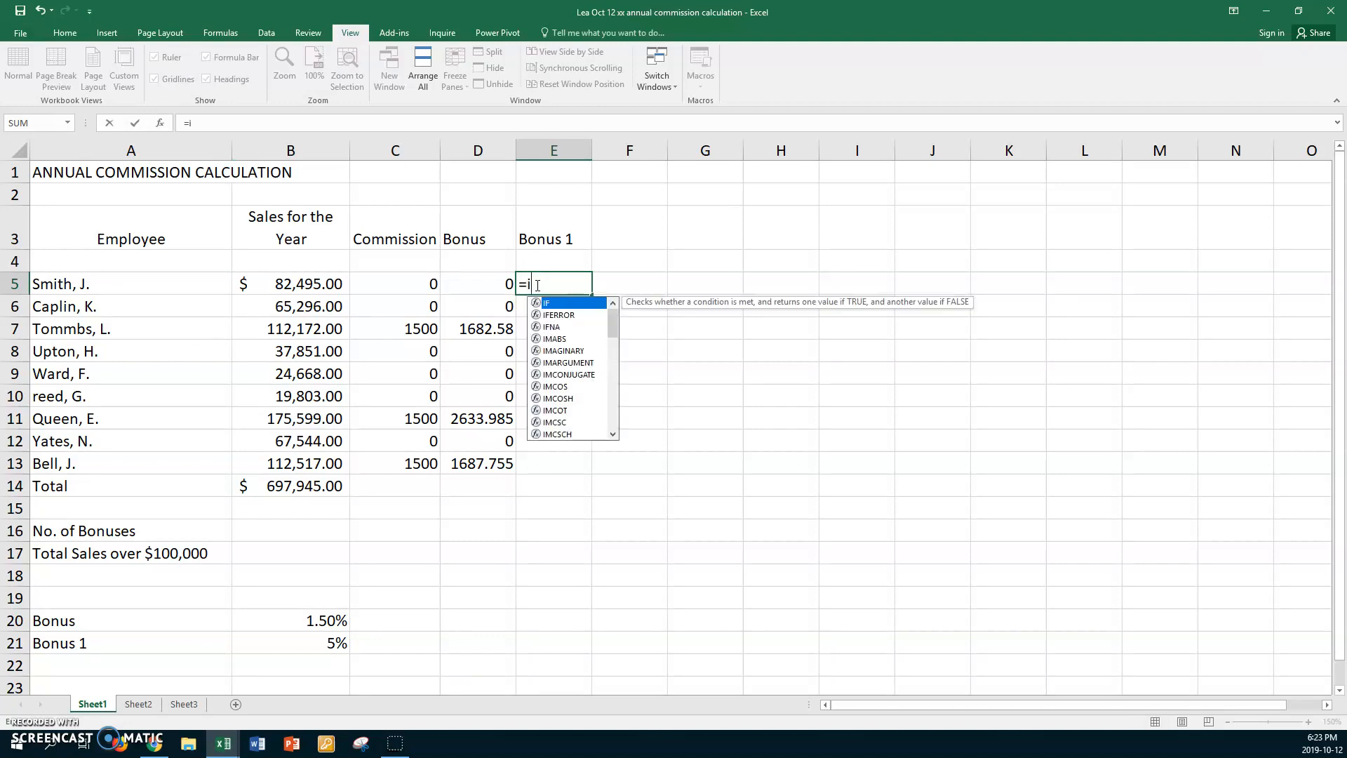
type("f(")
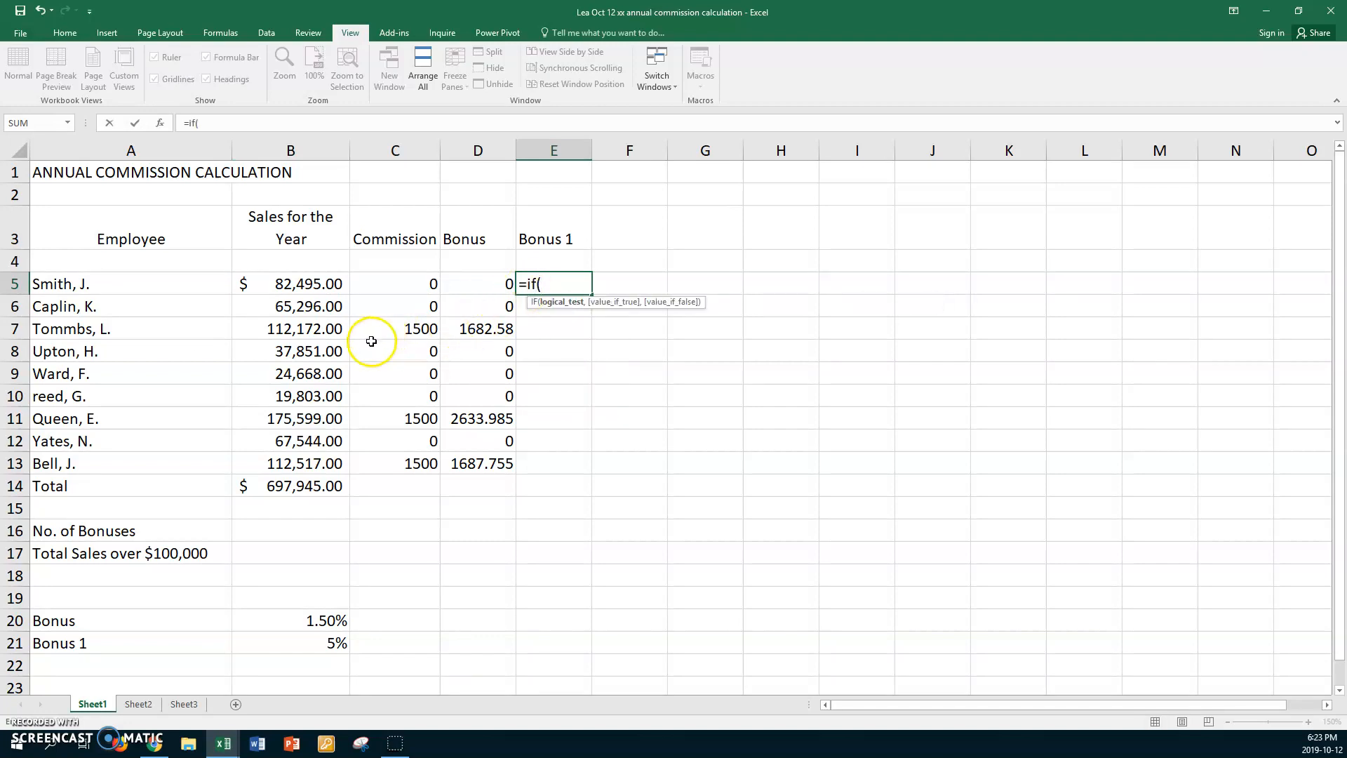
left_click(321, 286)
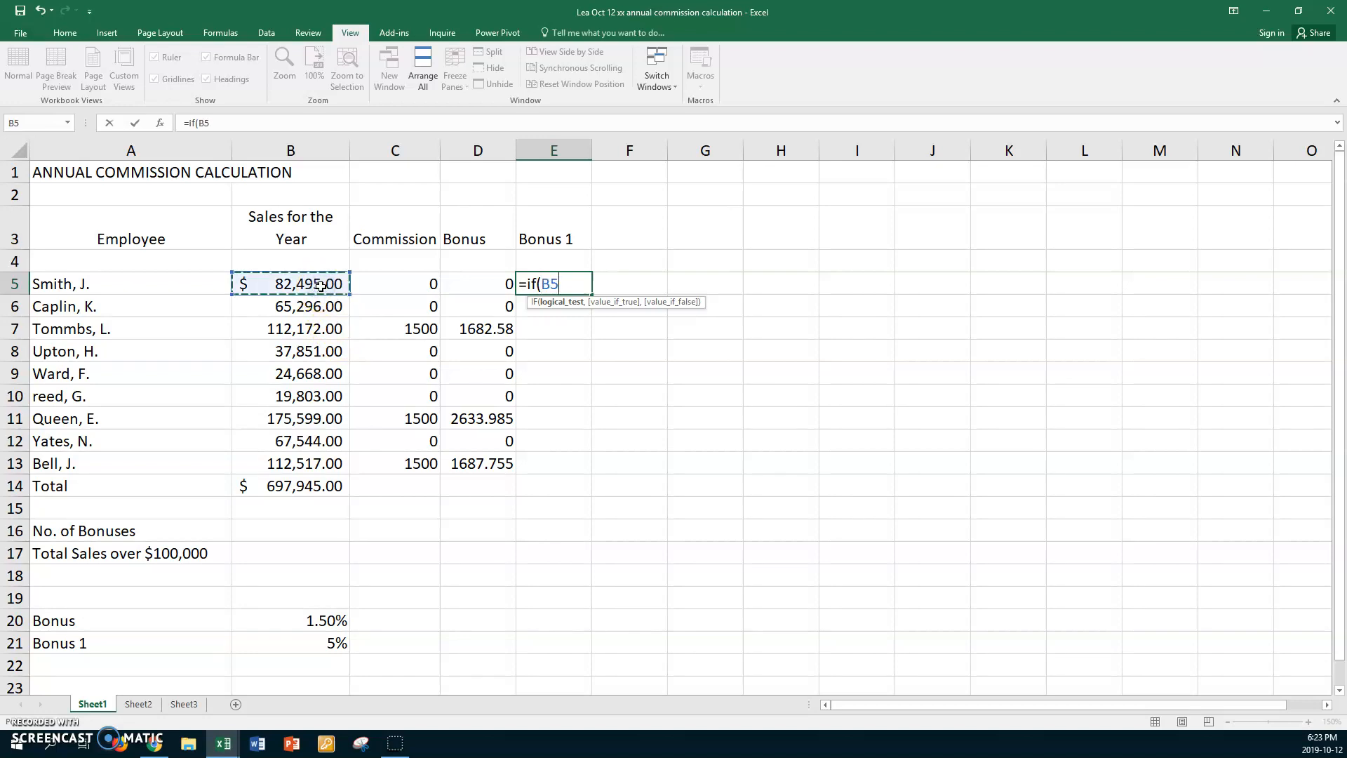
type(">150000")
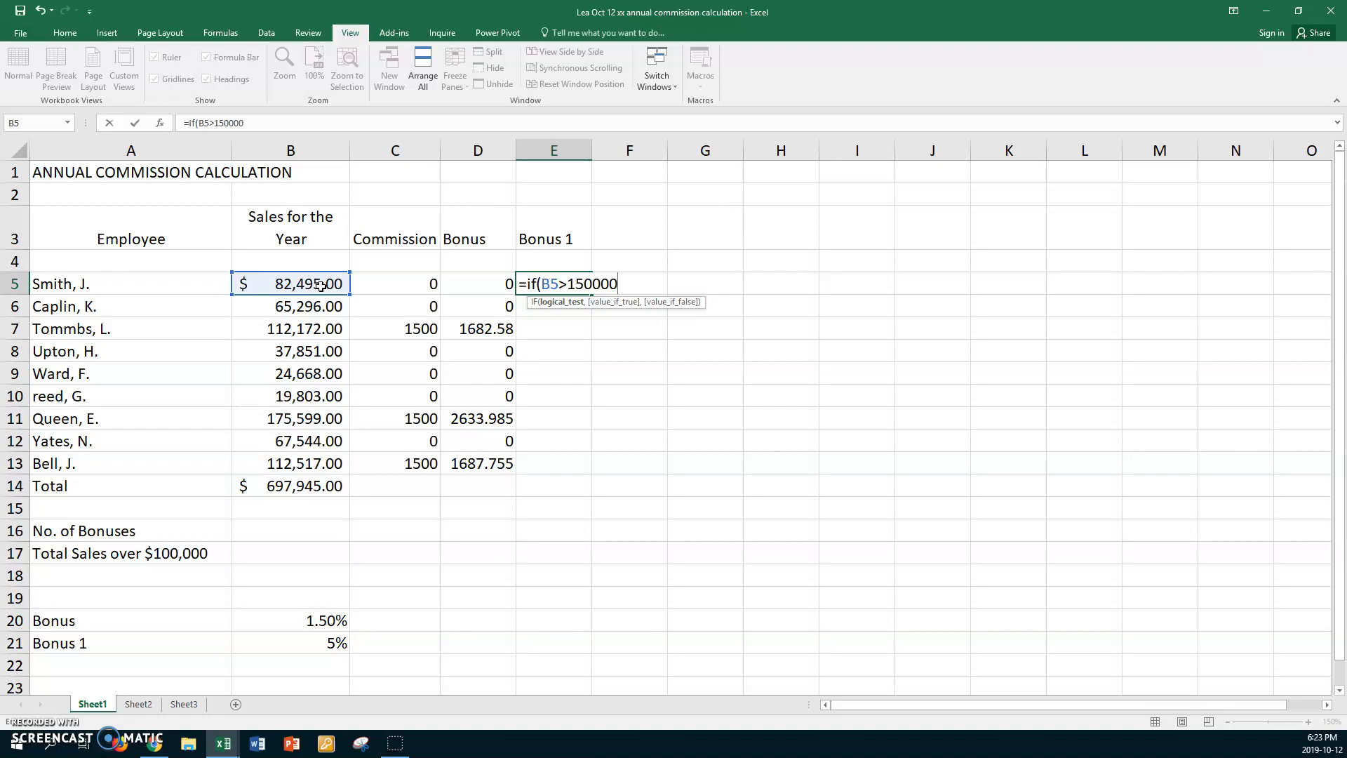
type(",")
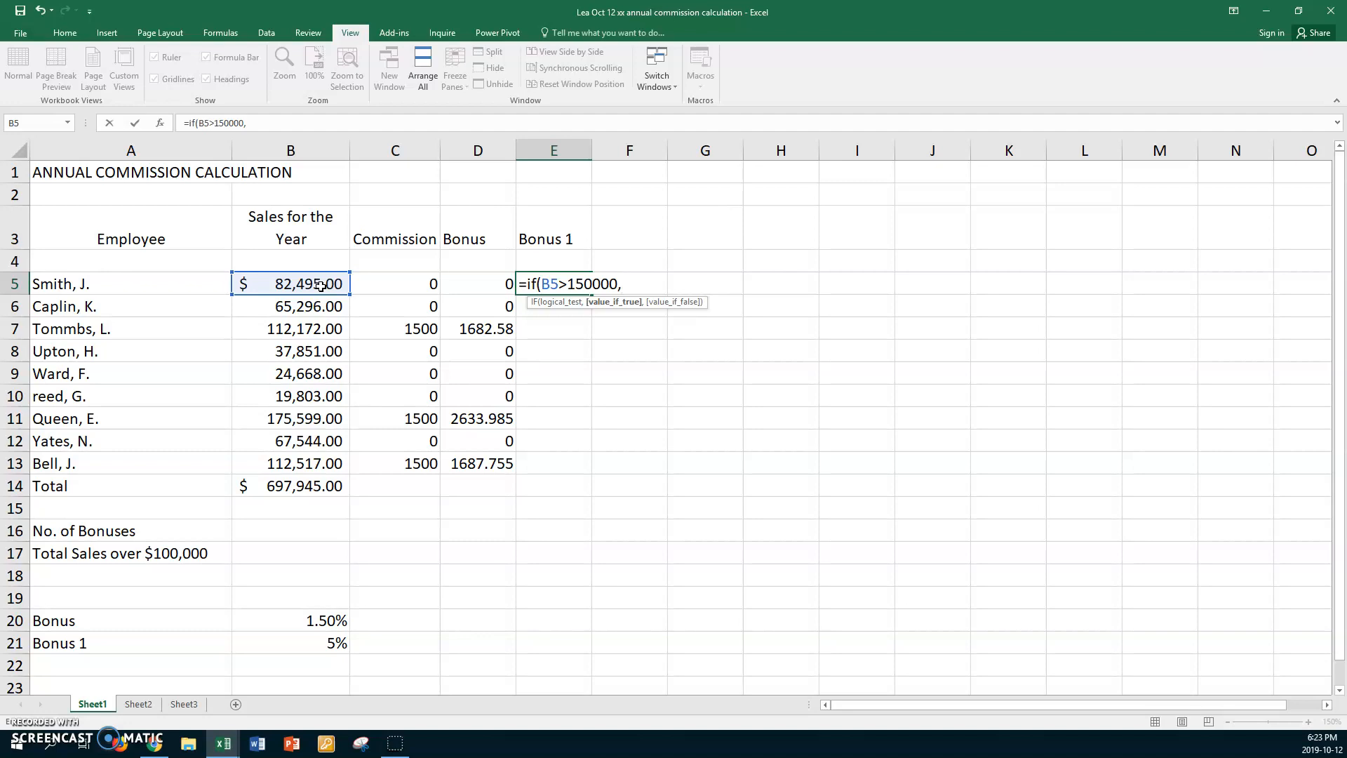
type("(")
left_click(275, 284)
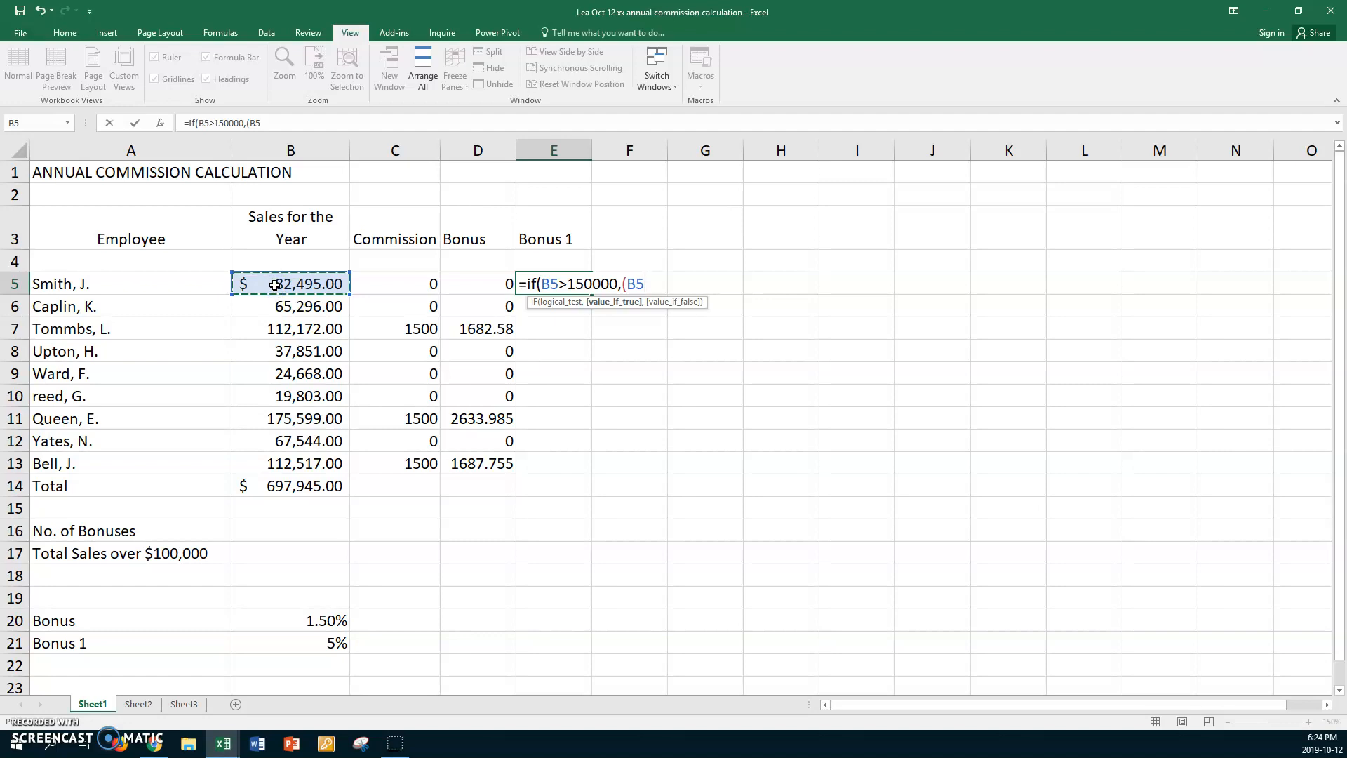
type("-150000)")
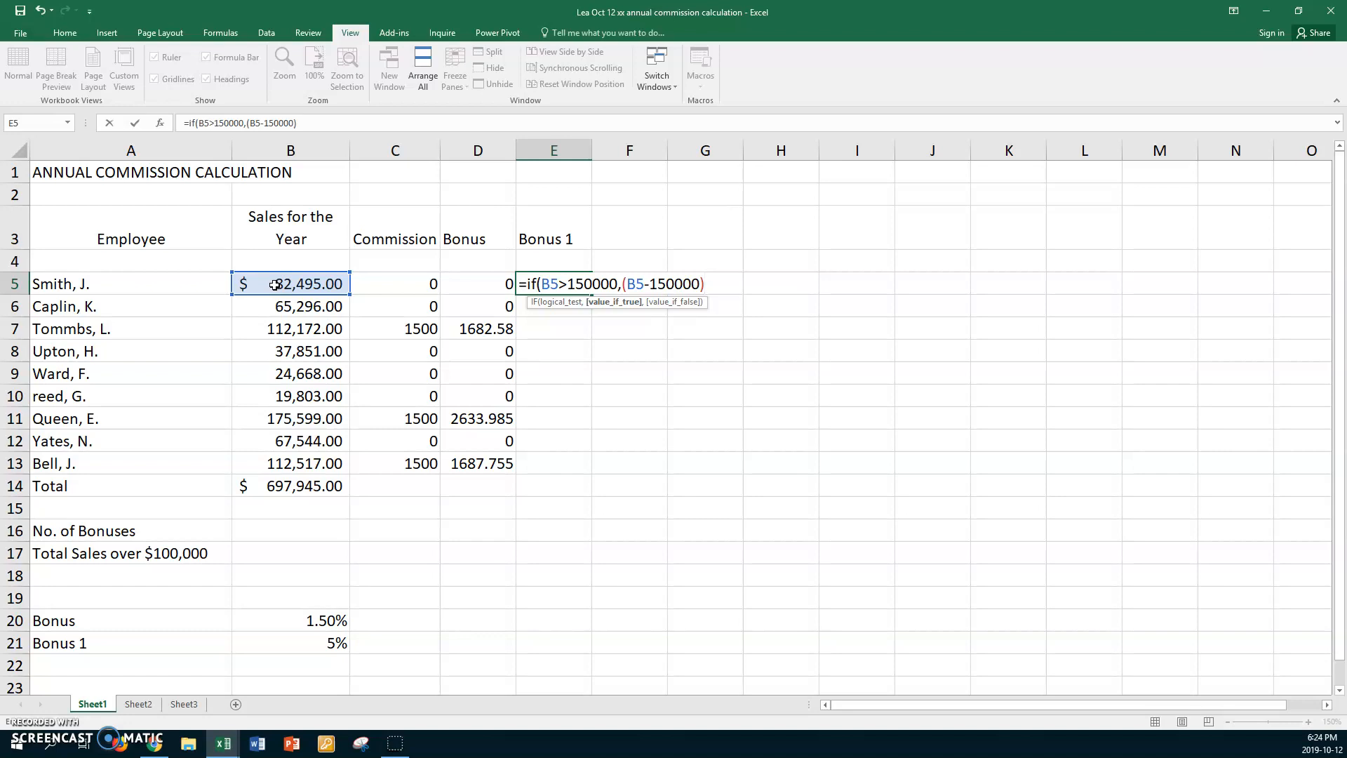
type("*")
left_click(256, 645)
key("F4")
type(",0")
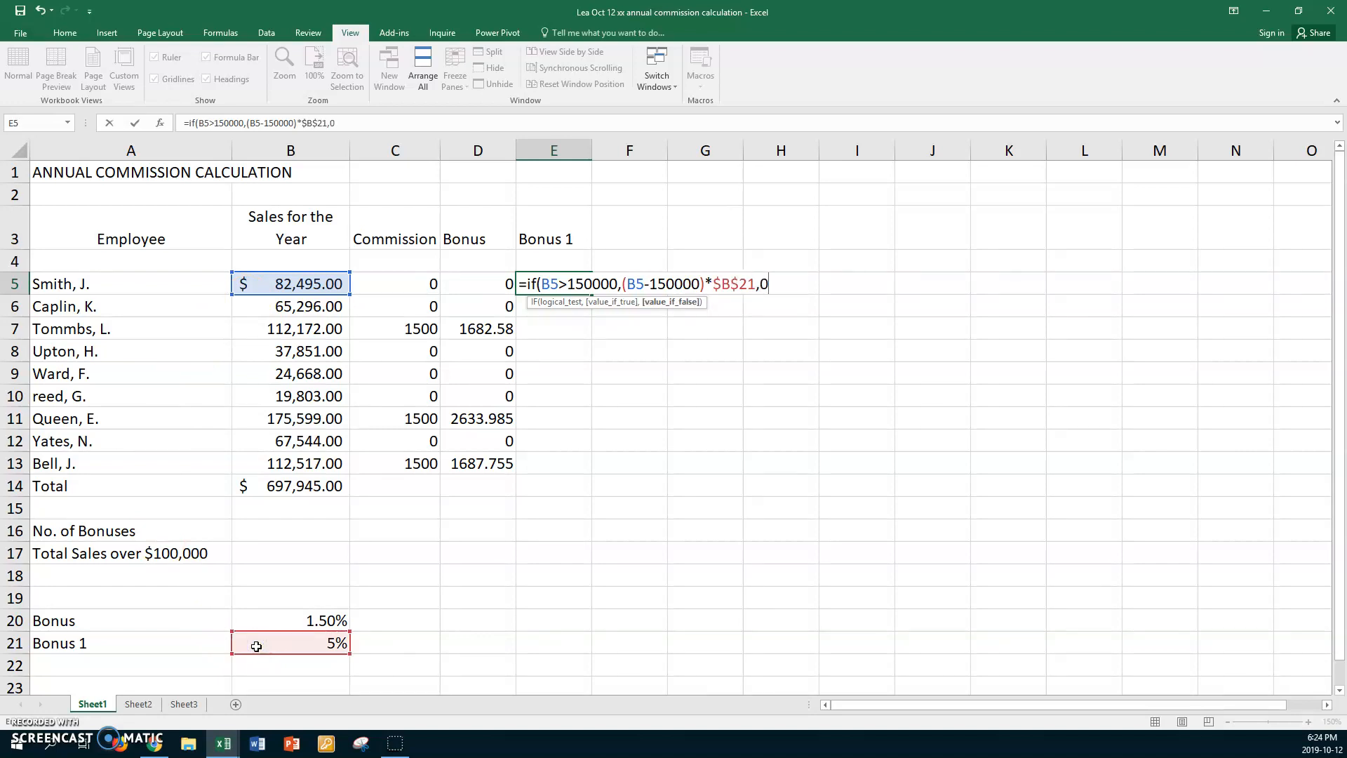
type(")")
key("Return")
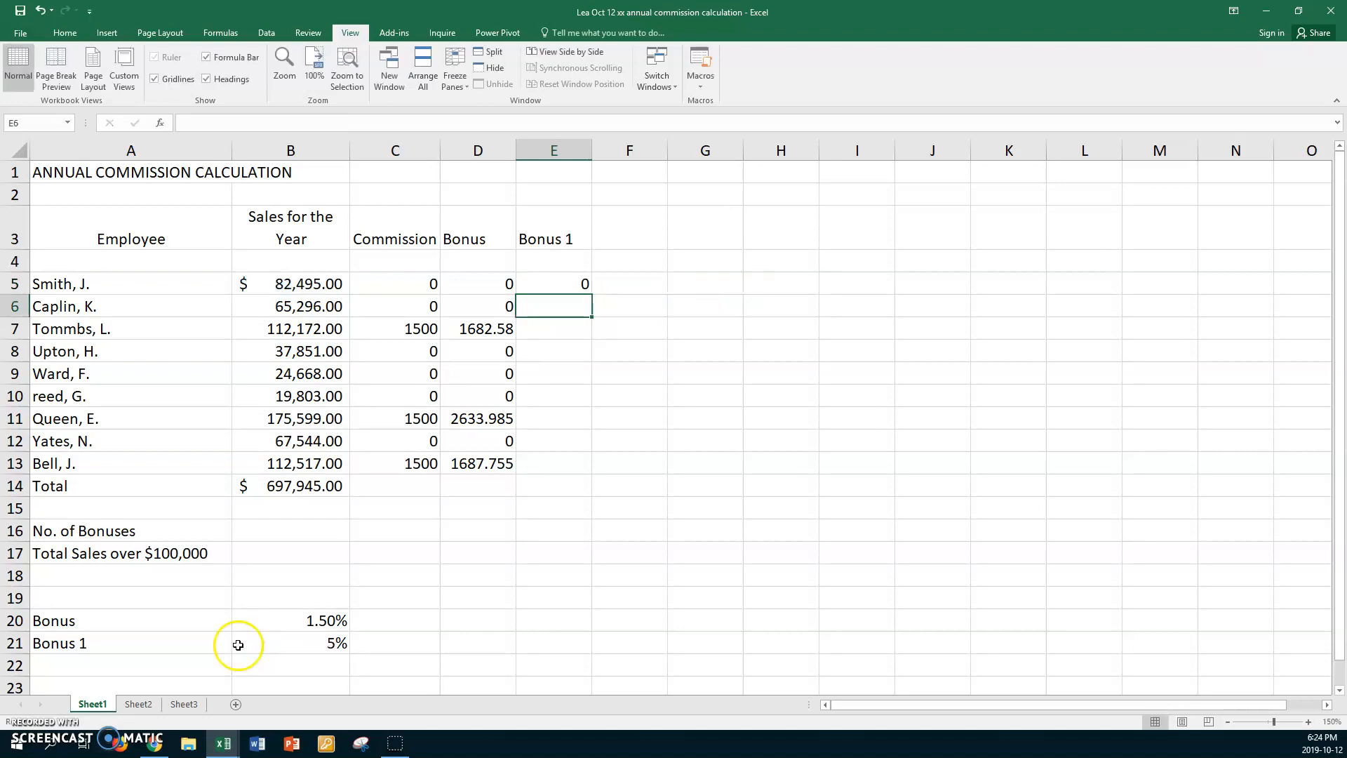
- Fill the Bonus 1 formula from E5 down through E13 and check the copied formula in E11
left_click(529, 285)
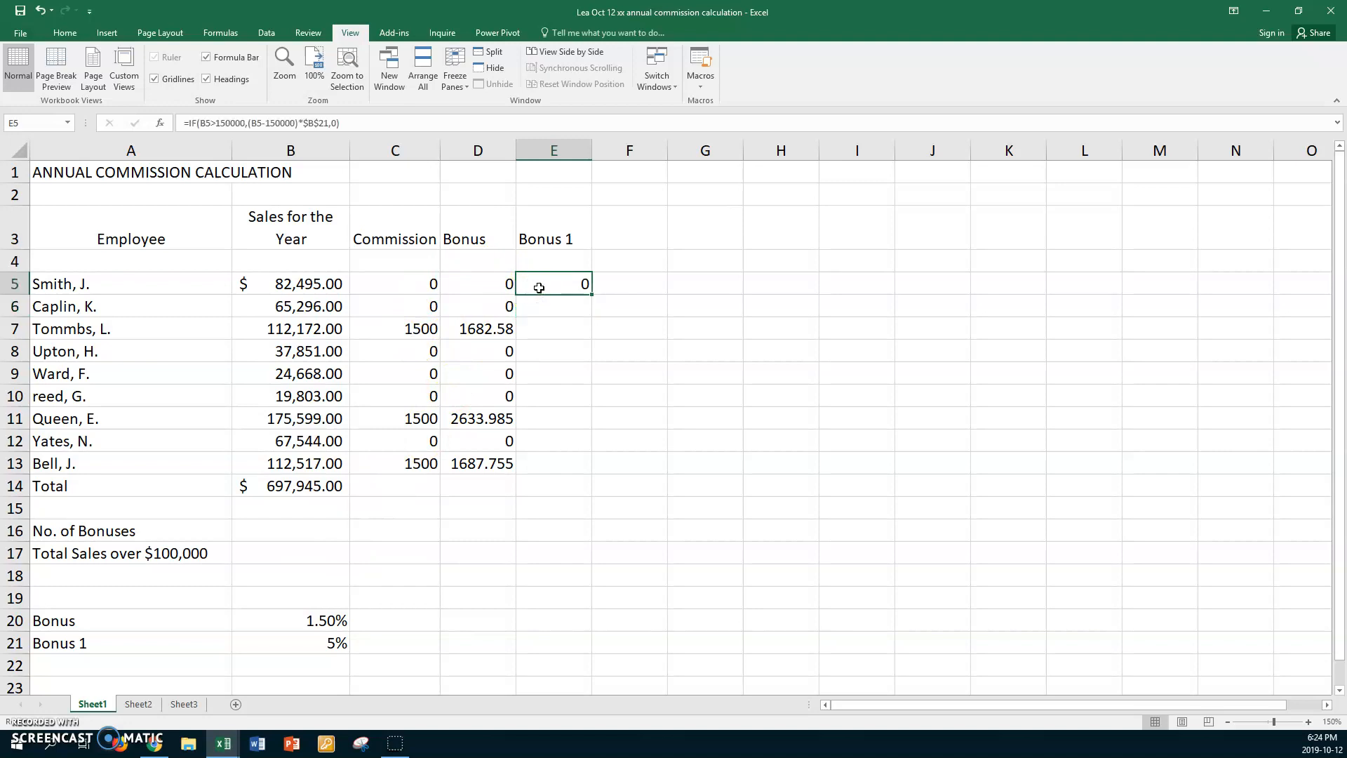
left_click_drag(591, 293, 579, 464)
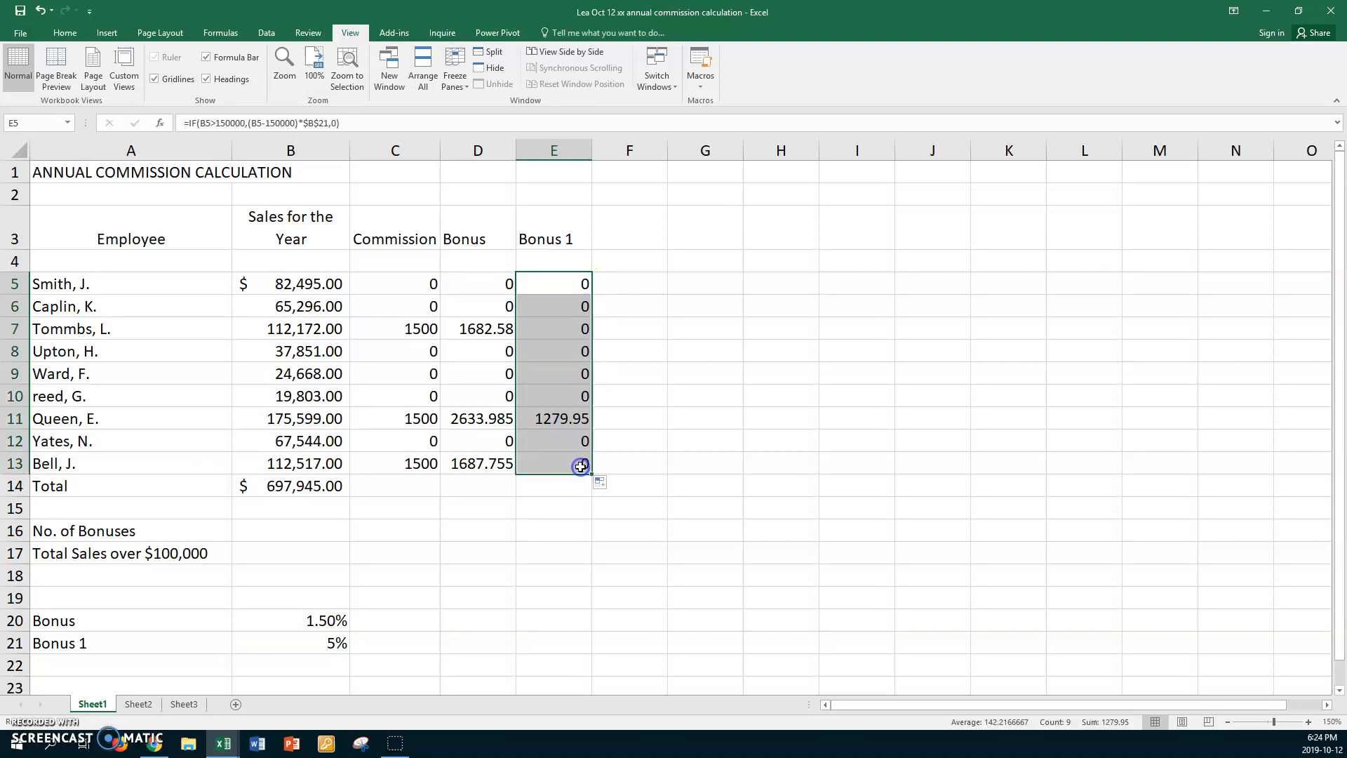
left_click(529, 418)
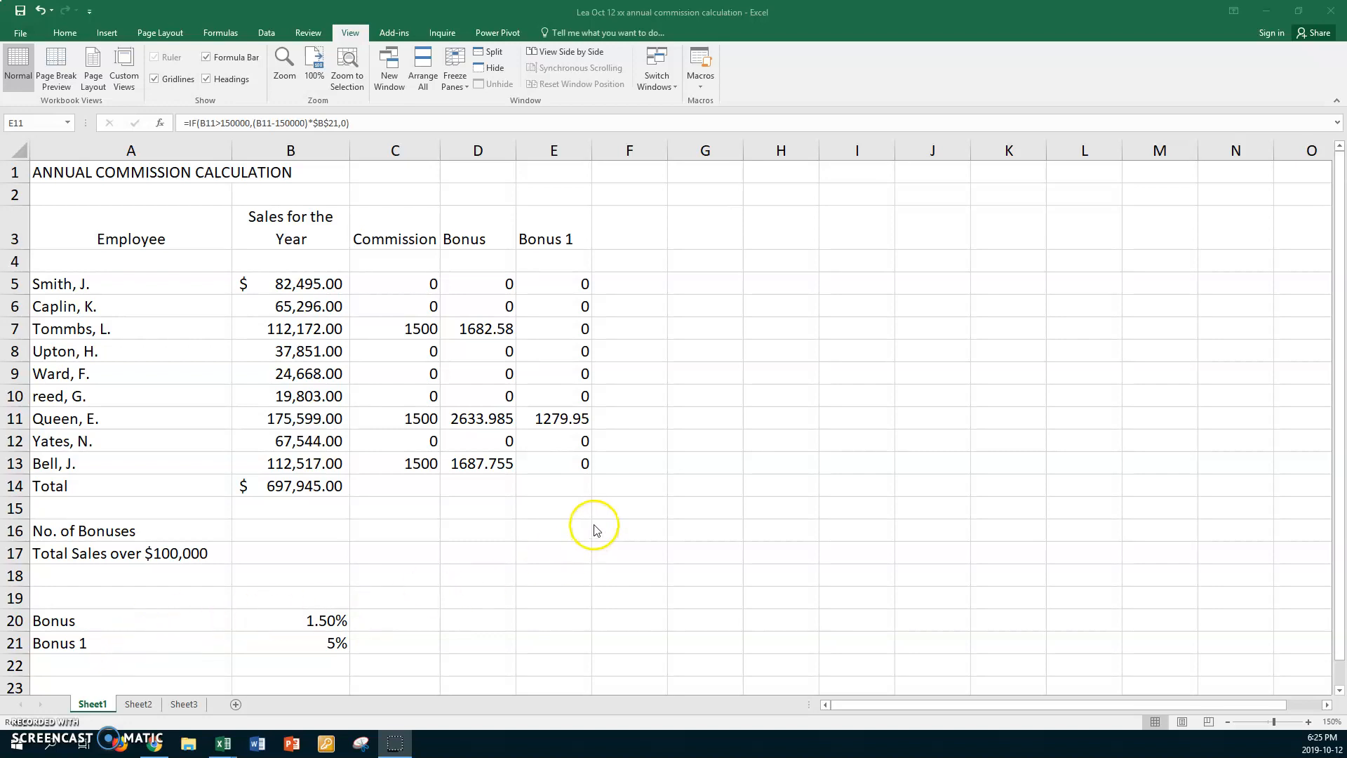
- Add a Total column heading in F3, beside the Bonus 1 heading
left_click(625, 235)
type("Total")
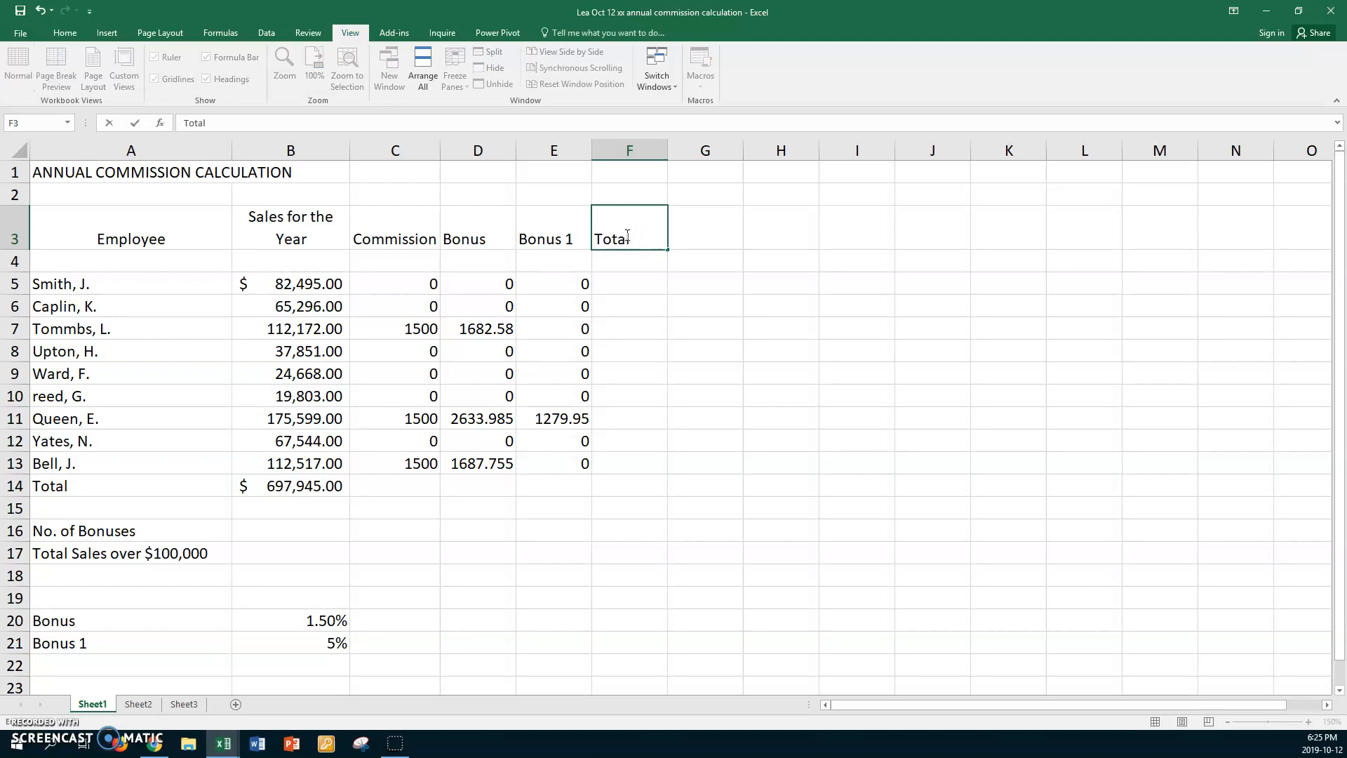
key("Return")
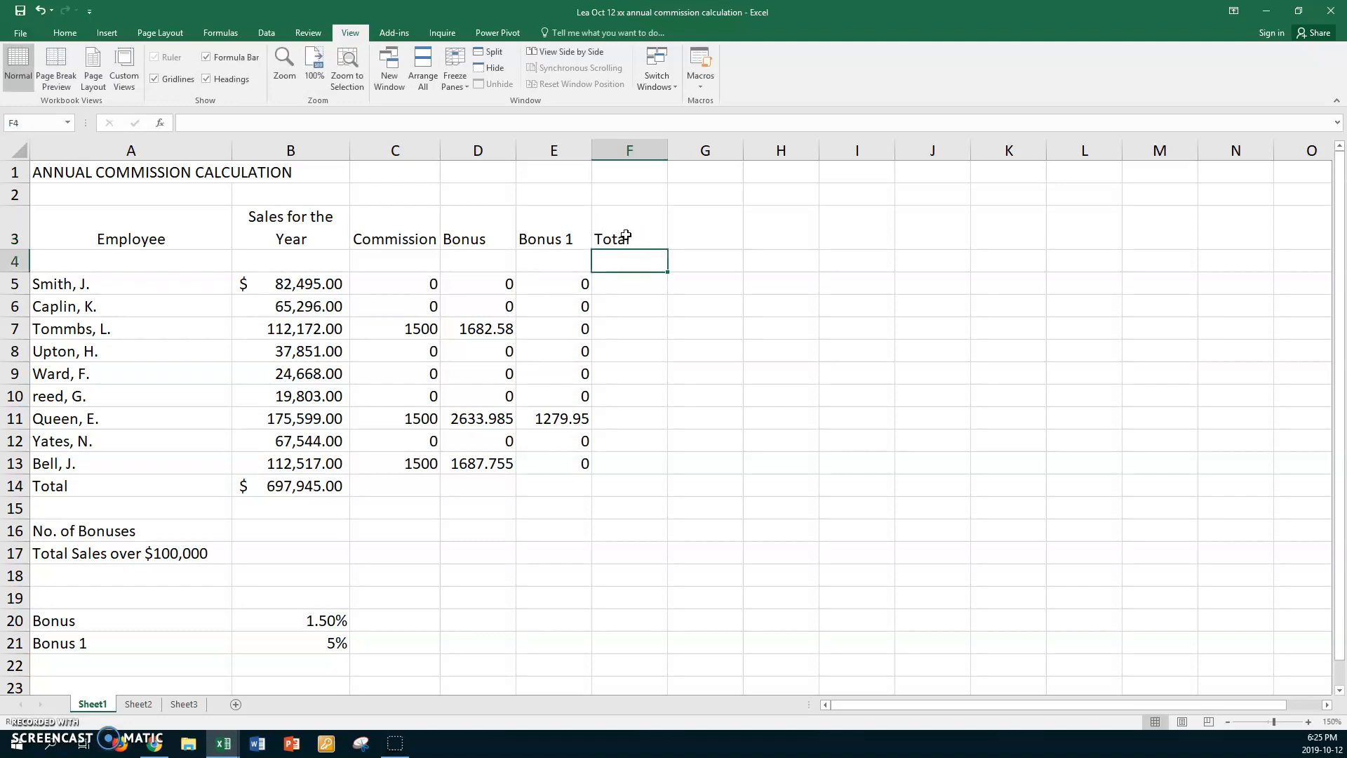
- Enter =SUM(C5:E5) in Total cell F5 and fill the formula down through F13
left_click(621, 283)
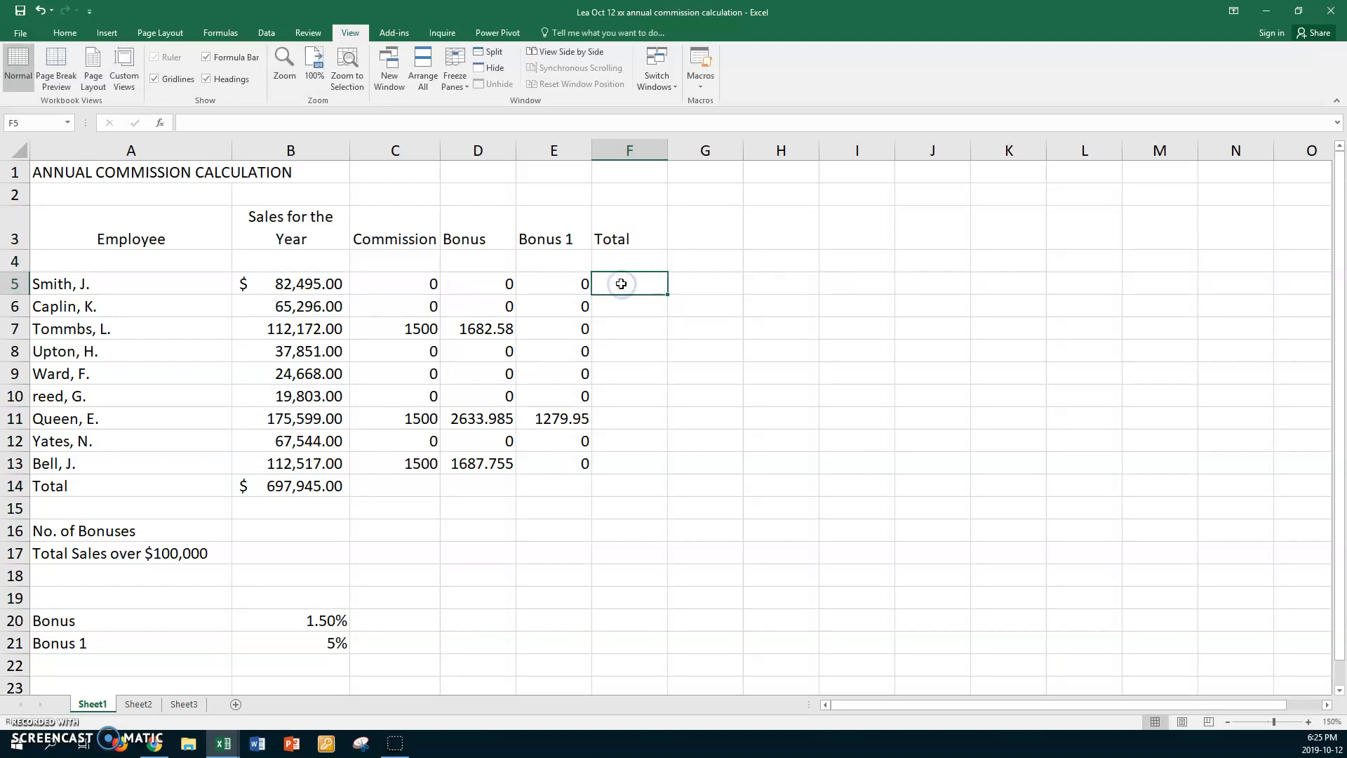
type("=")
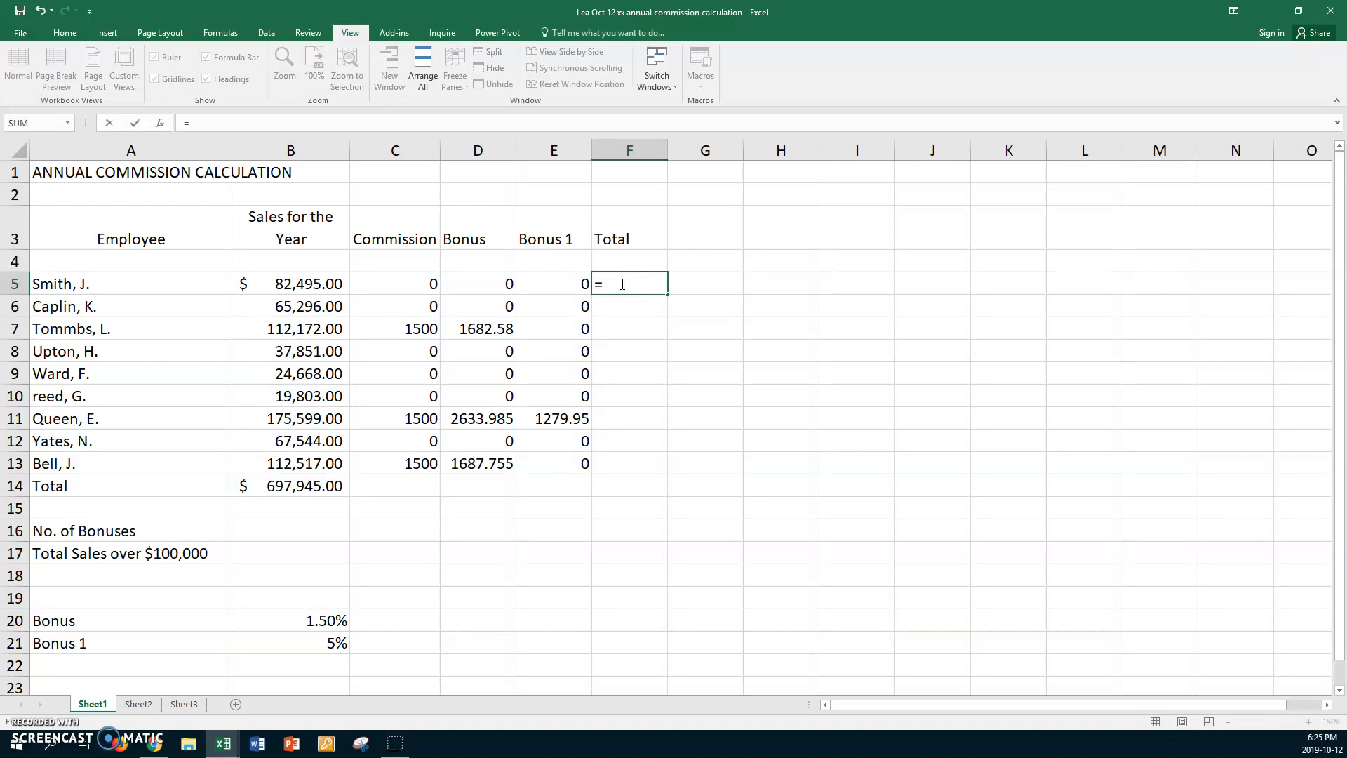
type("sum(")
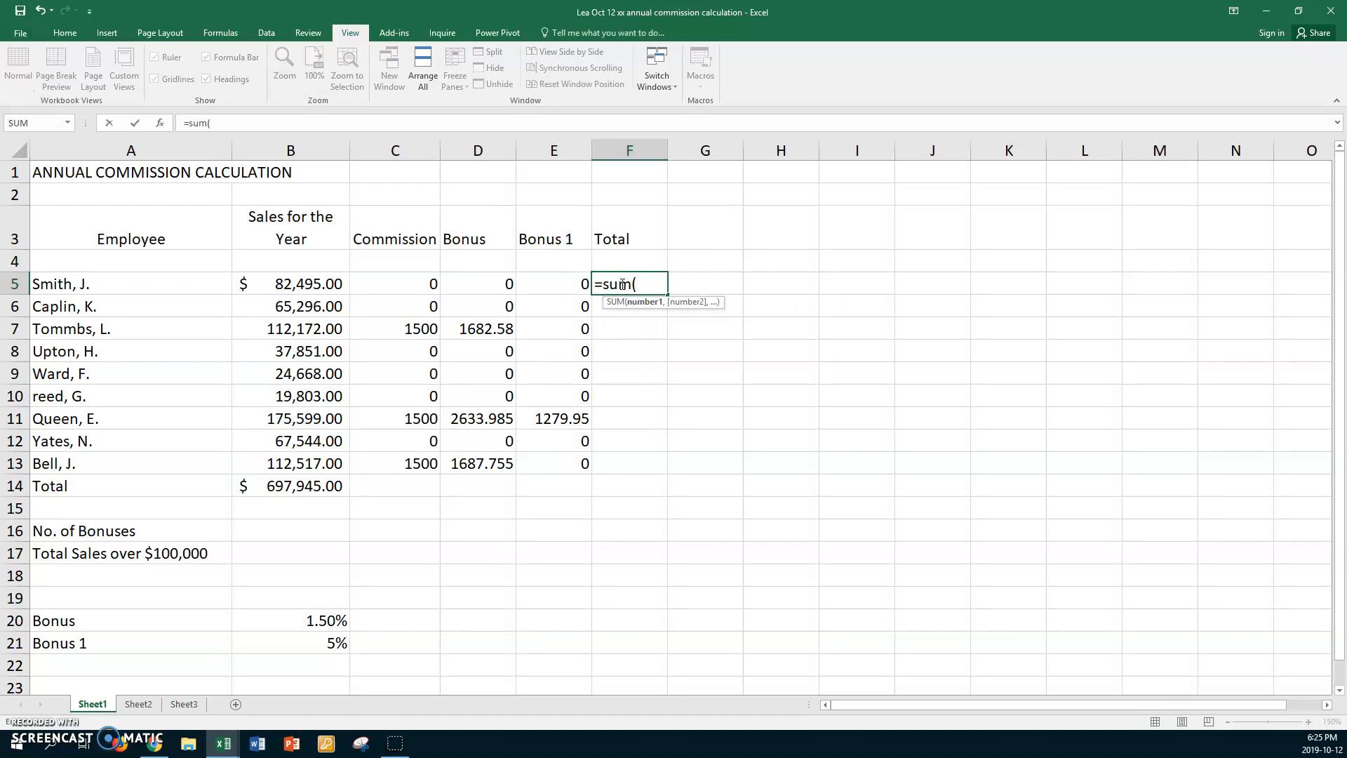
left_click_drag(406, 283, 544, 282)
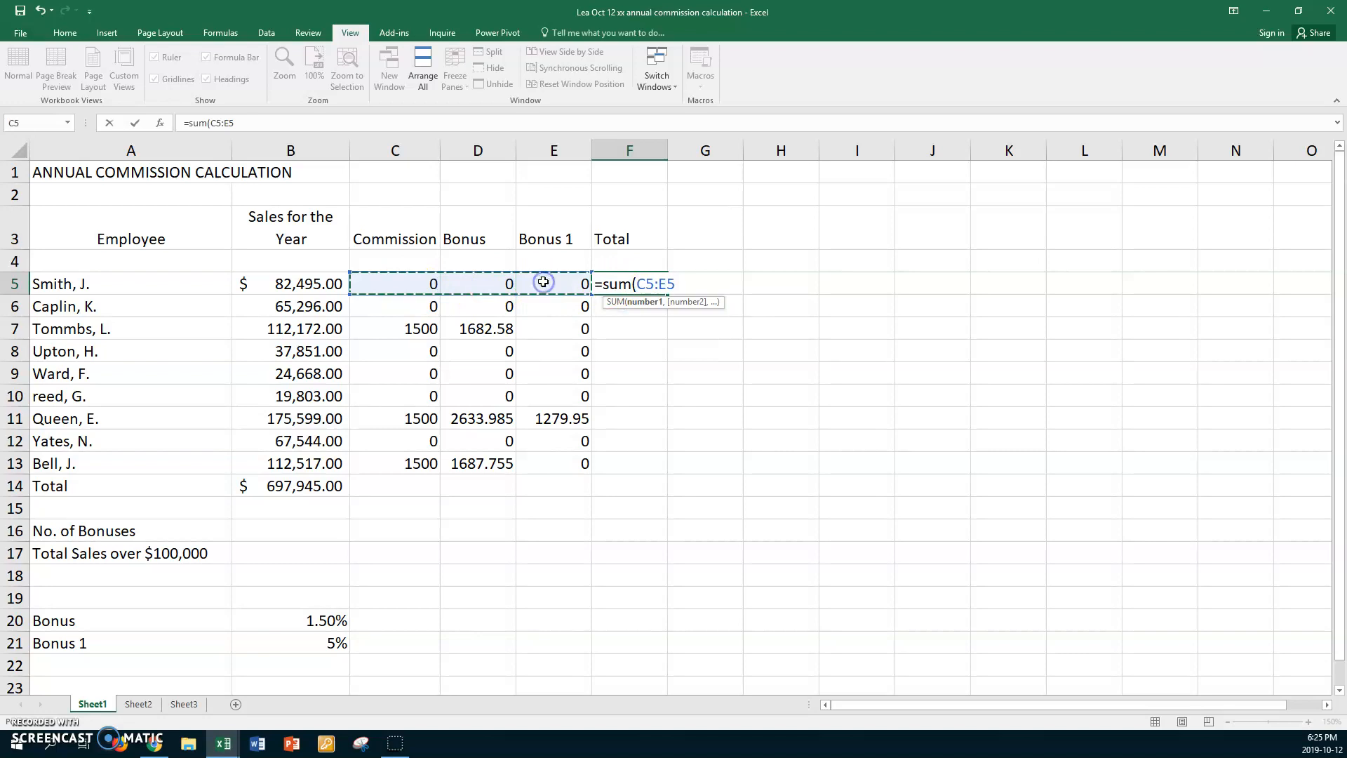
key("Return")
left_click(623, 281)
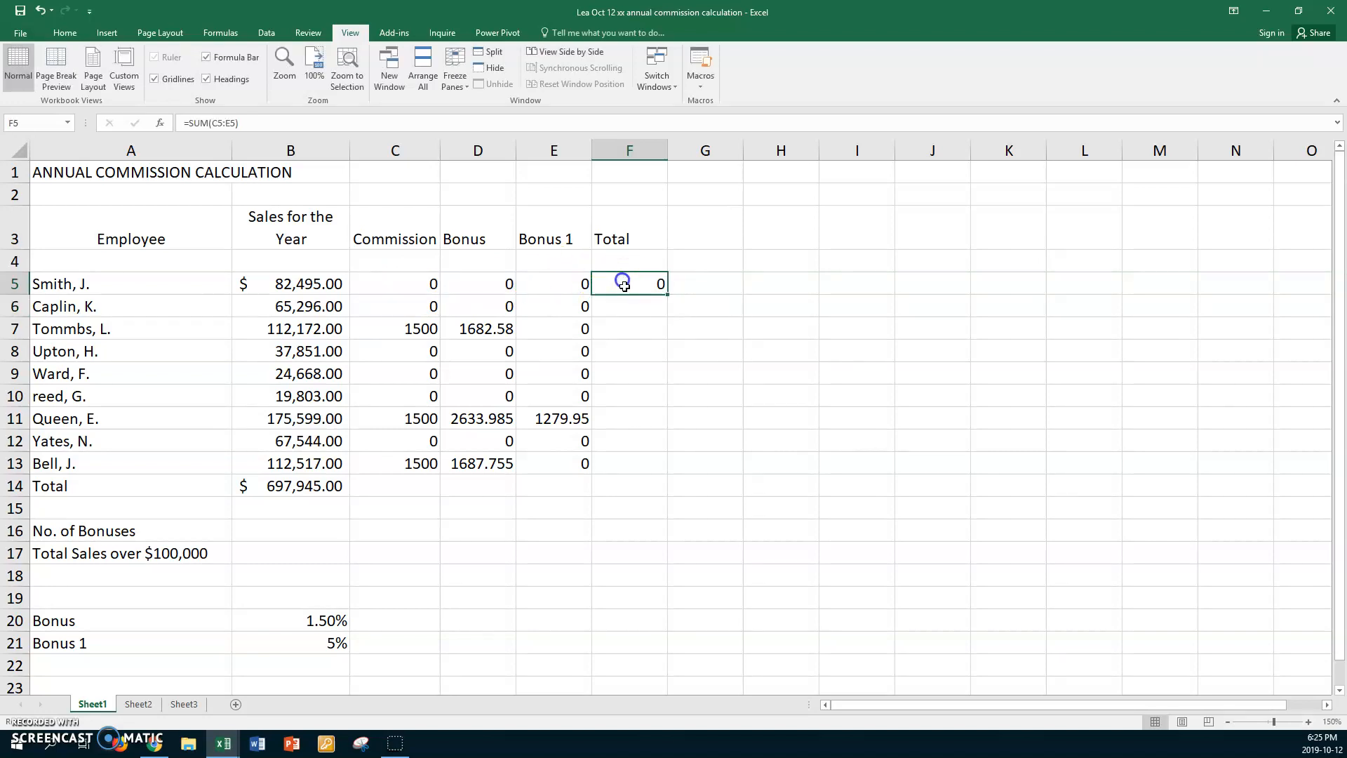
left_click_drag(667, 296, 660, 468)
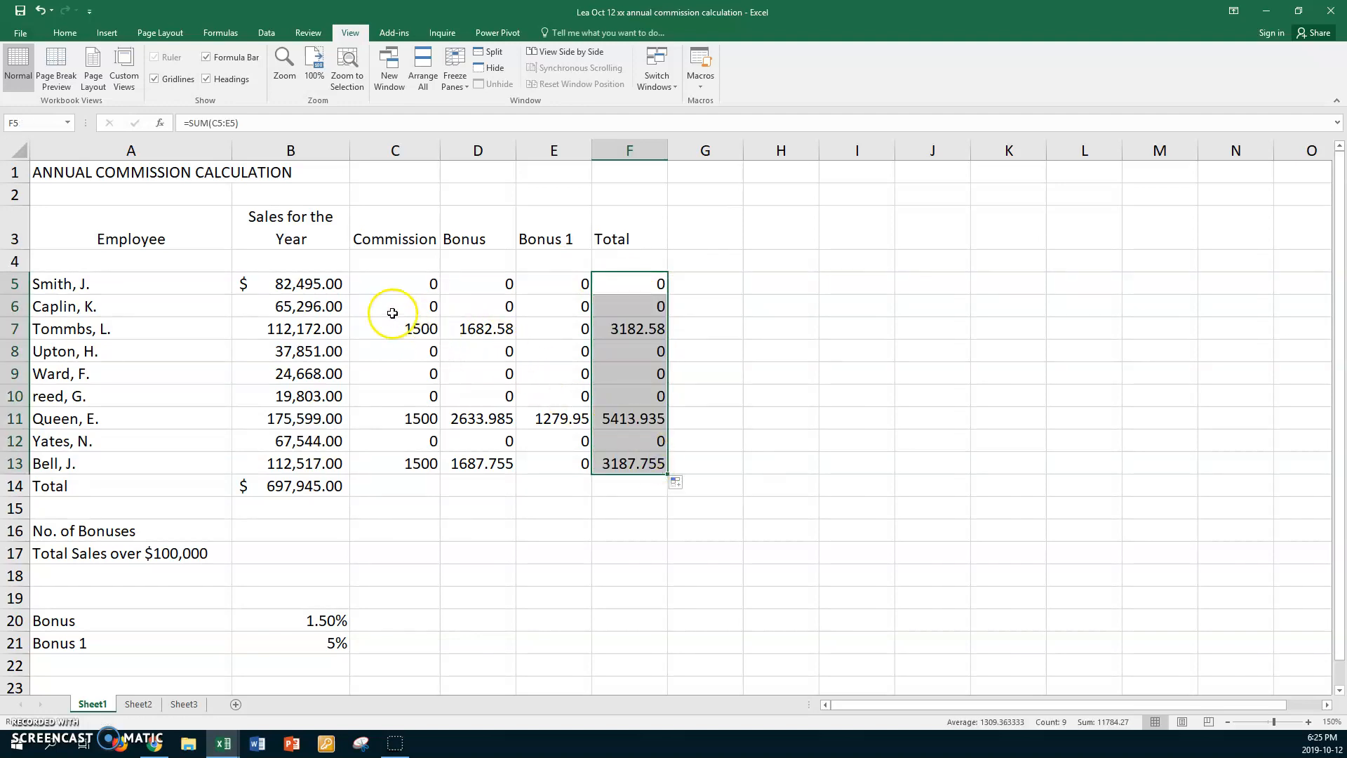
- Copy the dollar-sign accounting format from B5 to C5:F5 with Format Painter
left_click(320, 282)
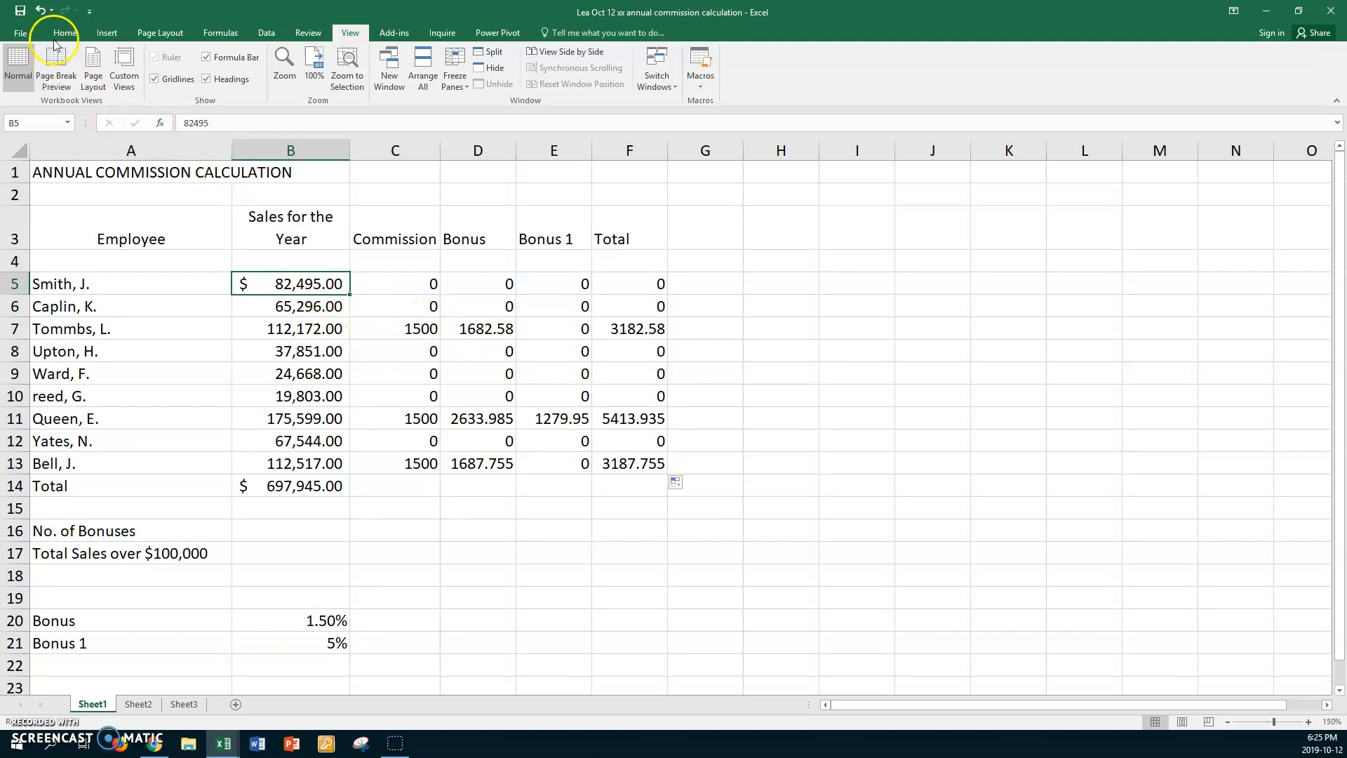
left_click(65, 33)
left_click(61, 84)
mouse_move(406, 286)
left_mouse_down()
mouse_move(598, 265)
mouse_move(621, 278)
left_mouse_up()
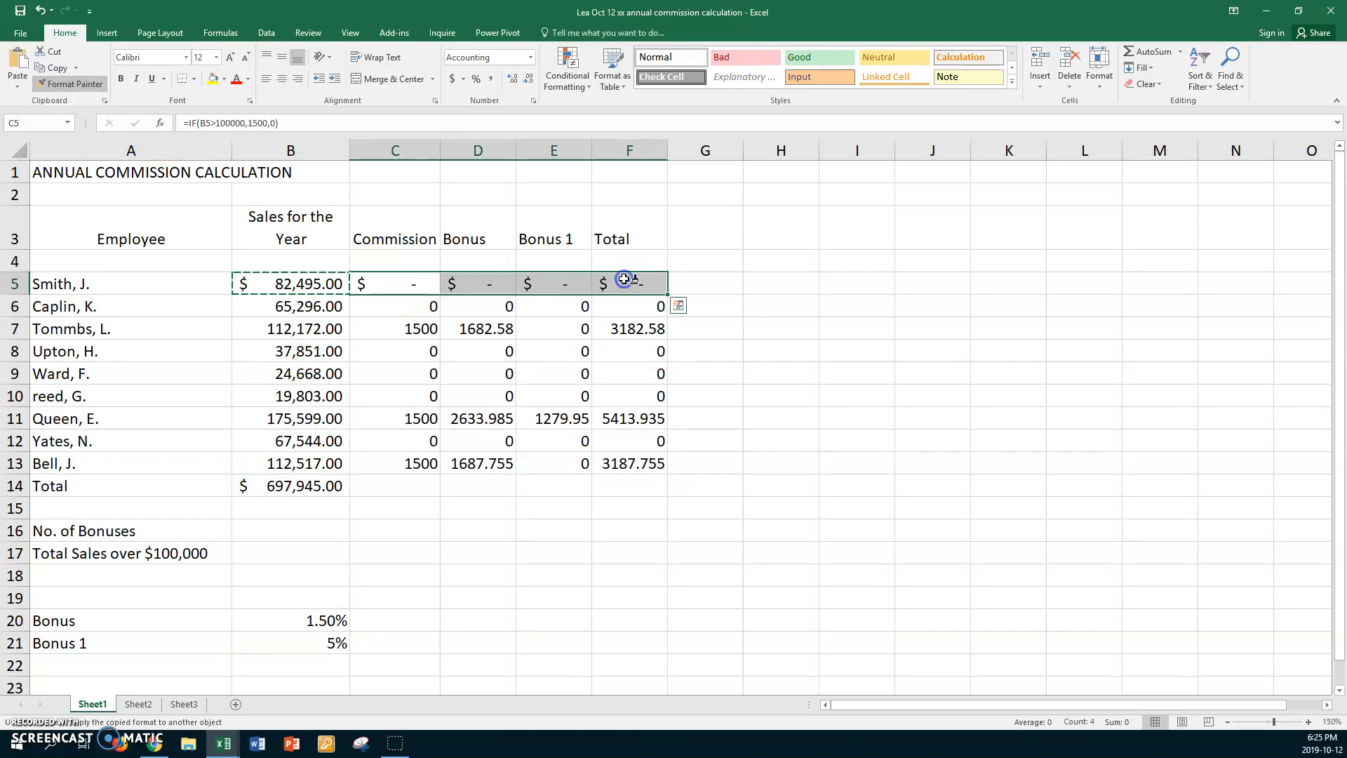
left_click(86, 83)
- Copy the number format of B6 to C6:F13 with Format Painter
left_click(252, 303)
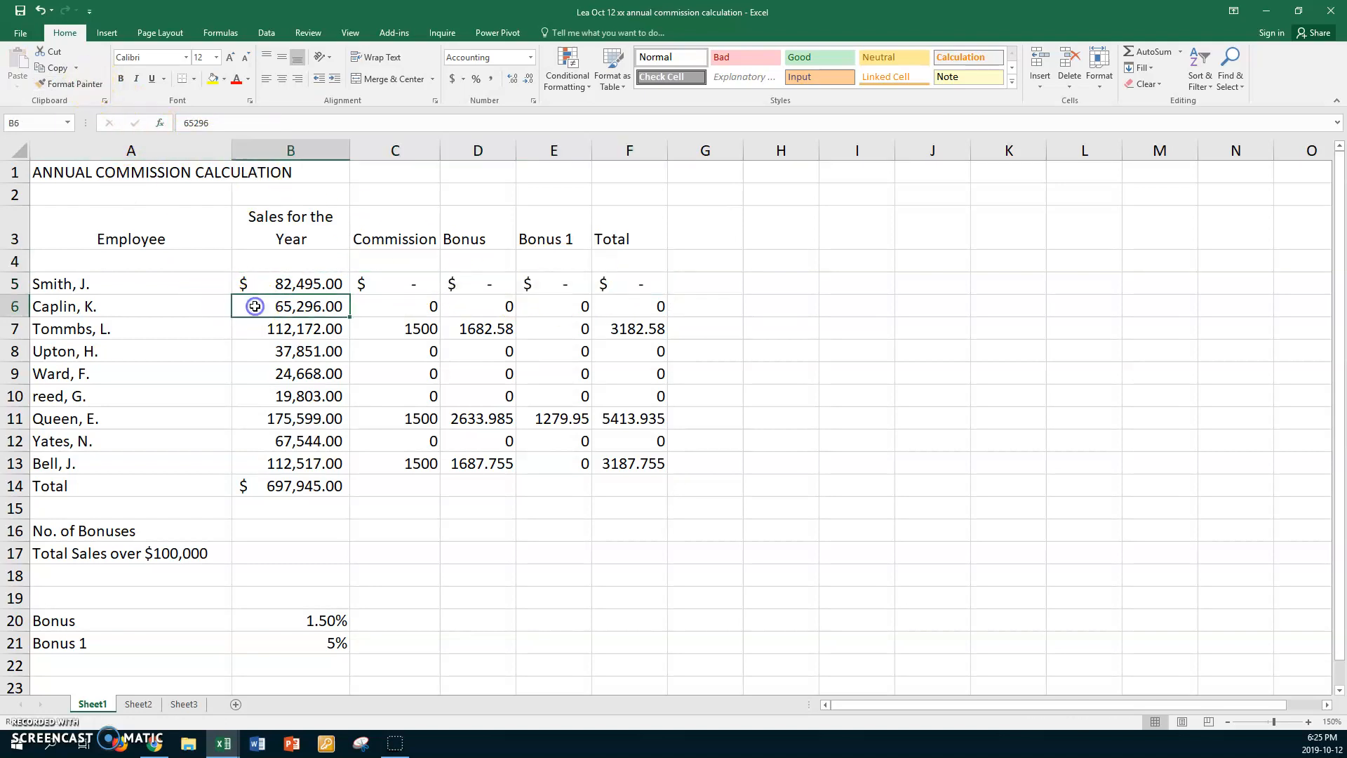
left_click(70, 83)
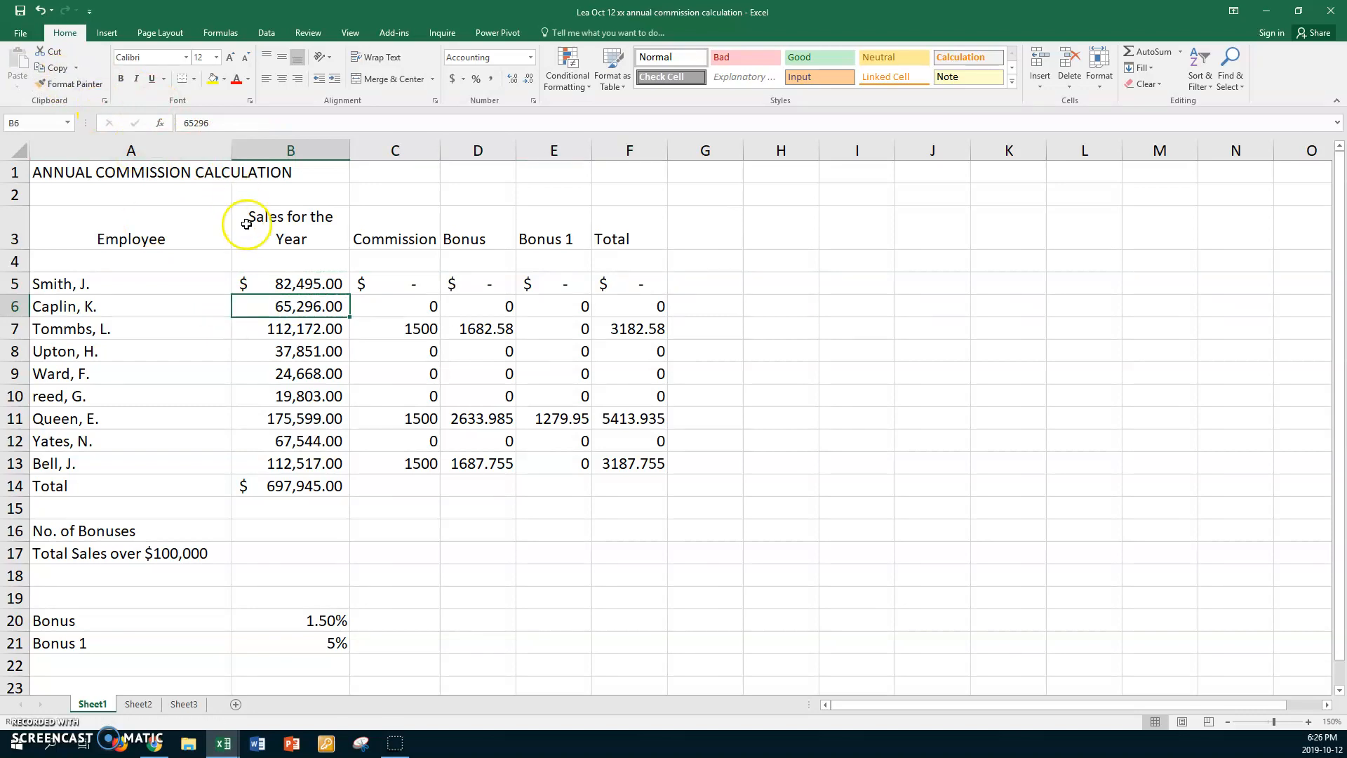
left_click(96, 86)
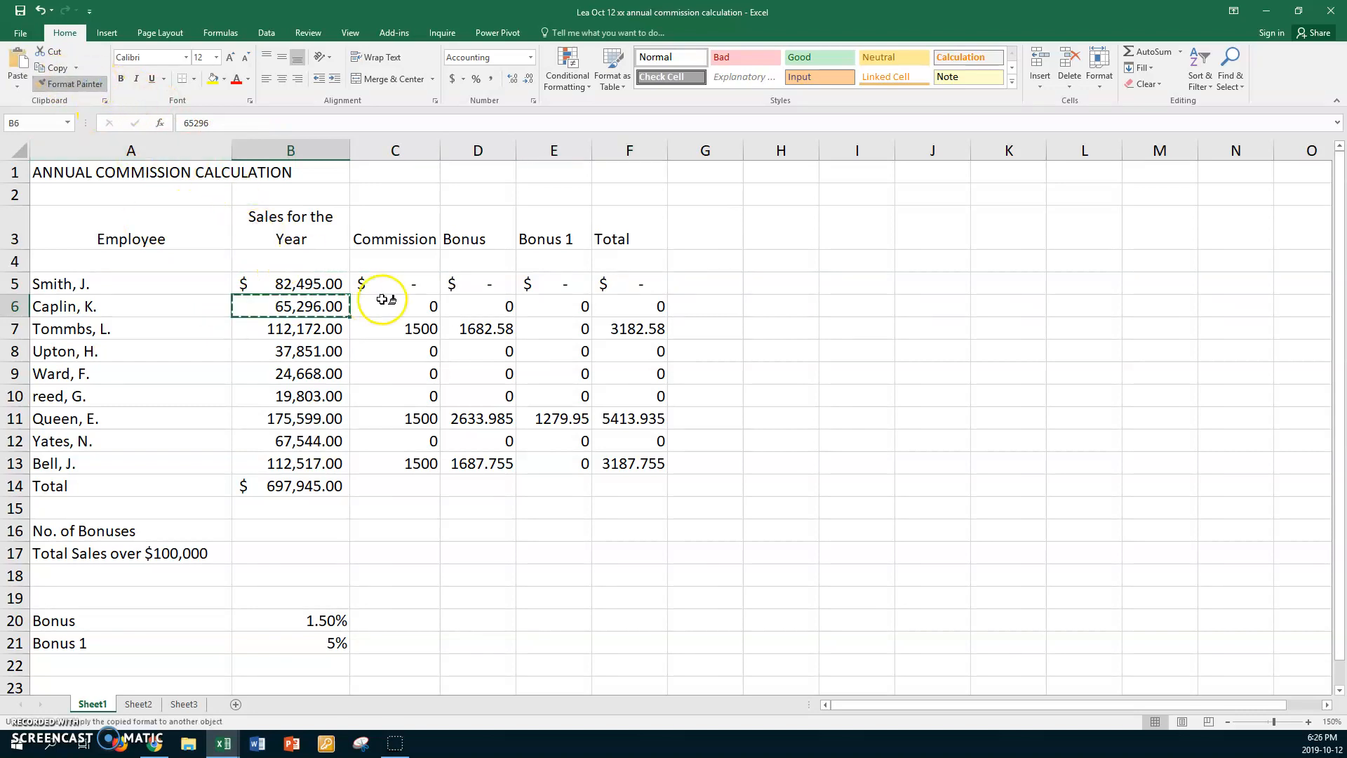
mouse_move(392, 301)
left_mouse_down()
mouse_move(592, 323)
mouse_move(623, 461)
left_mouse_up()
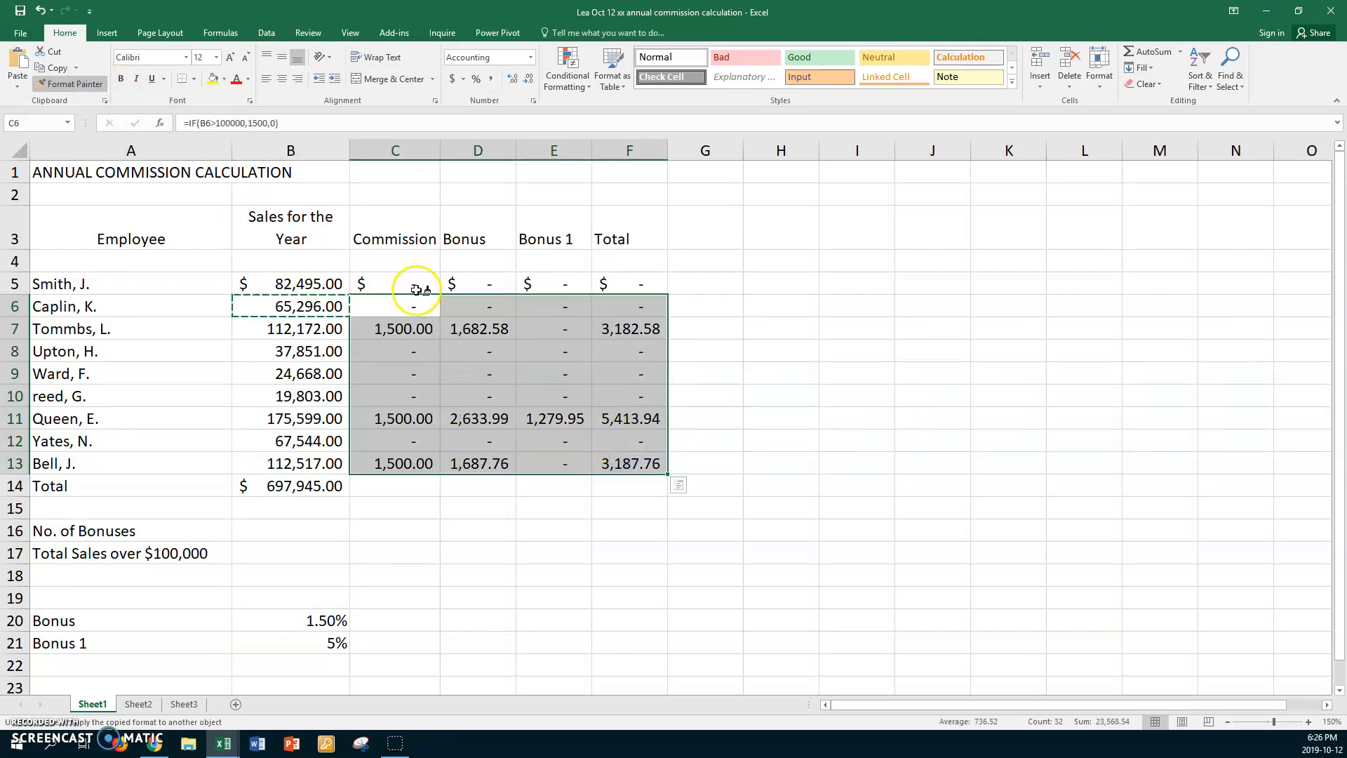
left_click(66, 84)
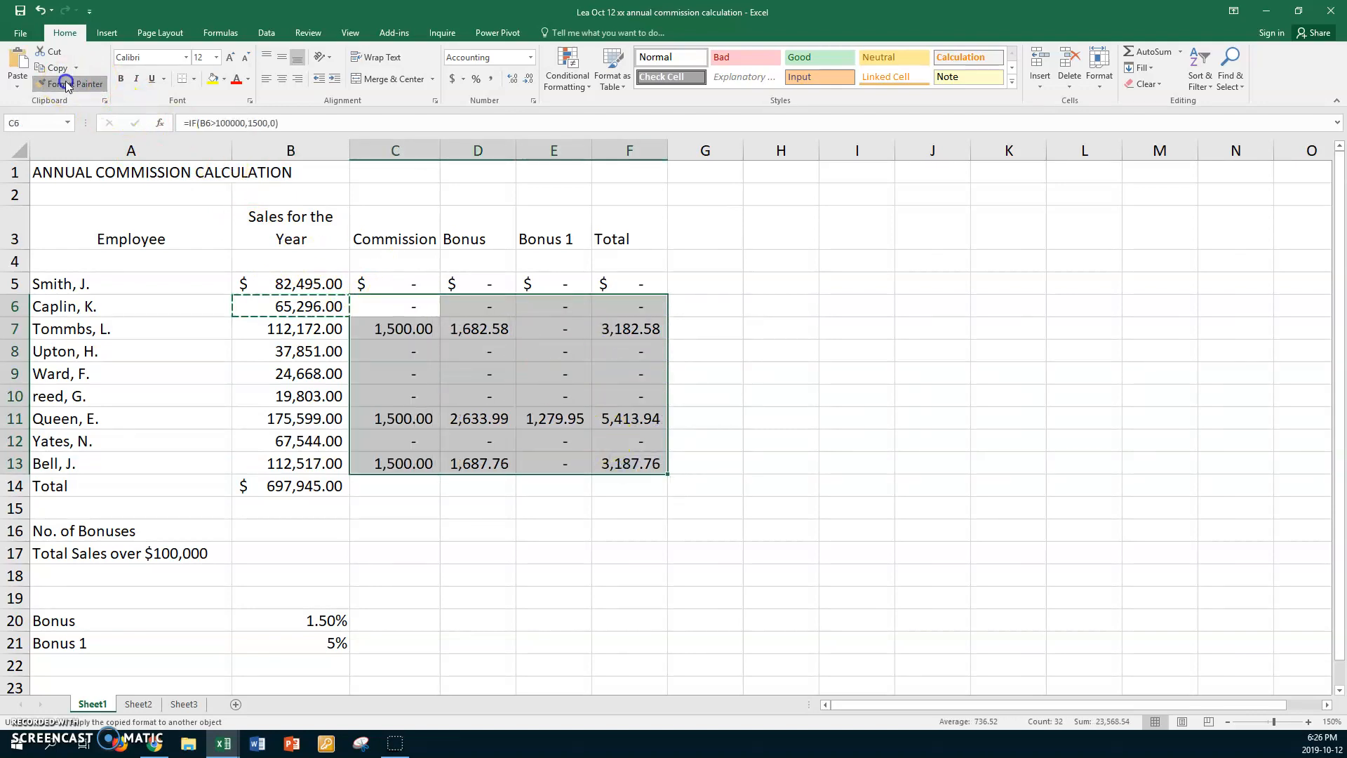
- Replace the typed sales total in B14 with the formula =SUM(B5:B13)
left_click(390, 486)
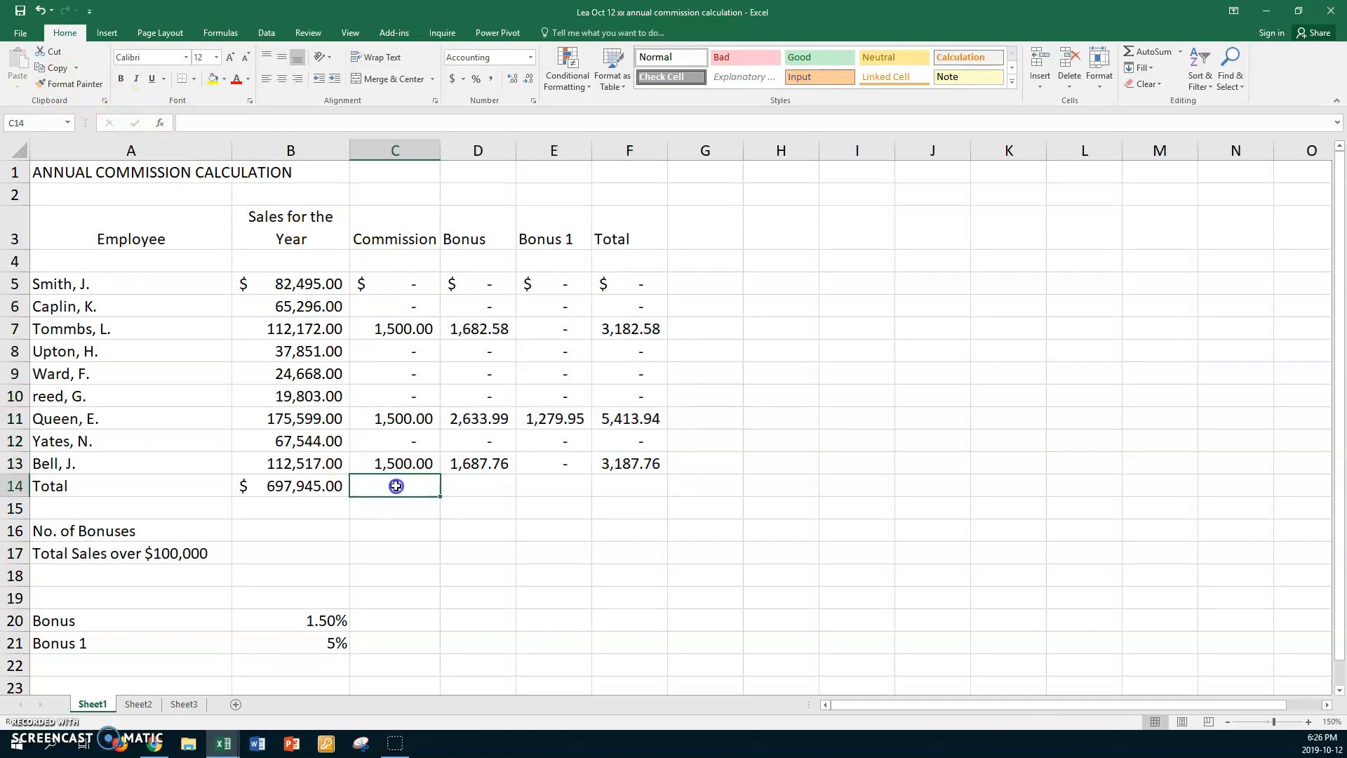
left_click(329, 488)
left_click(364, 486)
left_click(300, 484)
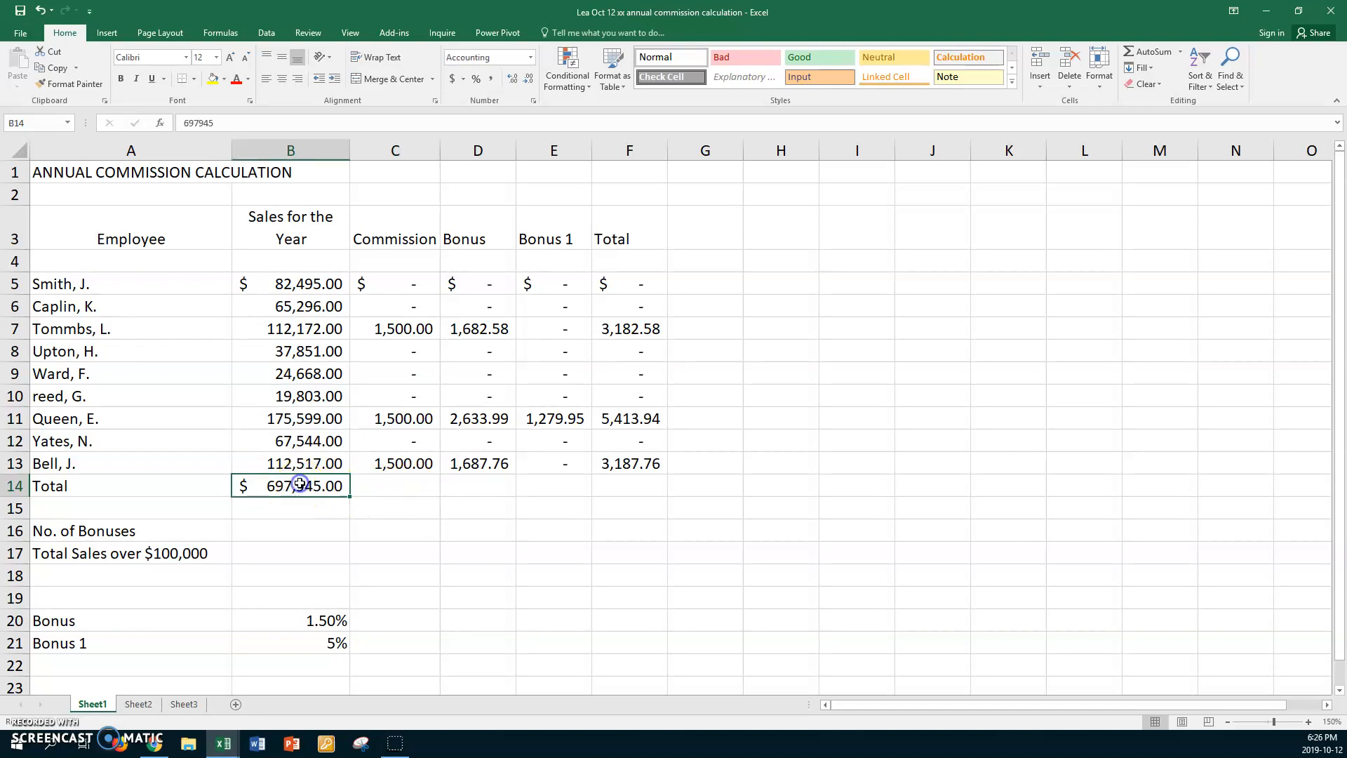
key("Delete")
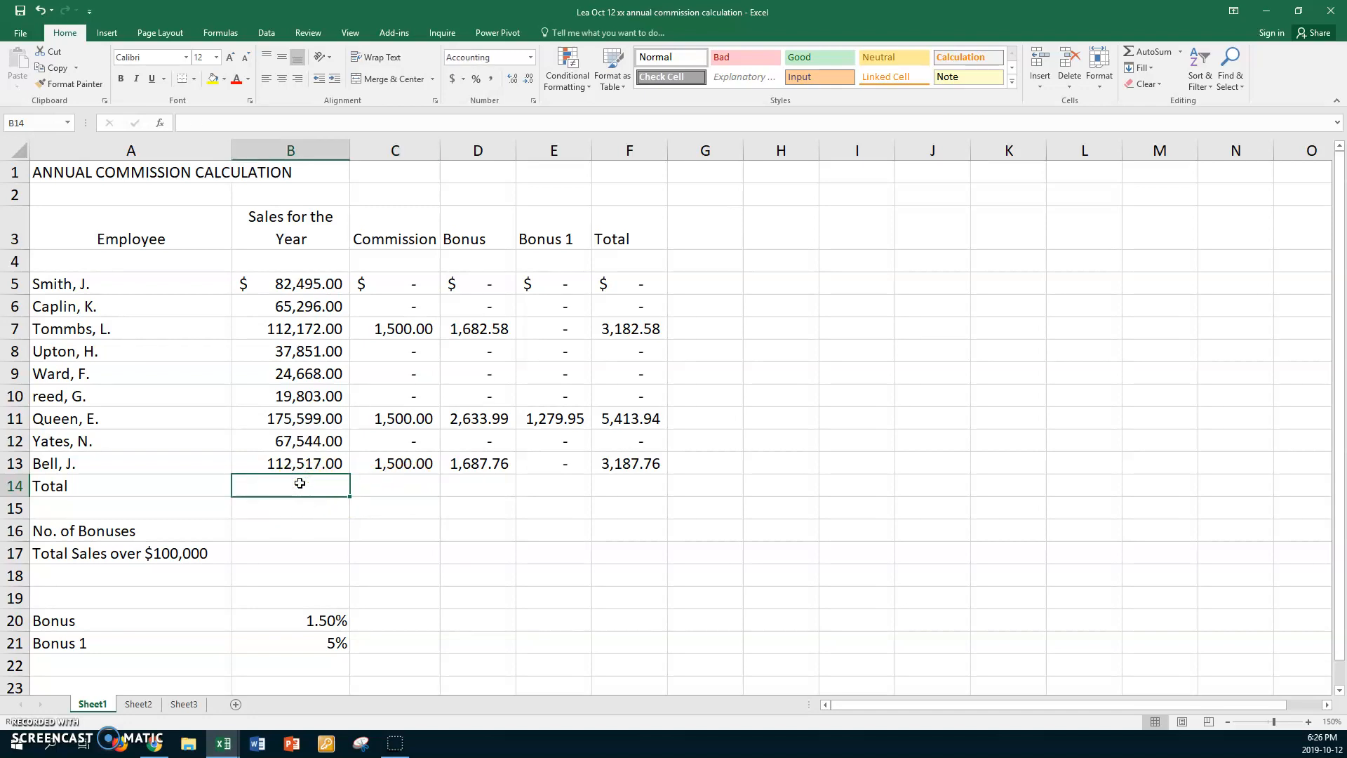
key("alt+equal")
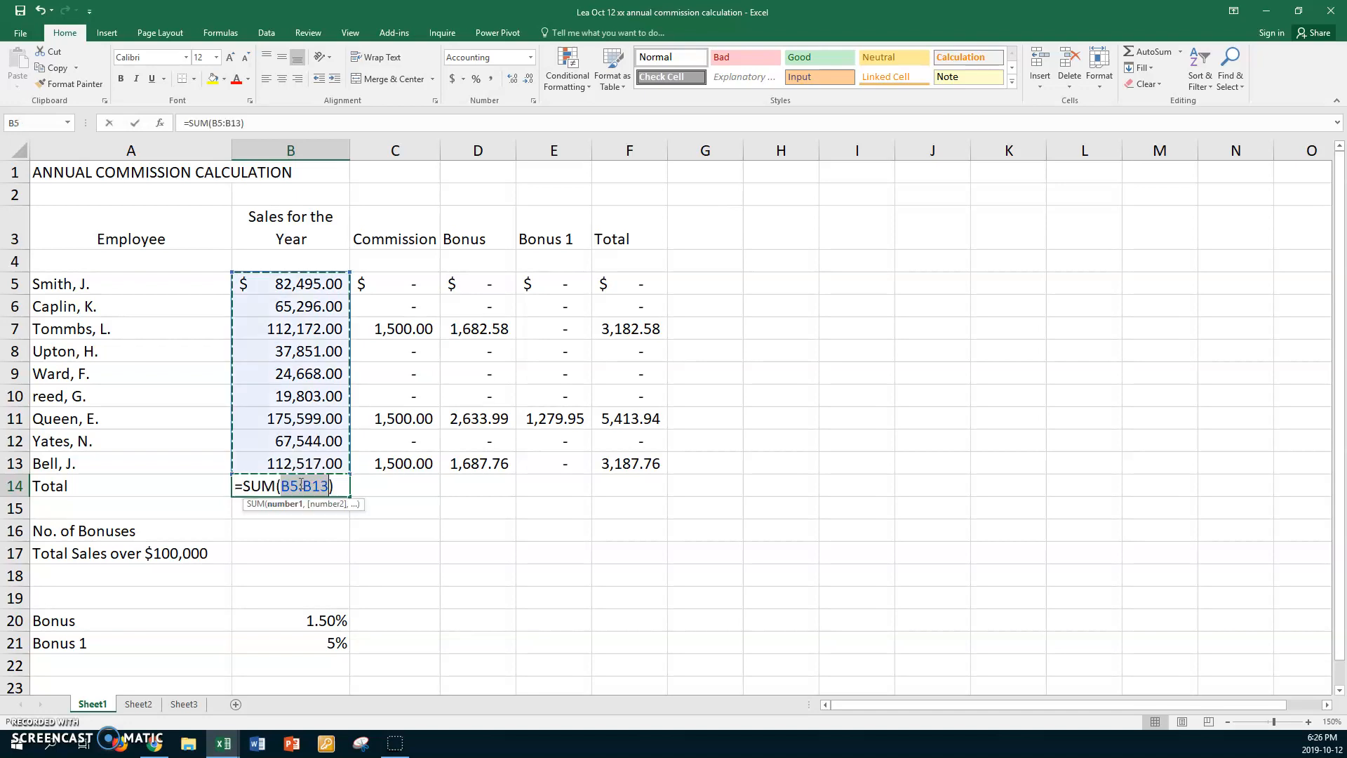
key("Return")
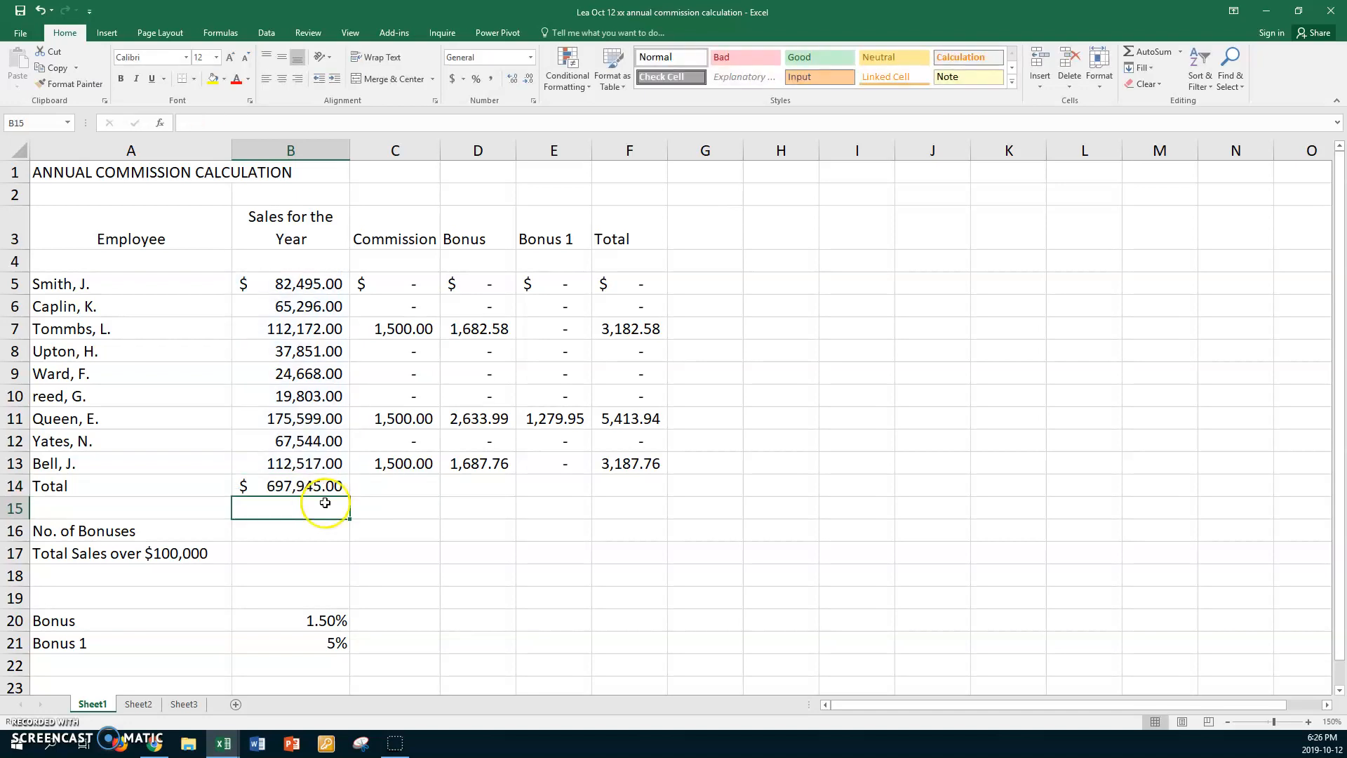
- Fill the SUM formula from B14 across through F14 and widen columns D to F to fit the totals
left_click(317, 485)
left_click_drag(350, 496, 649, 502)
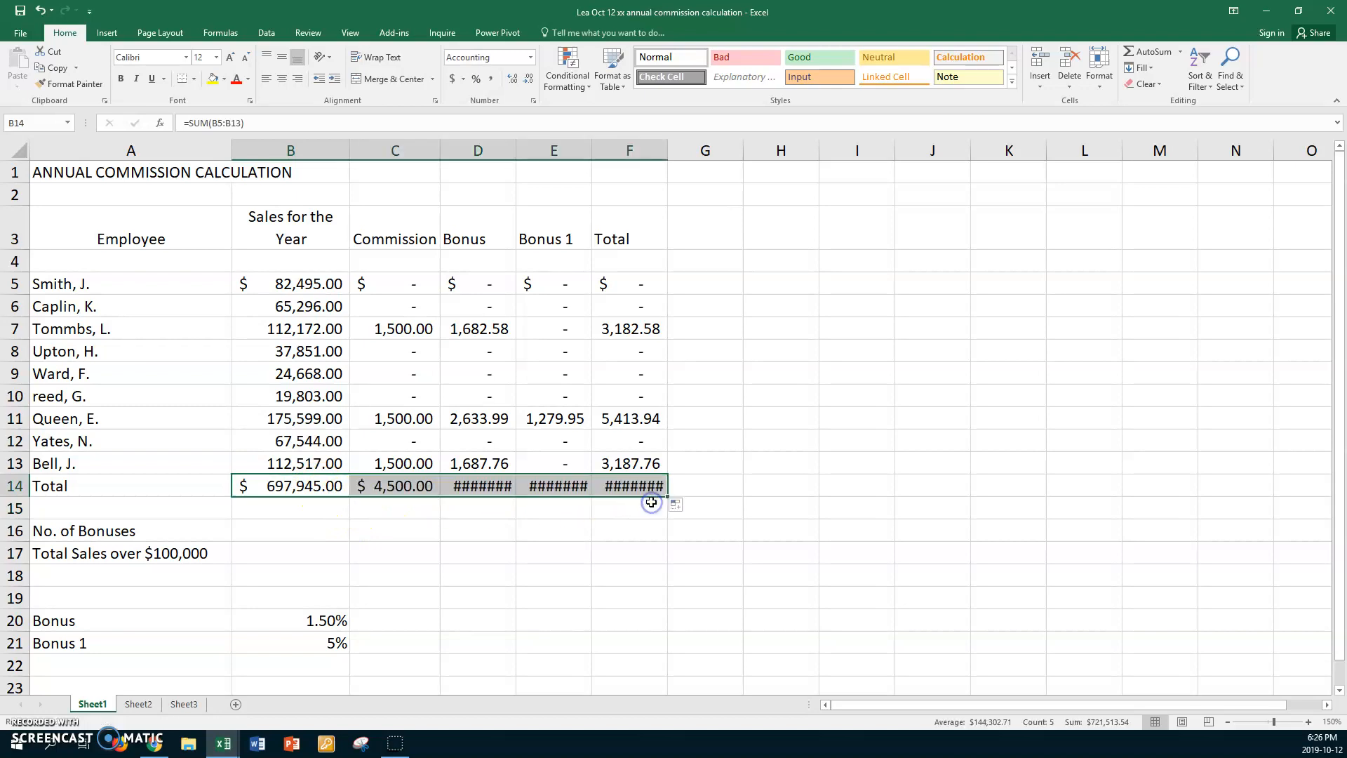
left_click_drag(516, 149, 706, 145)
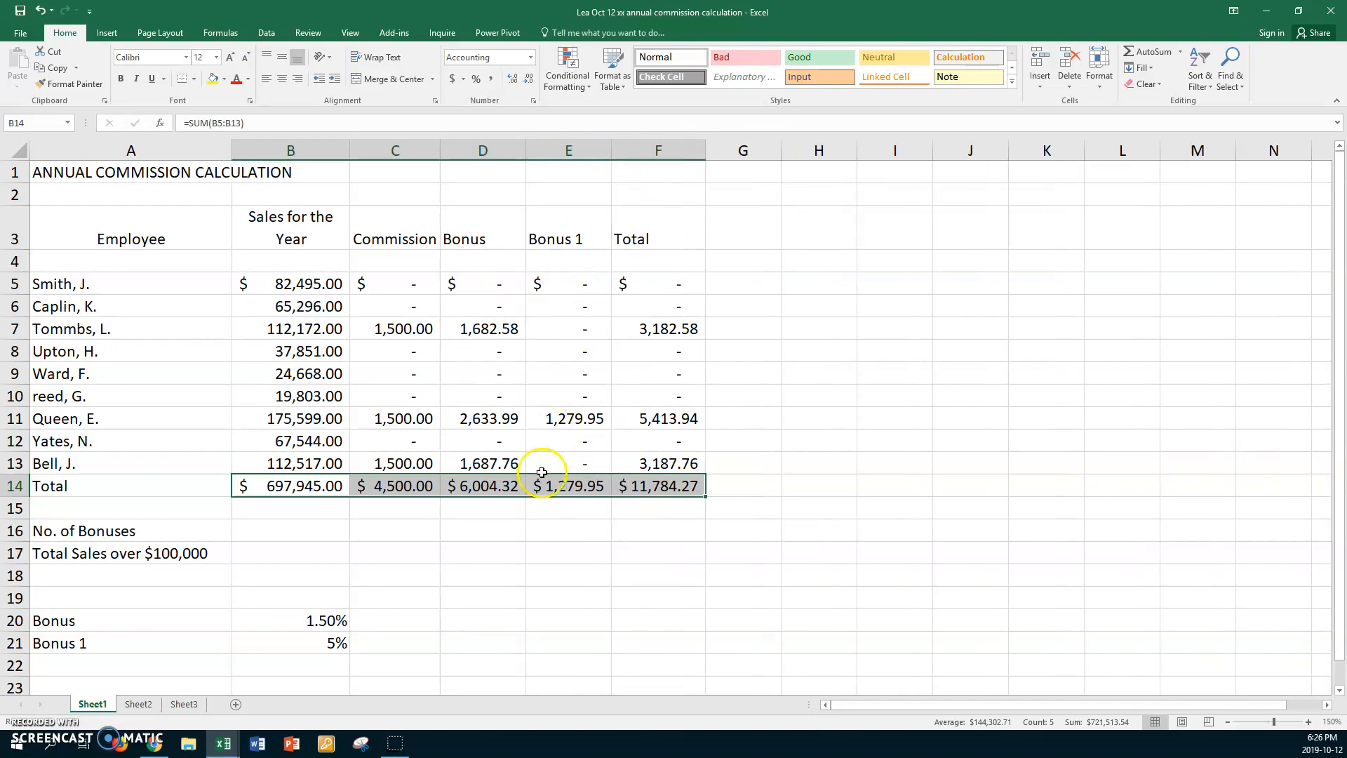
- Enter the formula =COUNTIF(A5:A13,">100000") in B16 for No. of Bonuses
left_click(301, 510)
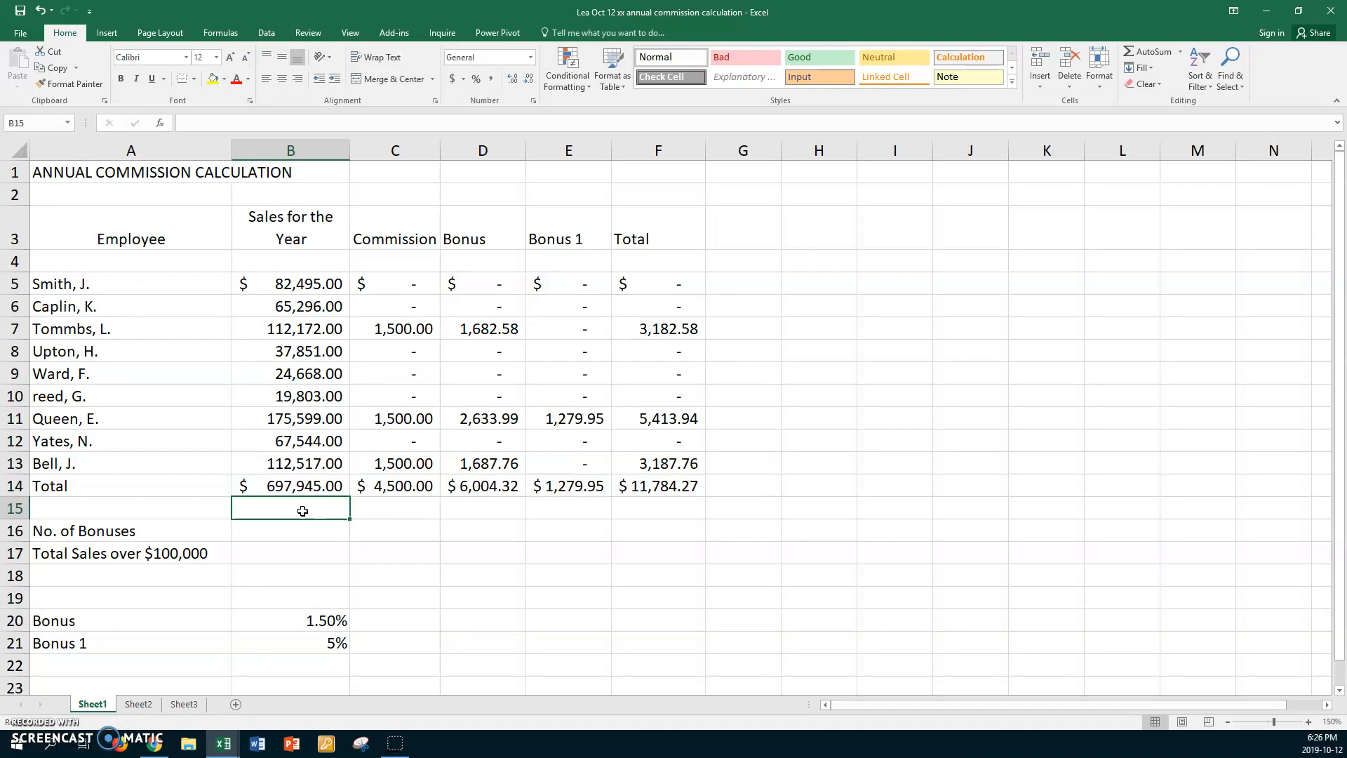
left_click(312, 528)
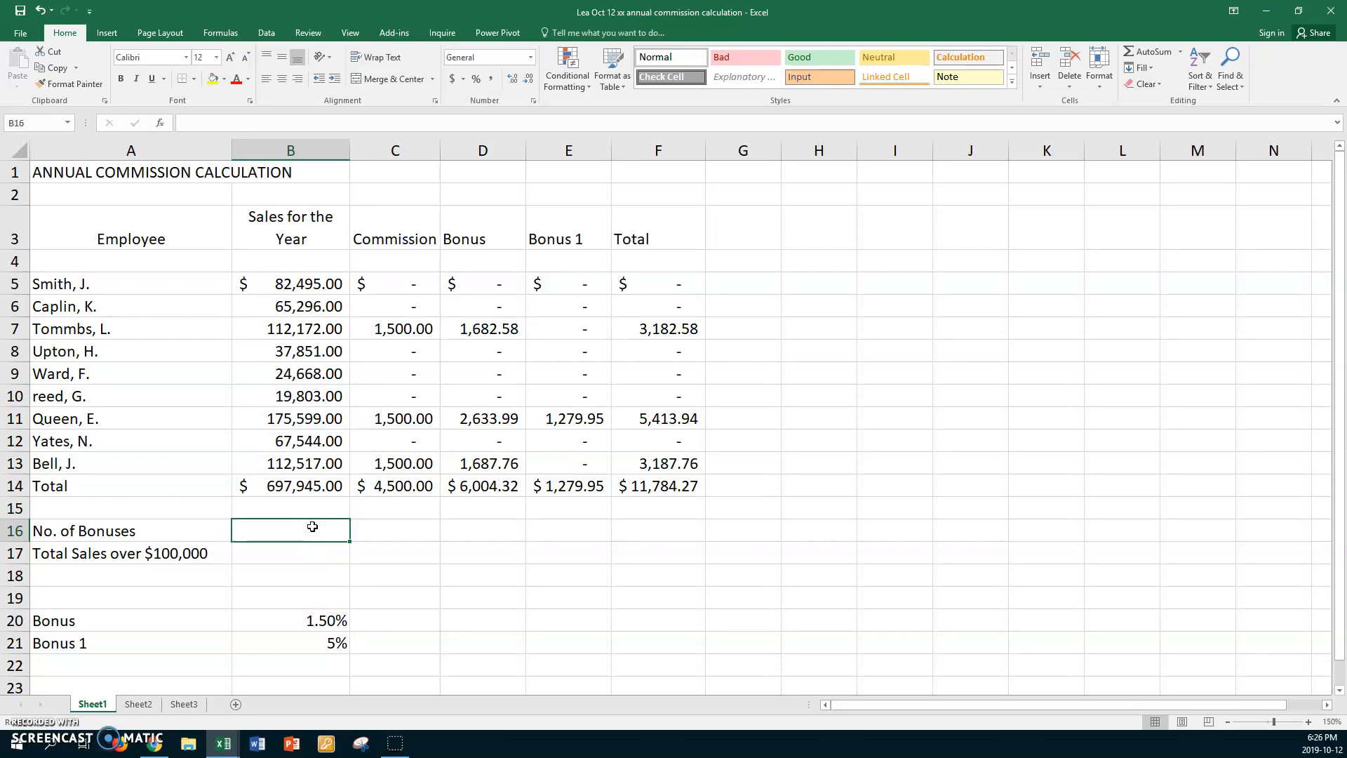
left_click(386, 528)
type("=c")
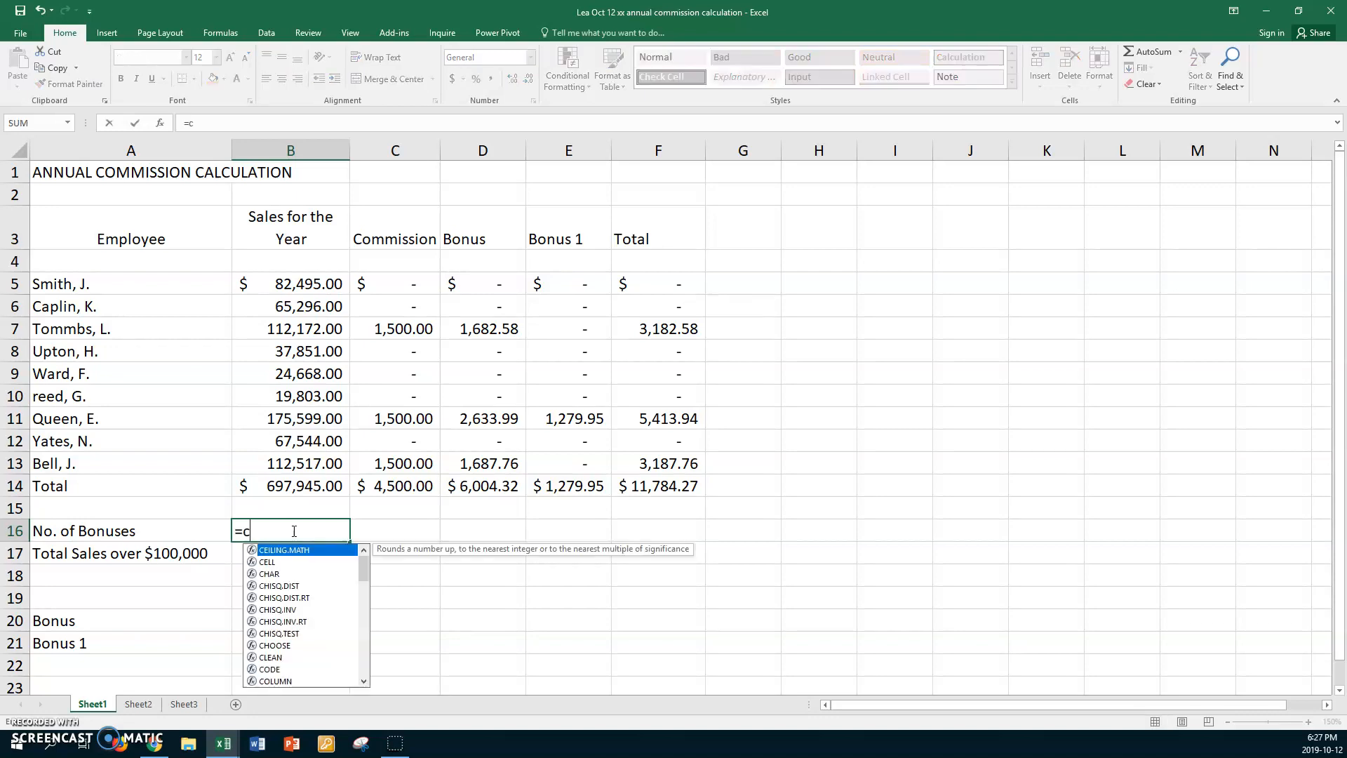
type("ountif")
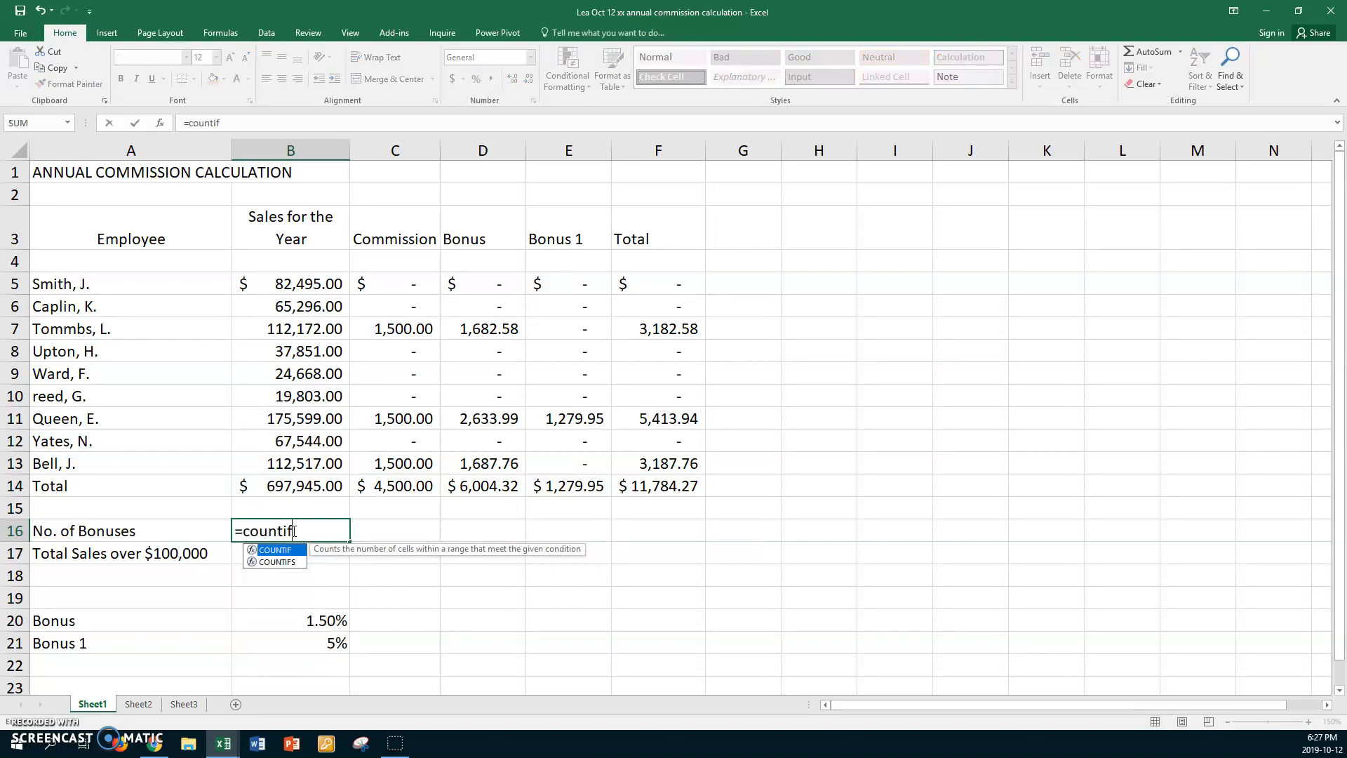
type("(")
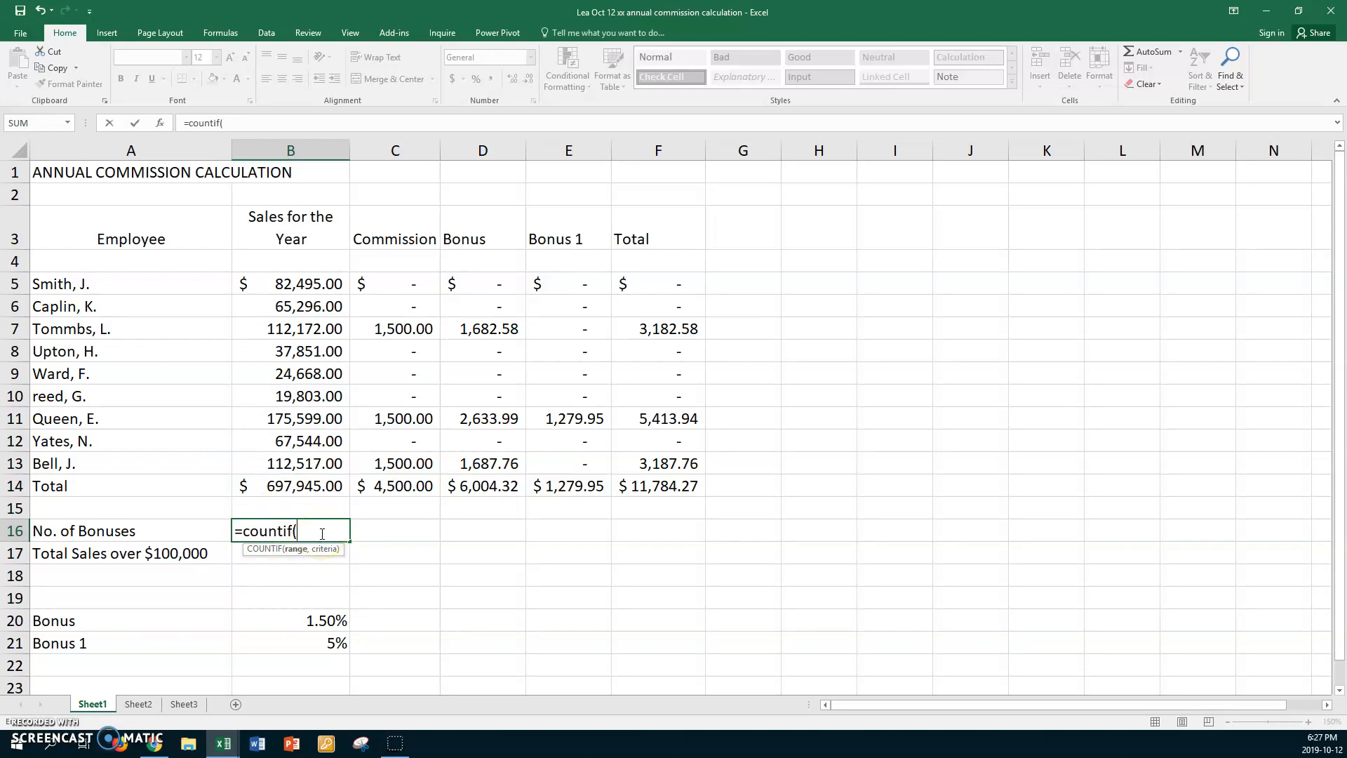
left_click(228, 592)
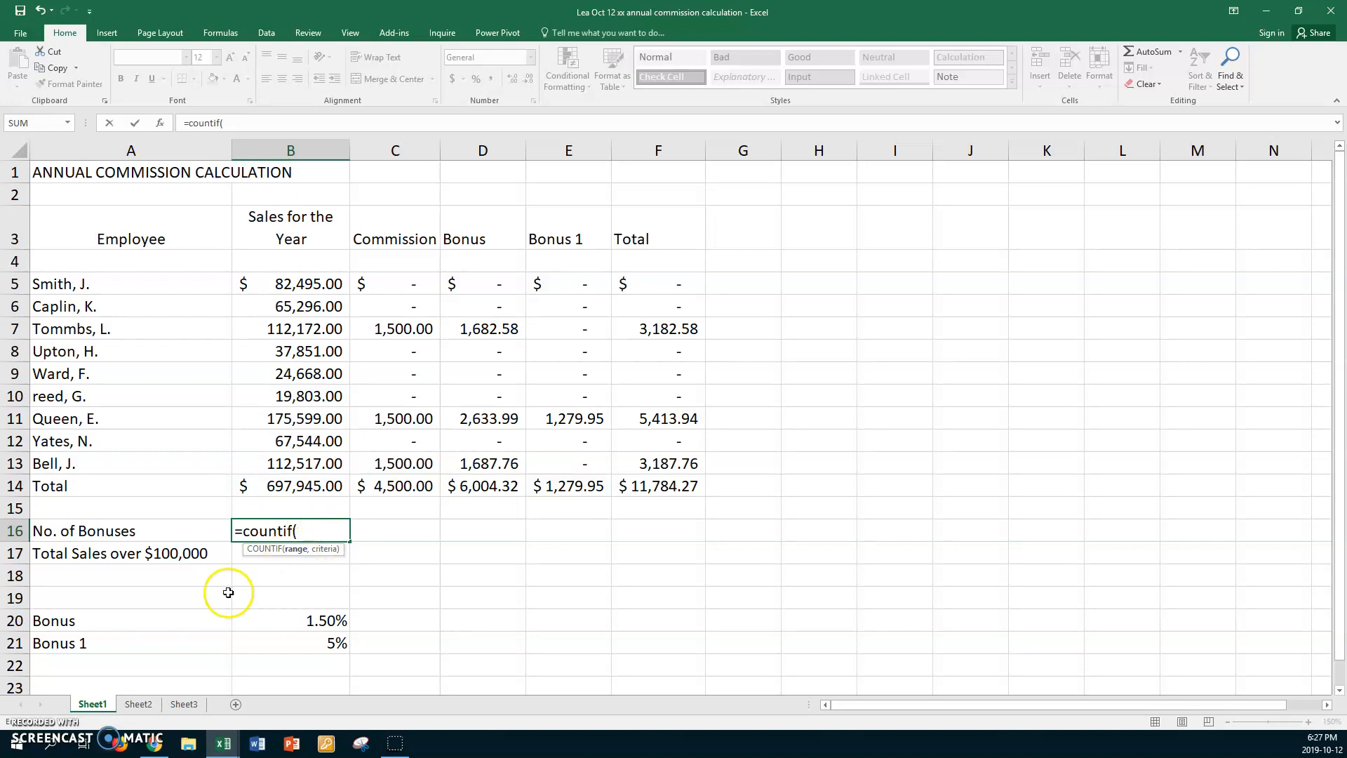
left_click(30, 725)
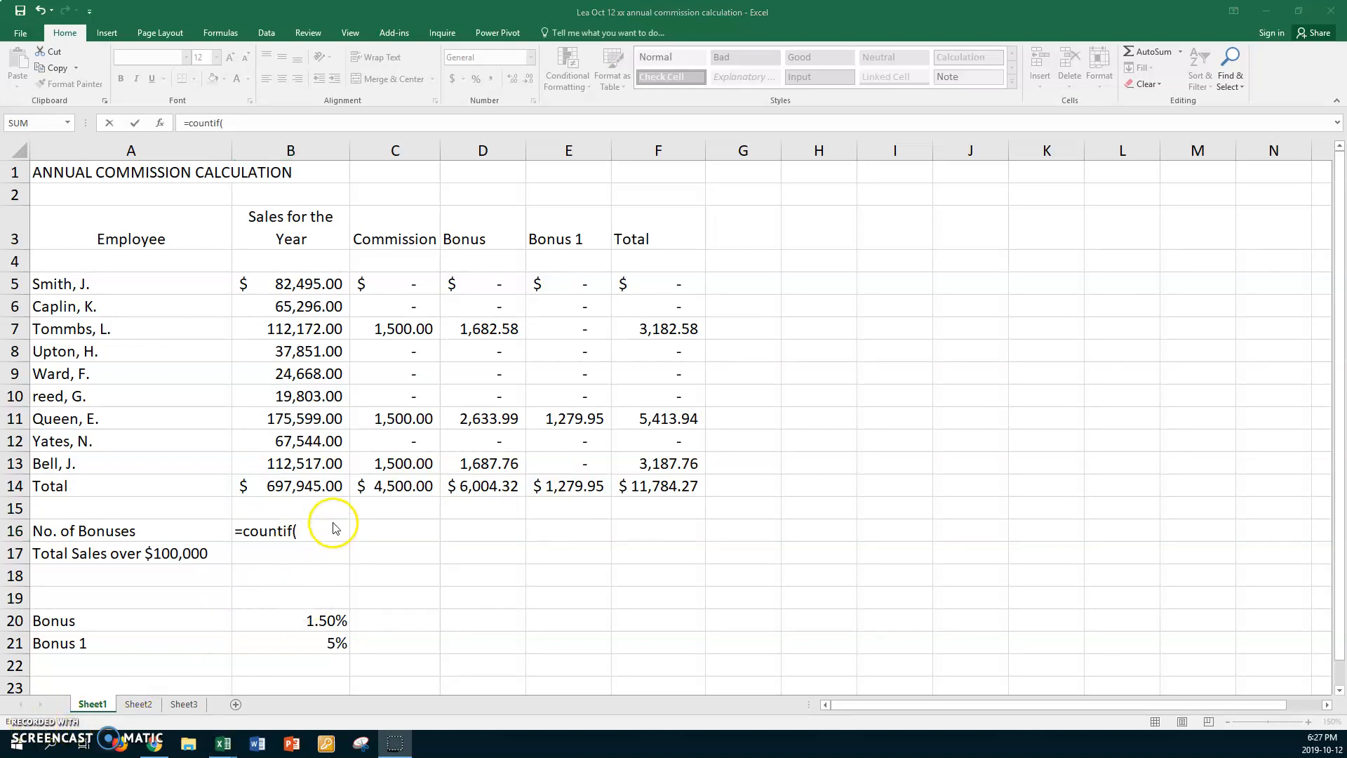
left_click(325, 530)
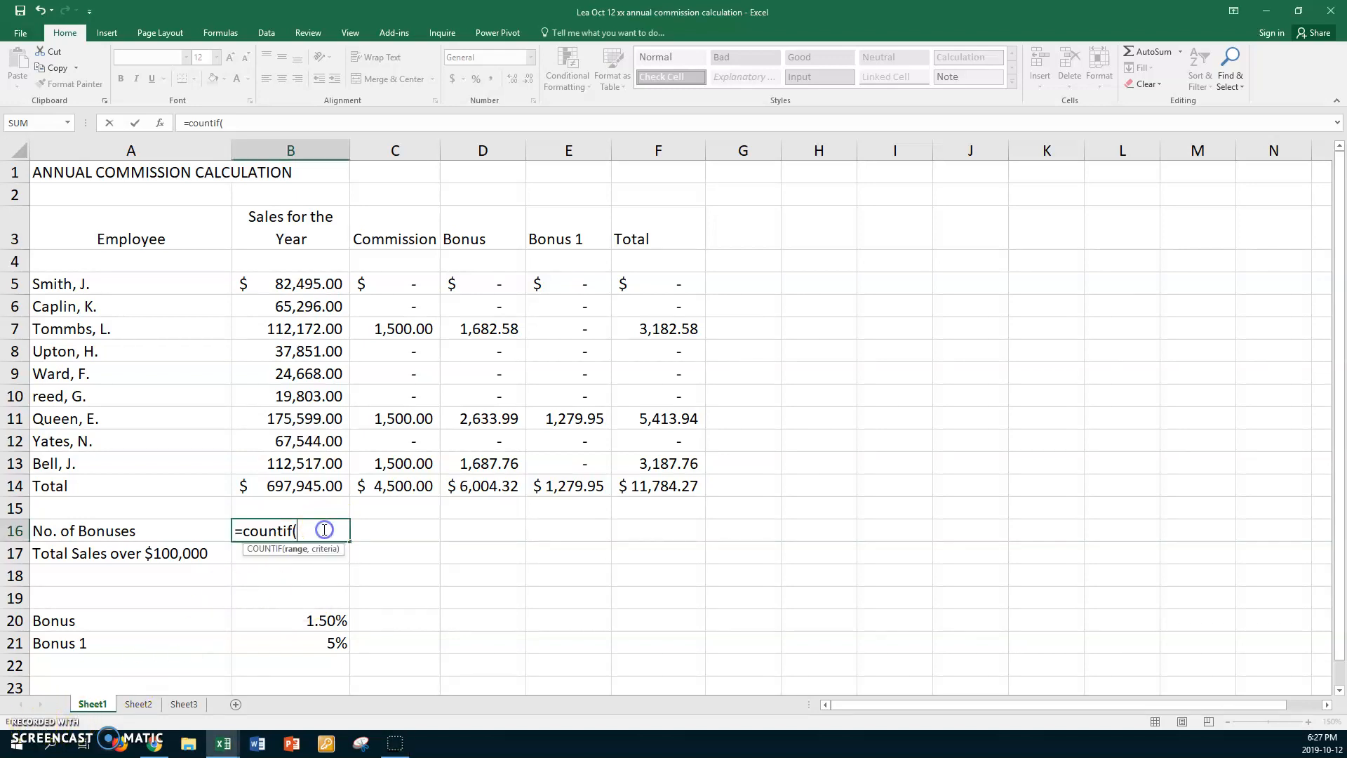
left_click(141, 280)
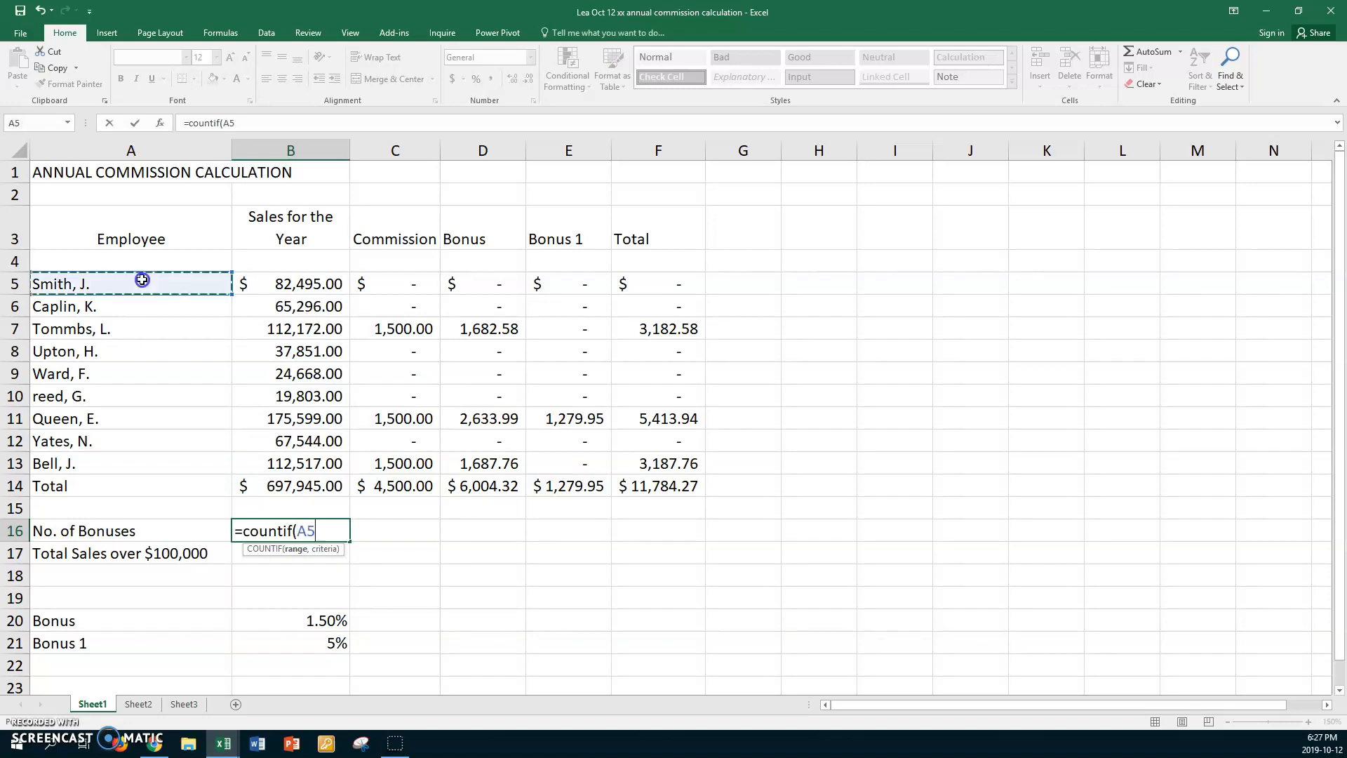
left_click(90, 464, "shift")
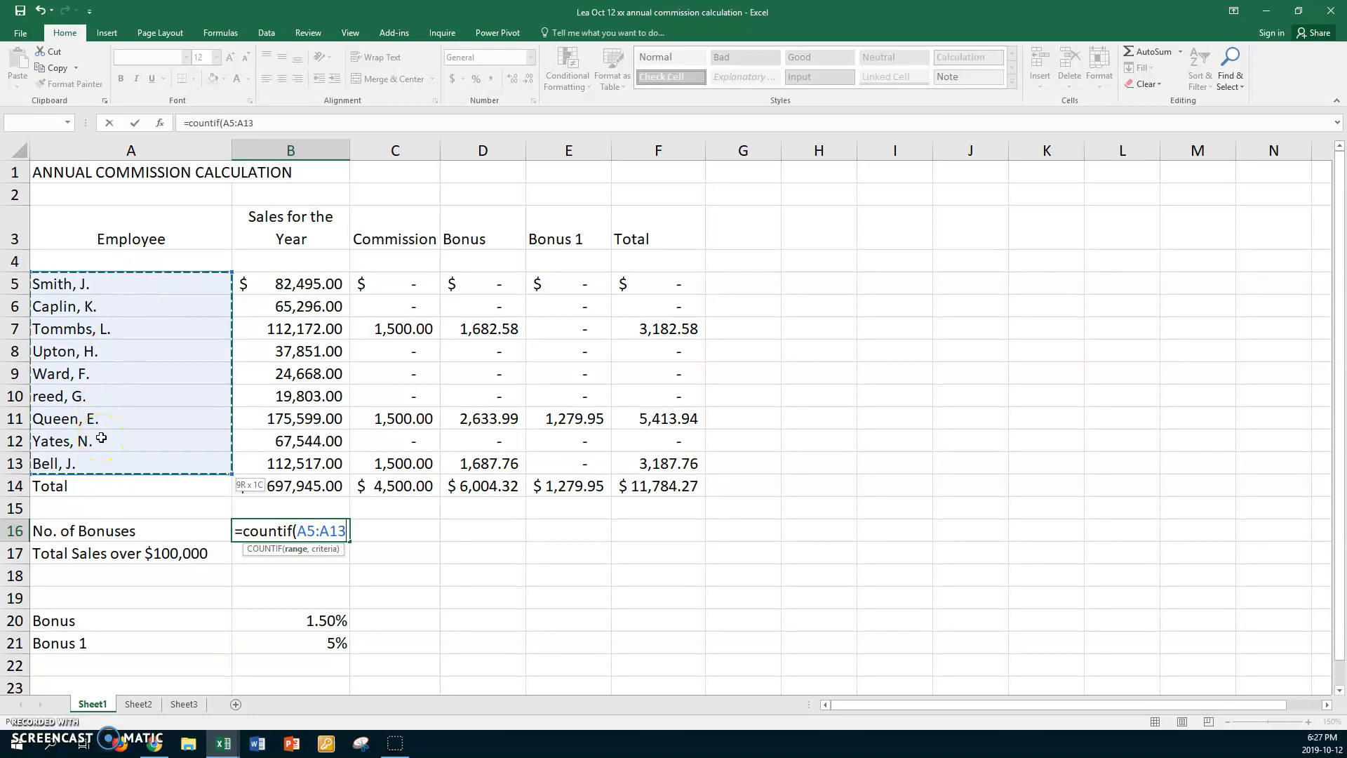
type(",")
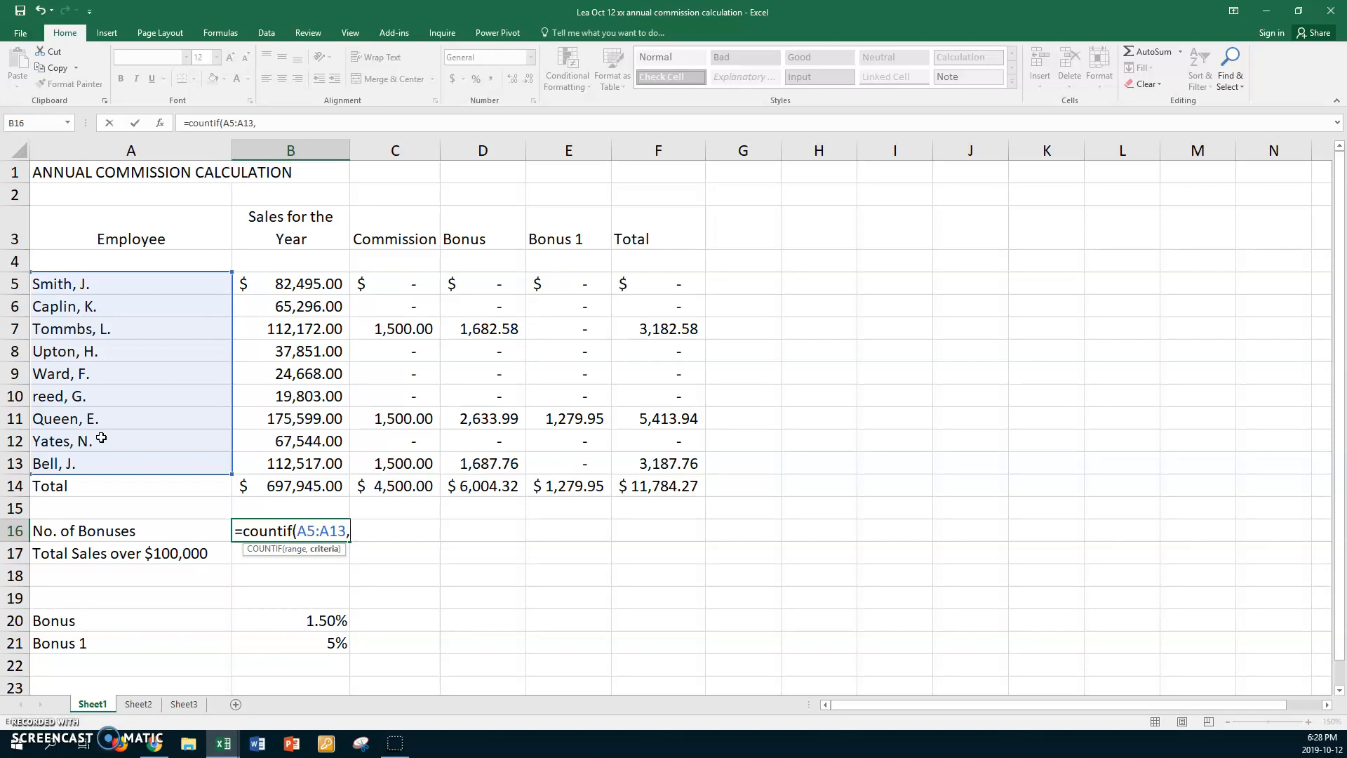
type("\">100000\"")
left_click(363, 530)
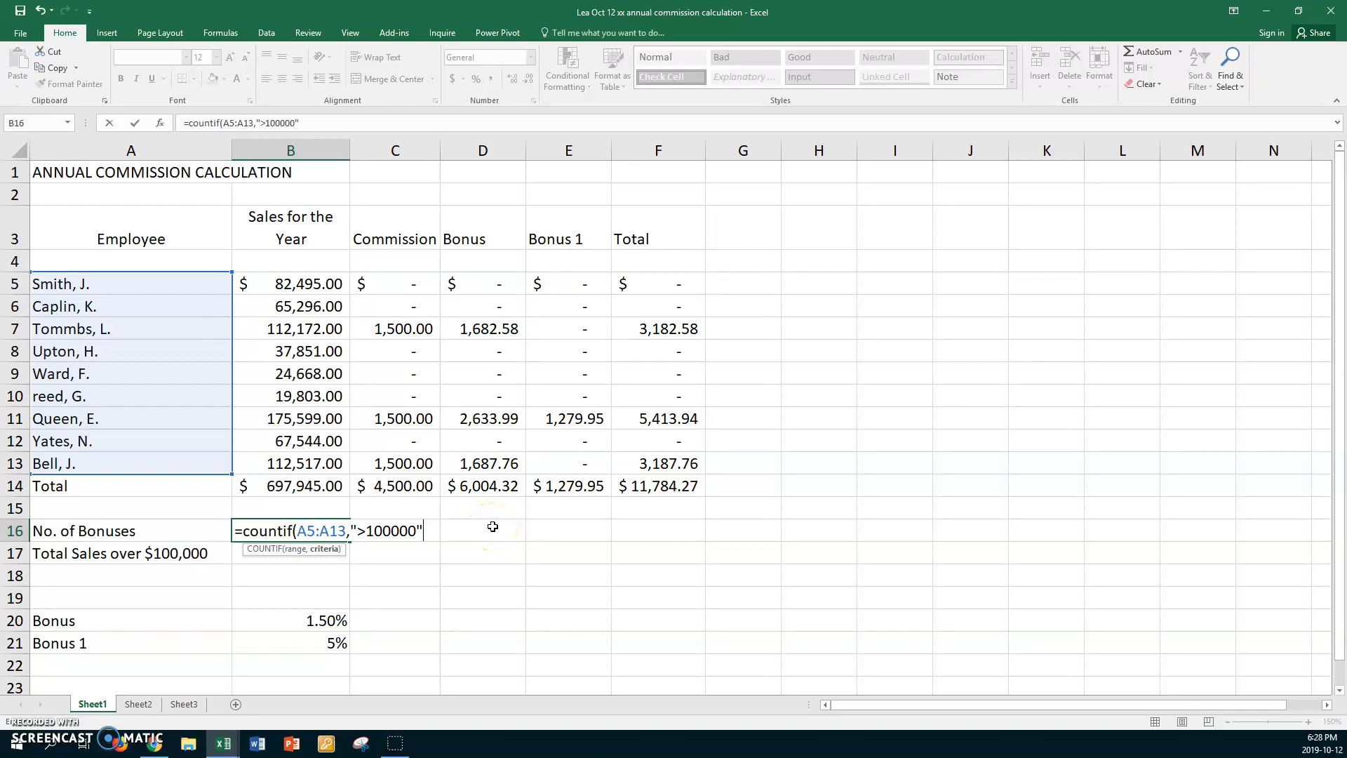
type(")")
key("Return")
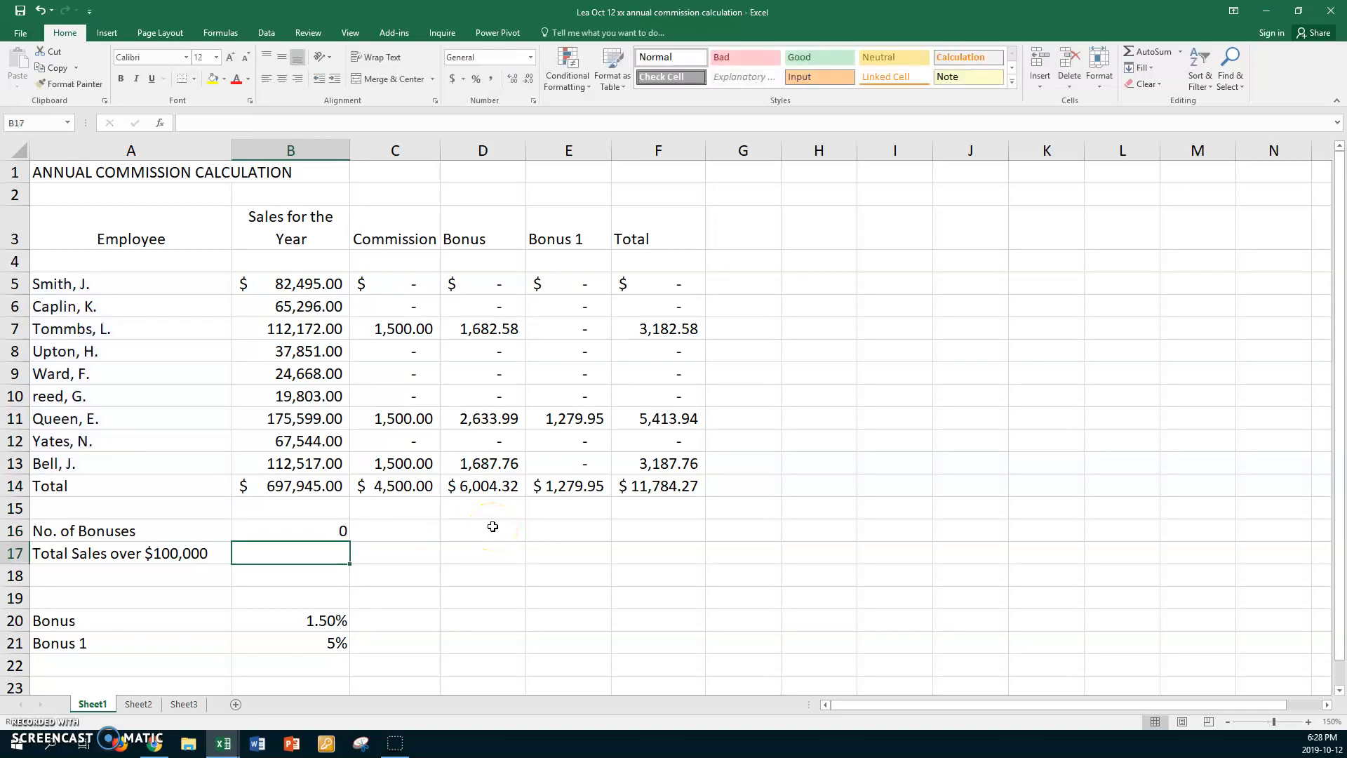
- Replace the range in B16's COUNTIF formula with the sales figures B5:B13
left_click(312, 531)
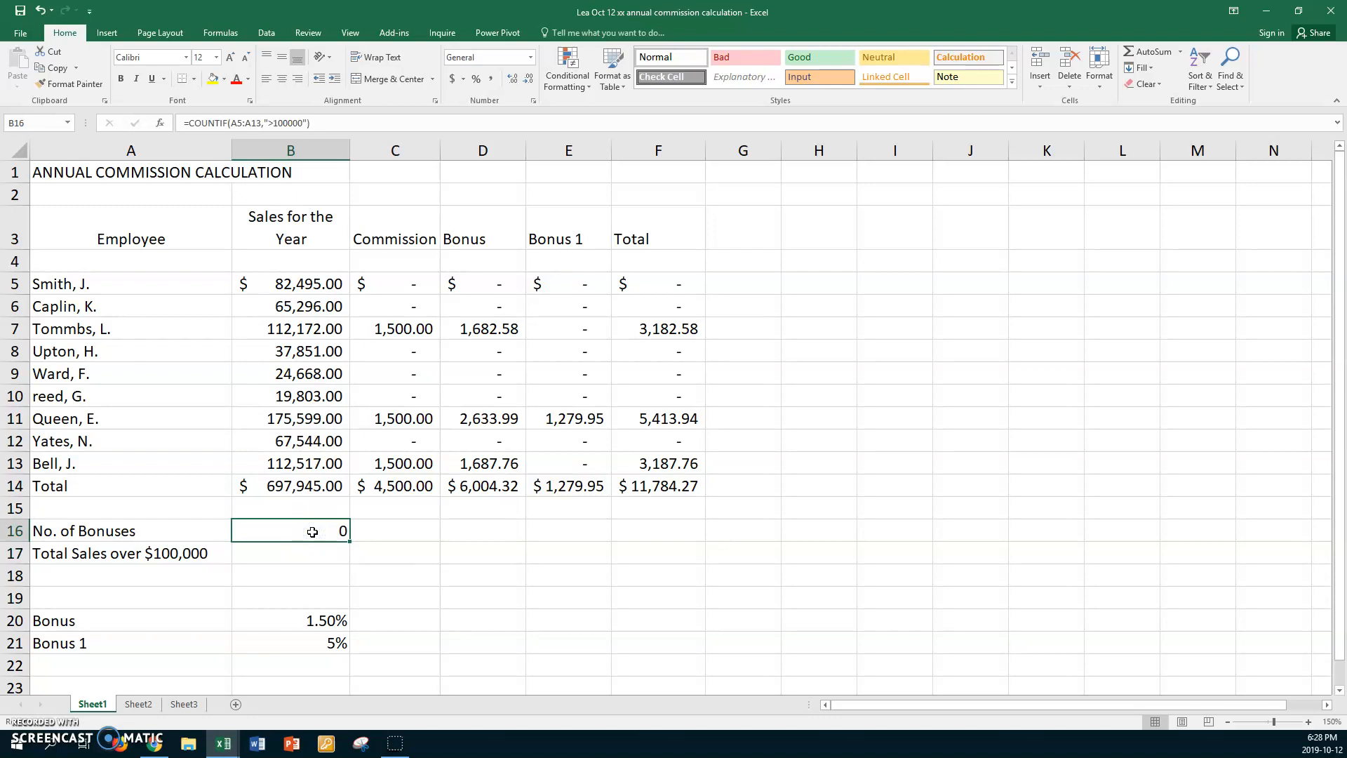
double_click(313, 531)
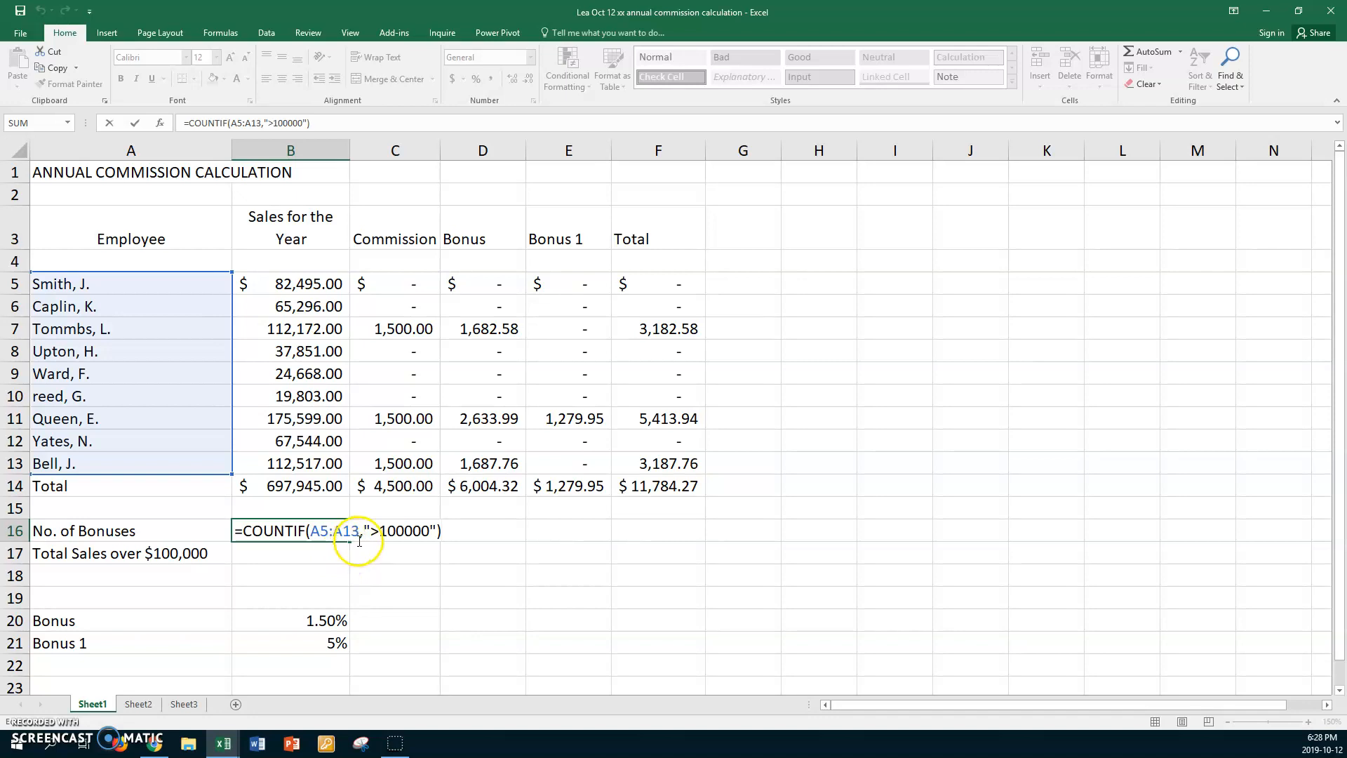
left_click(360, 531)
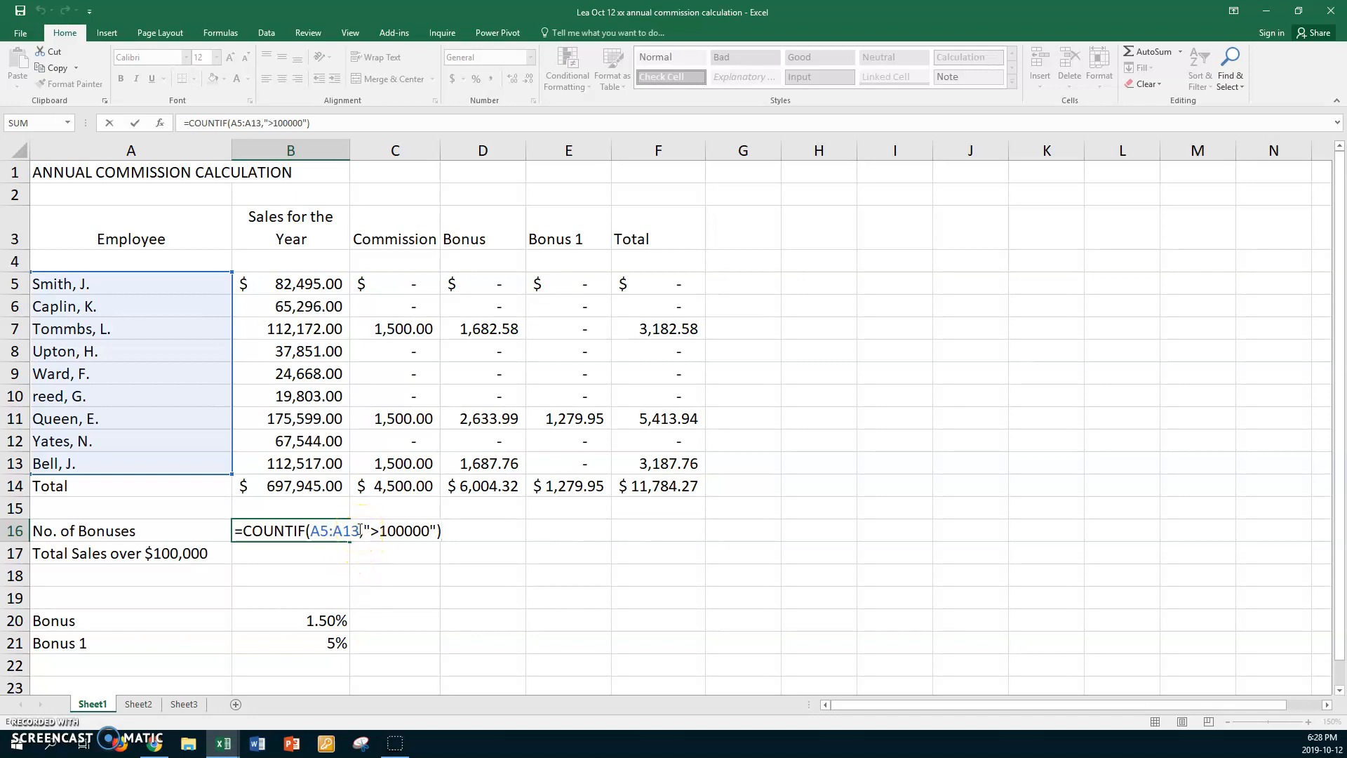
left_click(359, 530)
left_click_drag(360, 530, 310, 530)
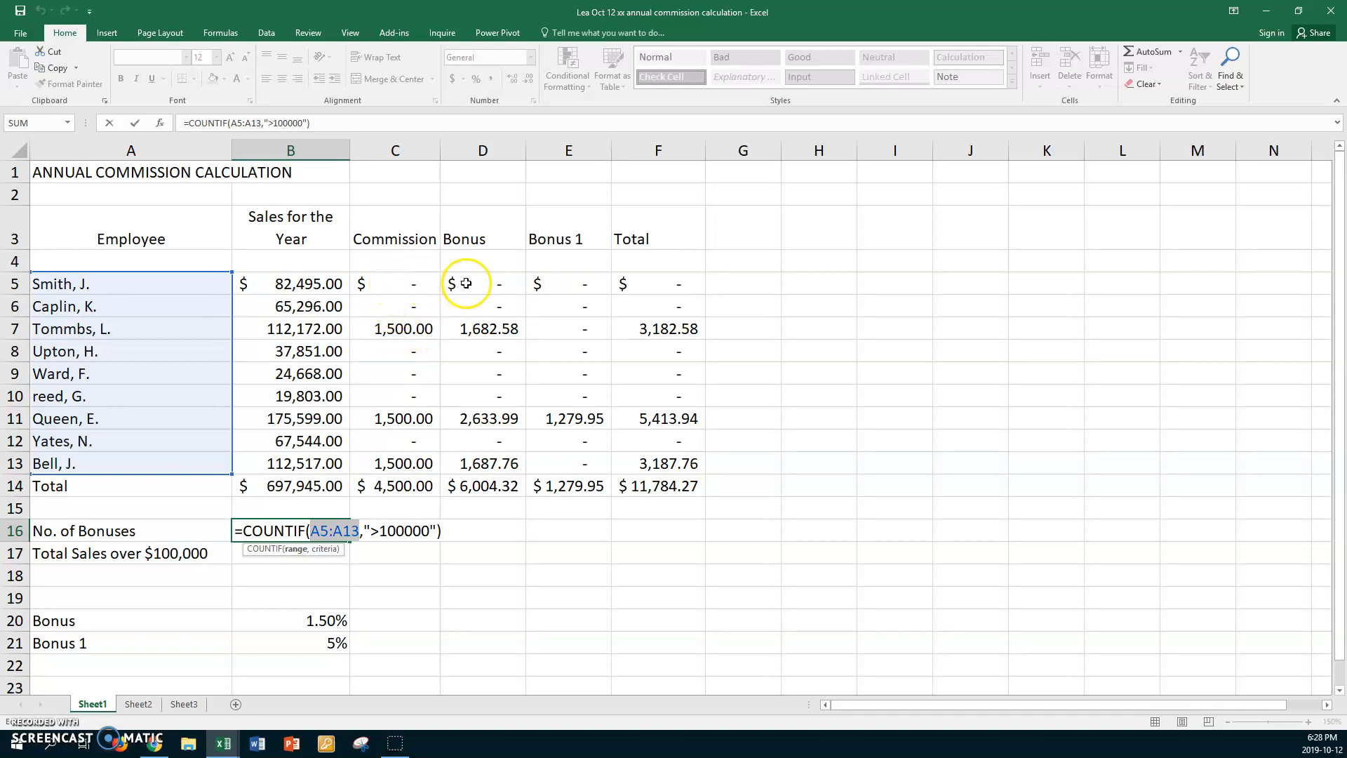
left_click_drag(466, 283, 449, 411)
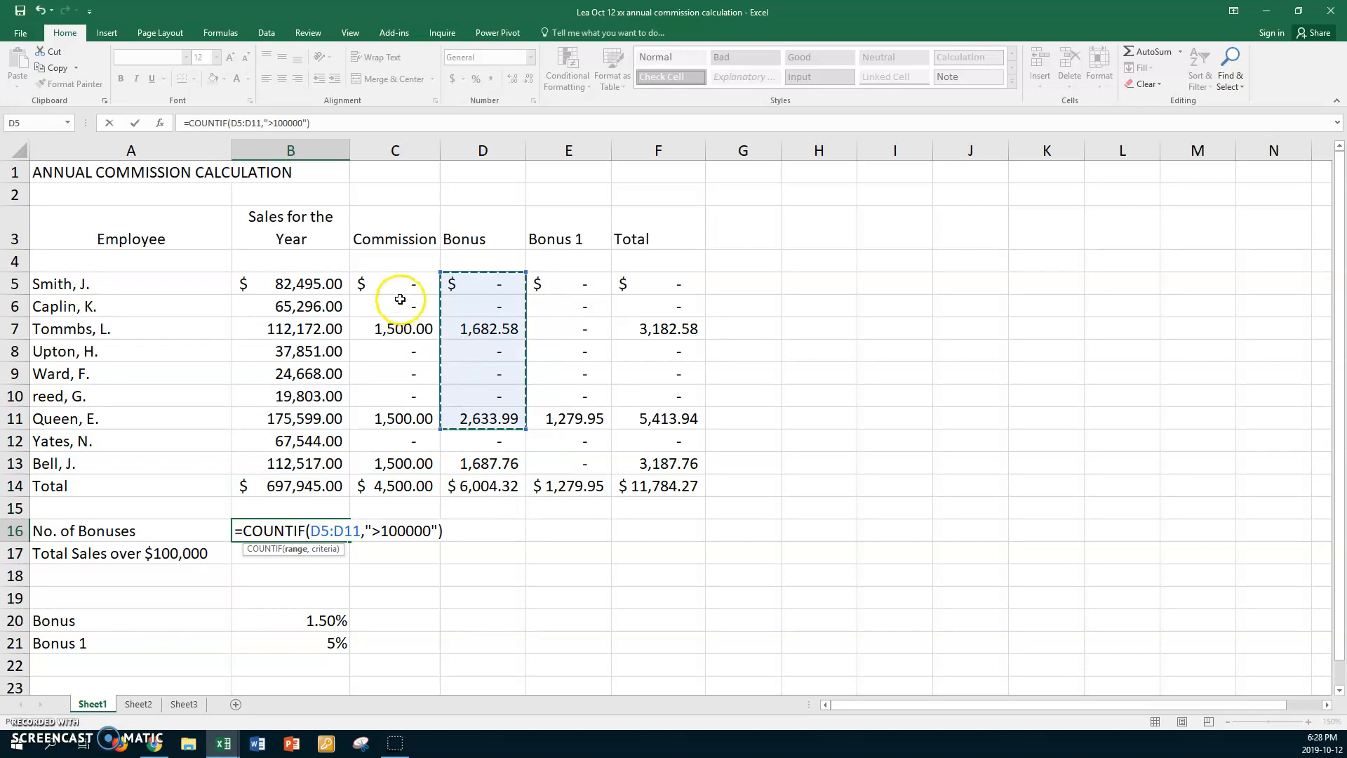
key("BackSpace")
key("BackSpace")
key("BackSpace")
key("BackSpace")
key("BackSpace")
key("BackSpace")
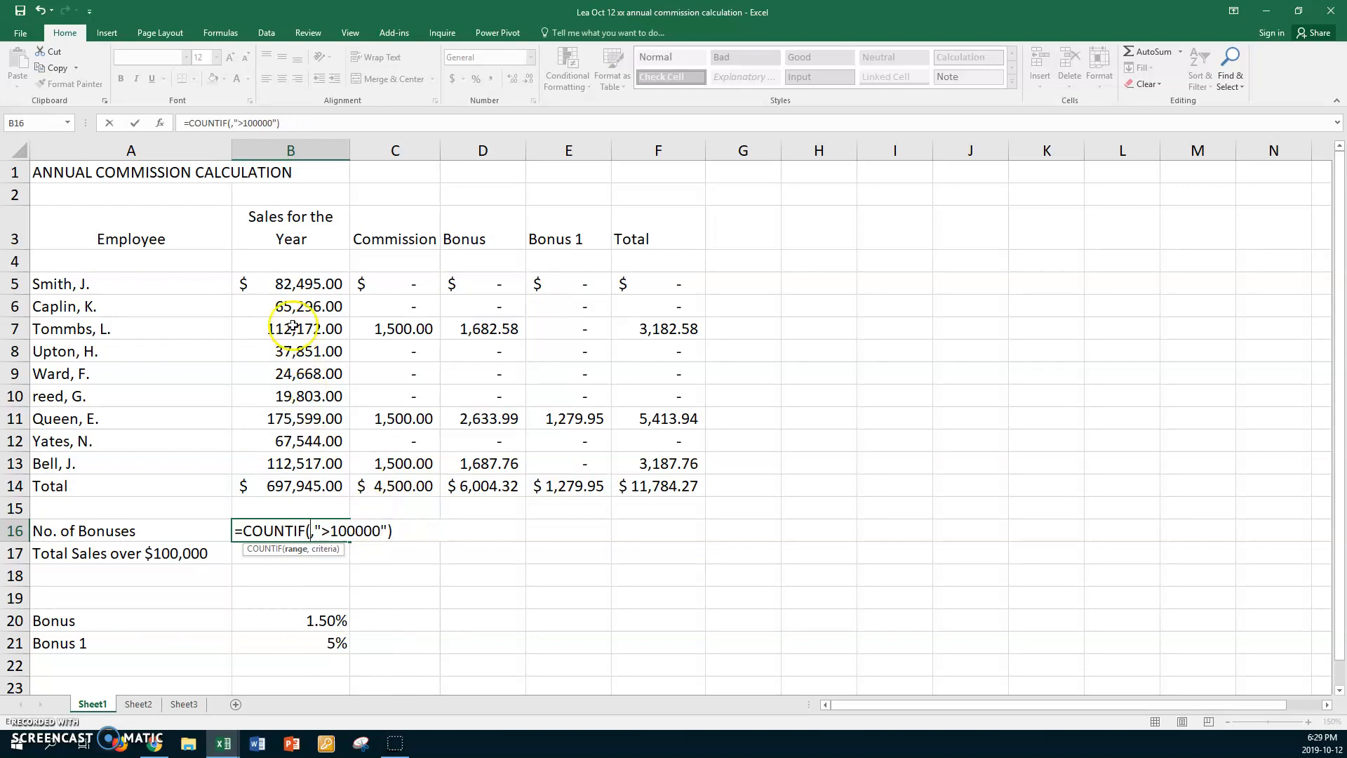
left_click_drag(305, 283, 280, 459)
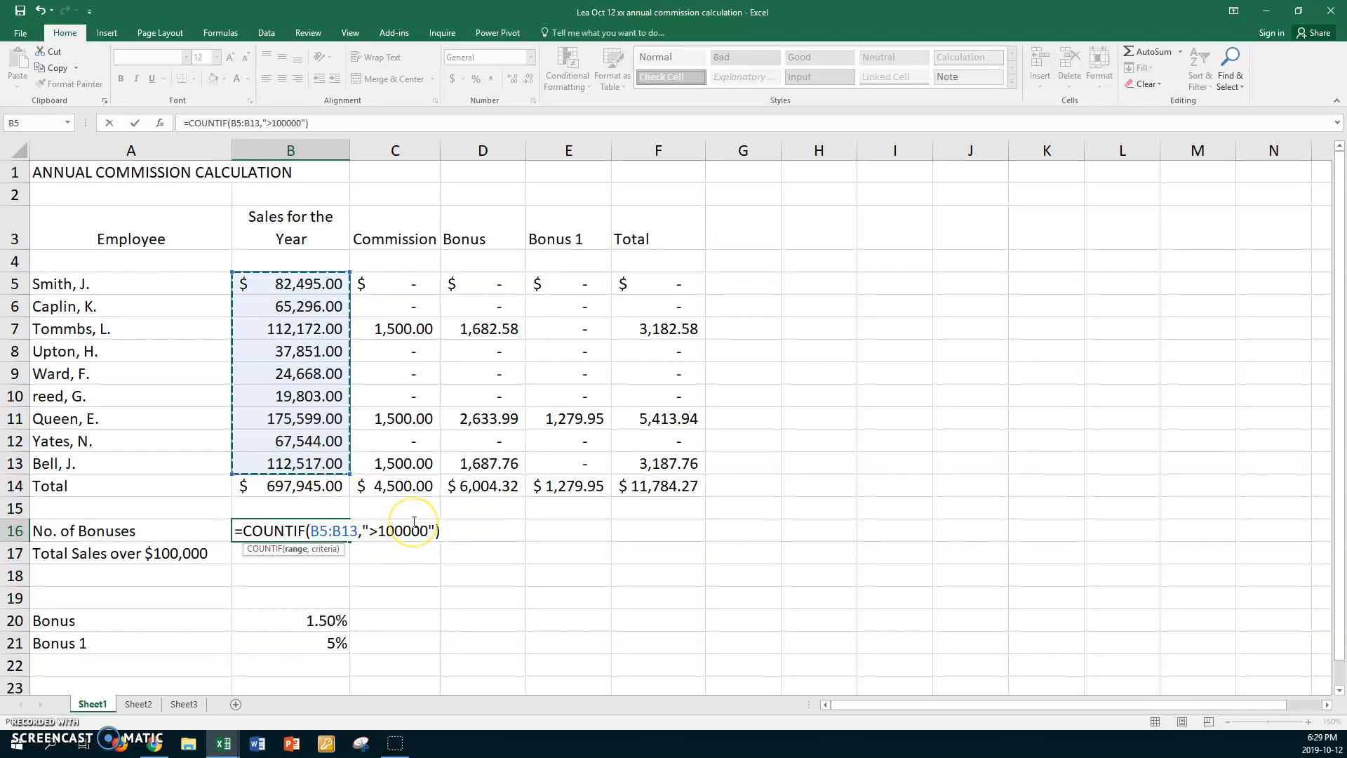
key("Return")
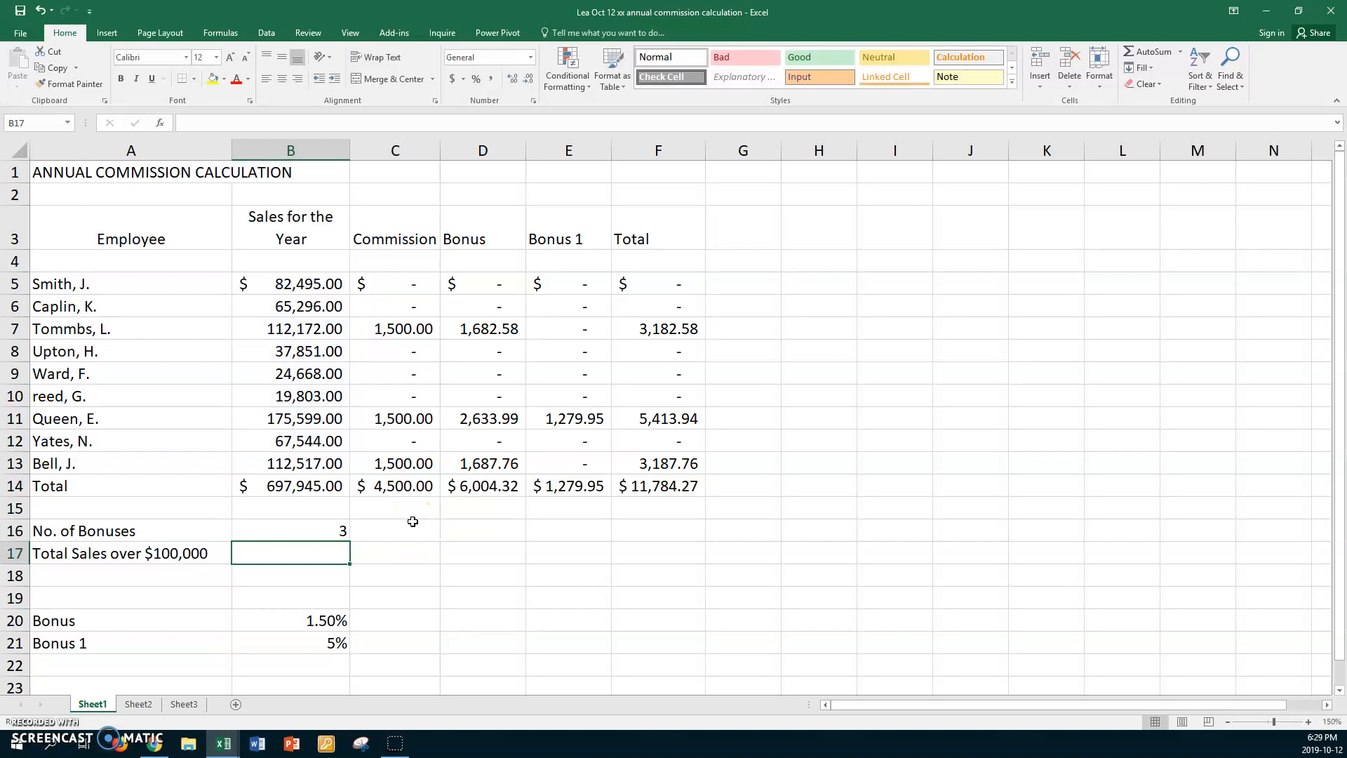
left_click(312, 532)
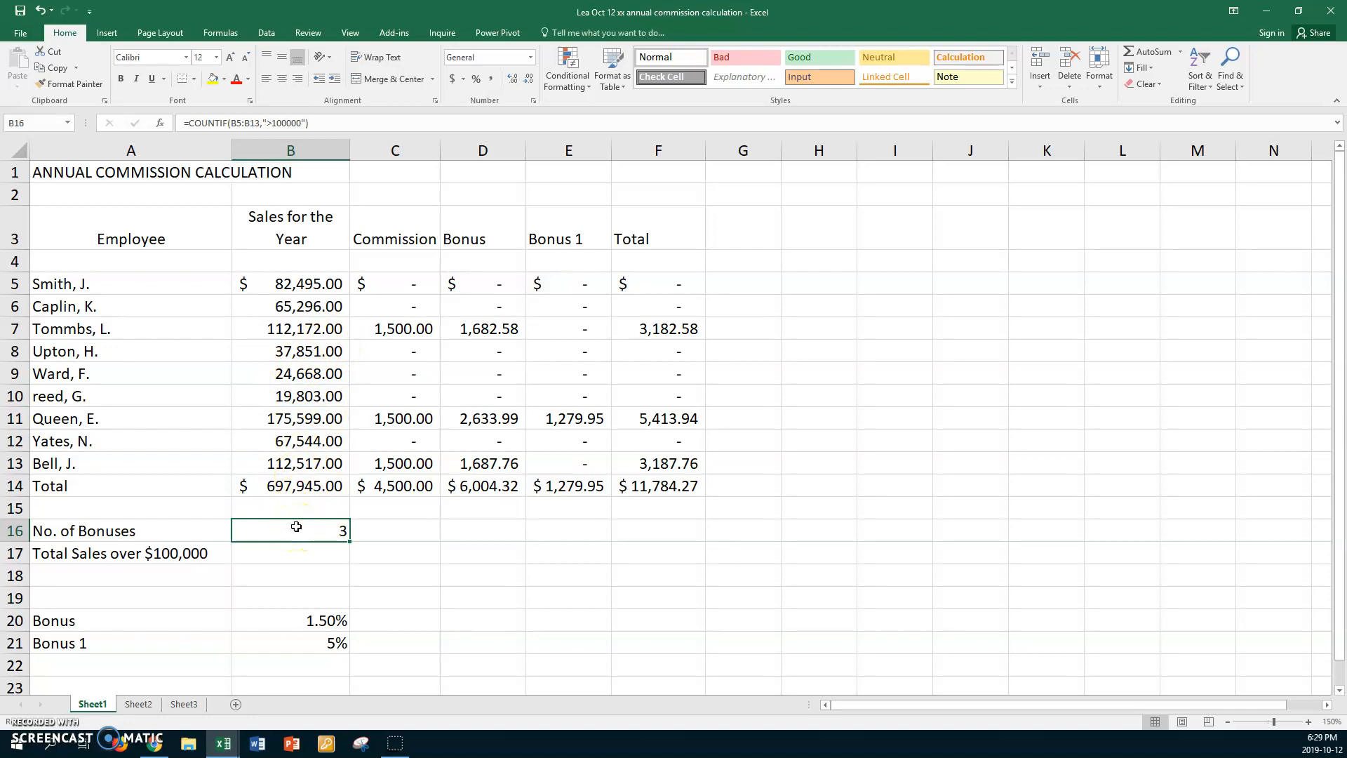
- Enter the formula =SUMIF(B5:B13,">100000",B5:B13) in B17 for Total Sales over $100,000
left_click(293, 555)
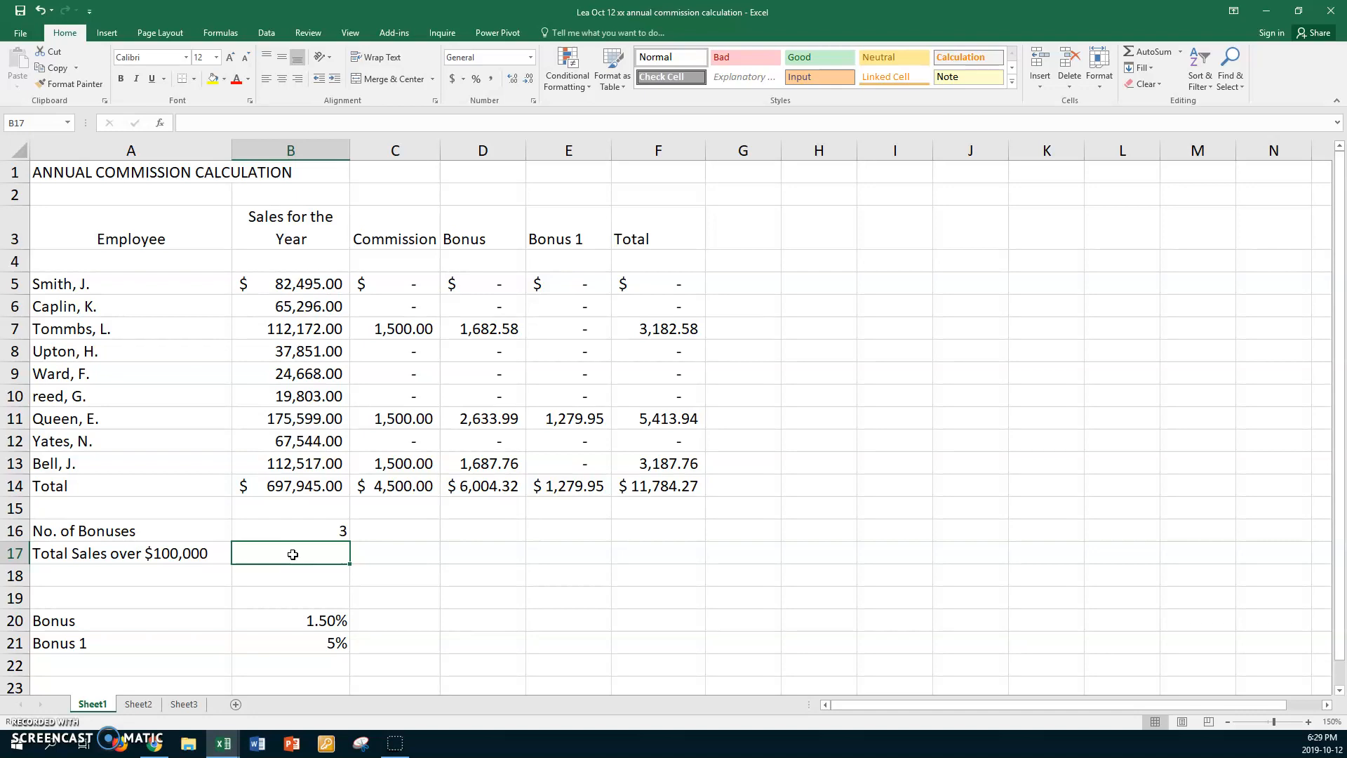
type("=sum")
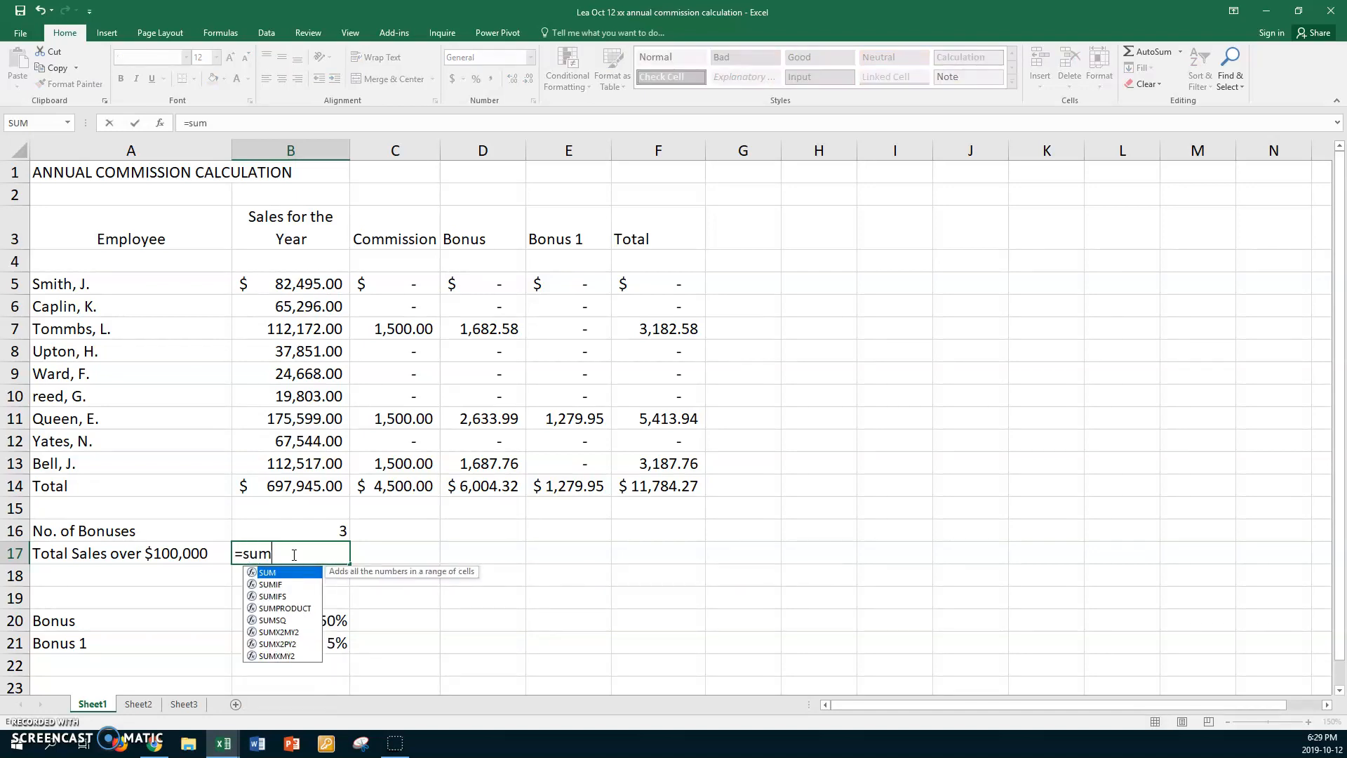
type("if(")
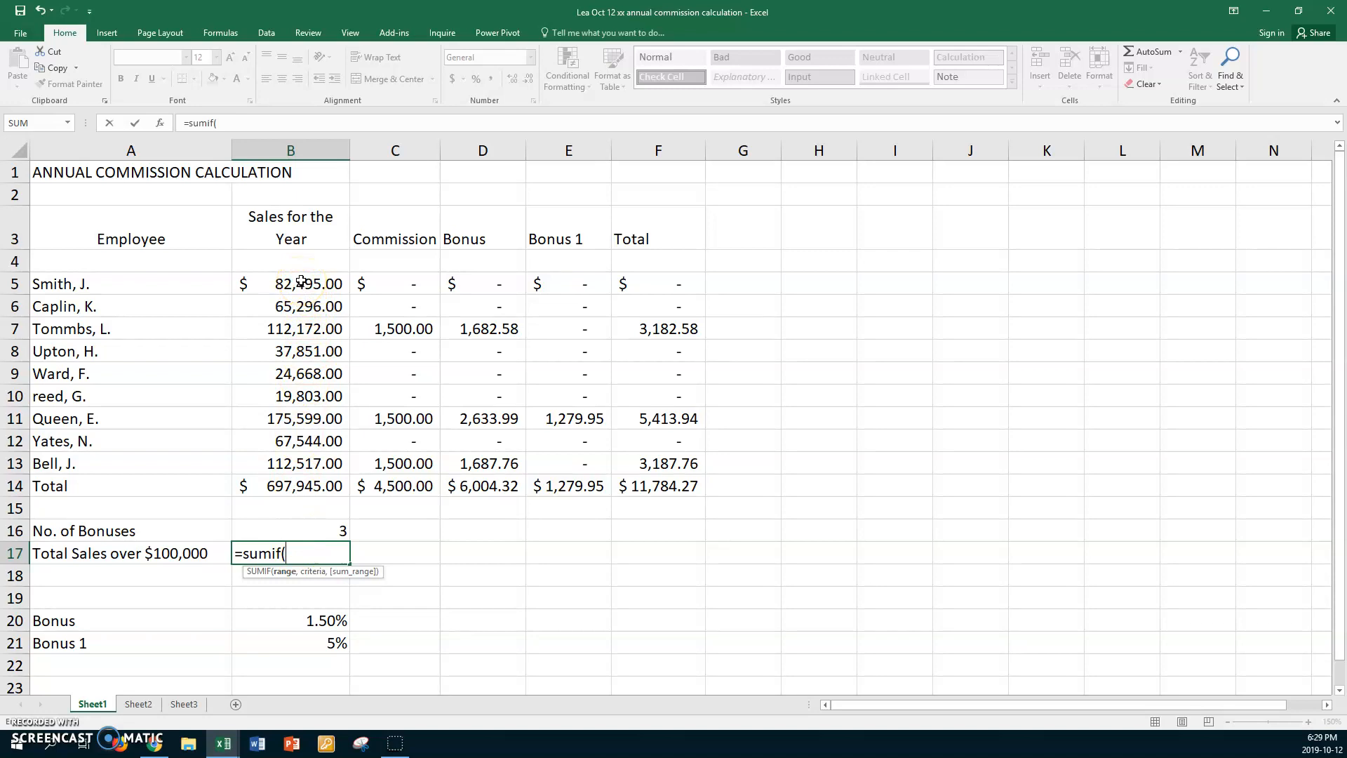
left_click_drag(300, 281, 263, 463)
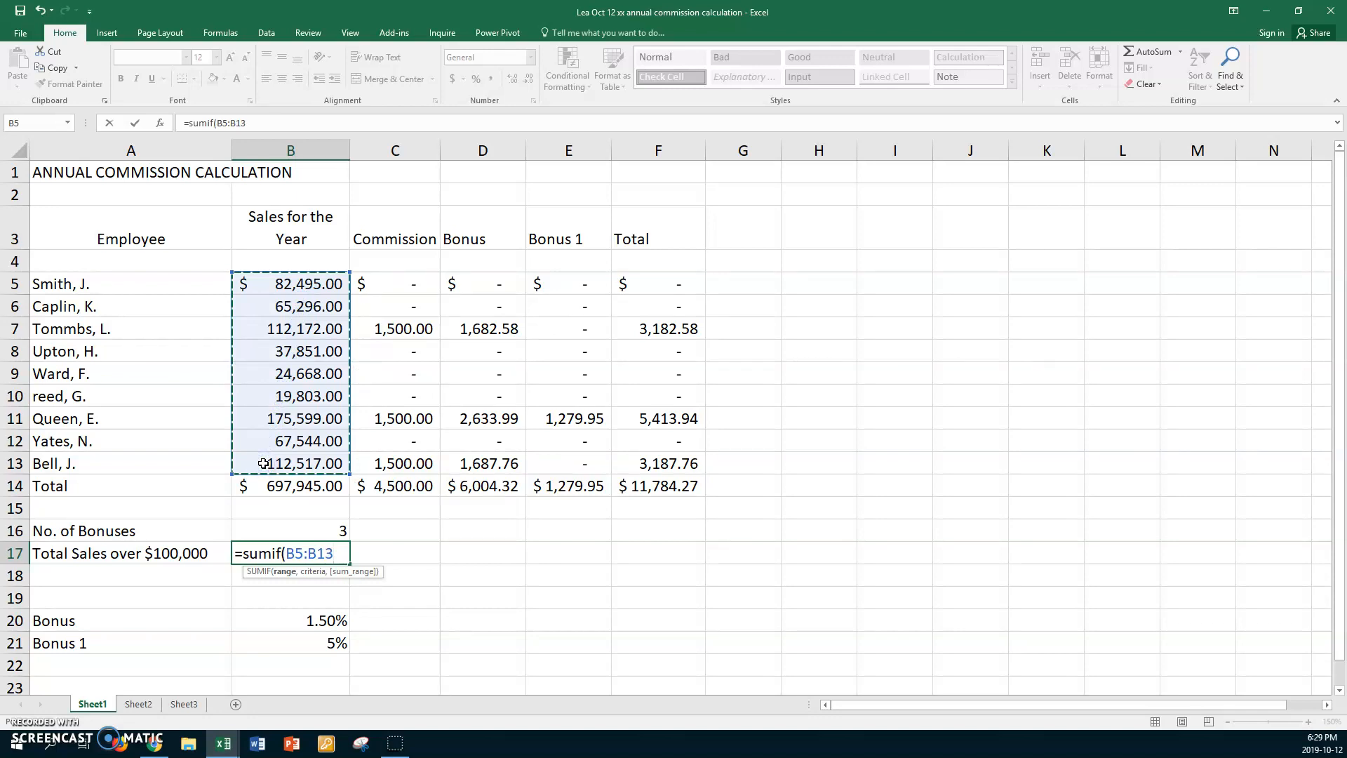
type(",\">100000")
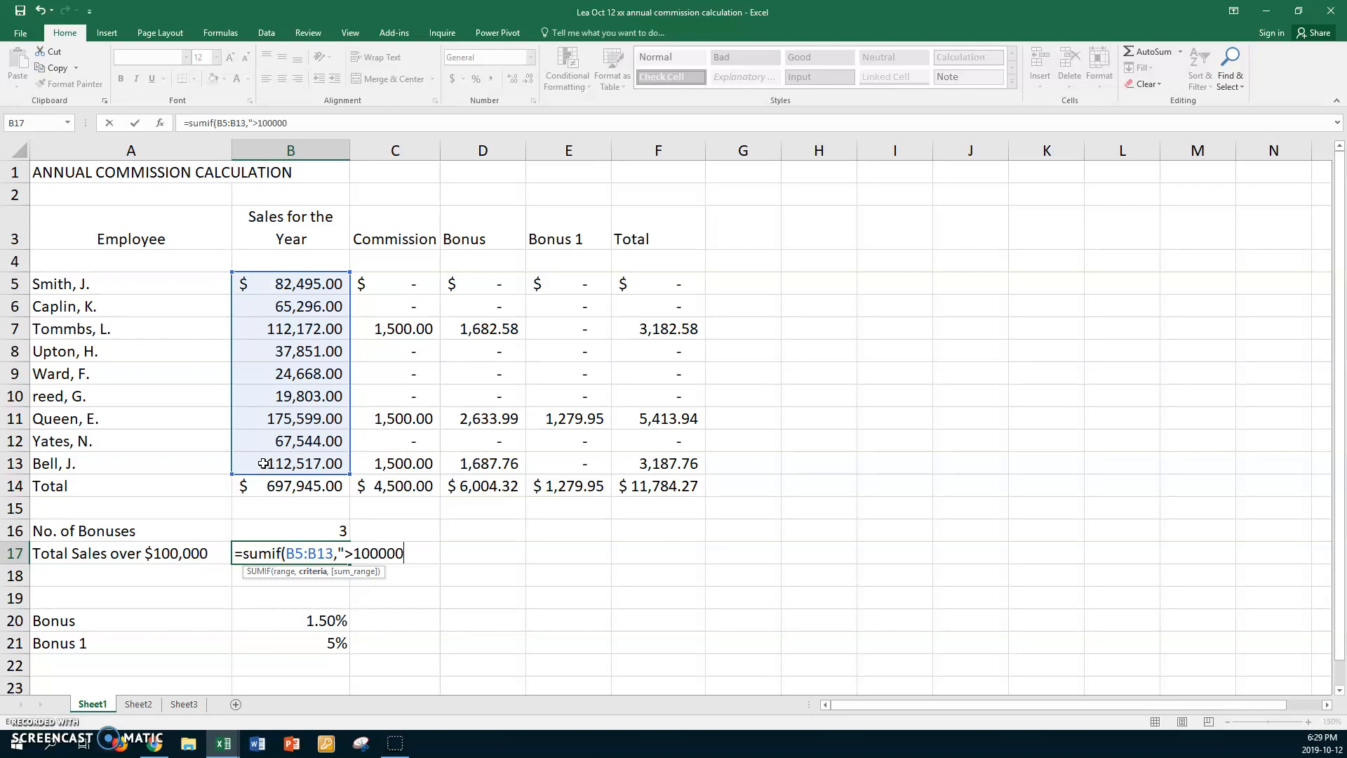
type("\",")
left_click_drag(306, 283, 303, 457)
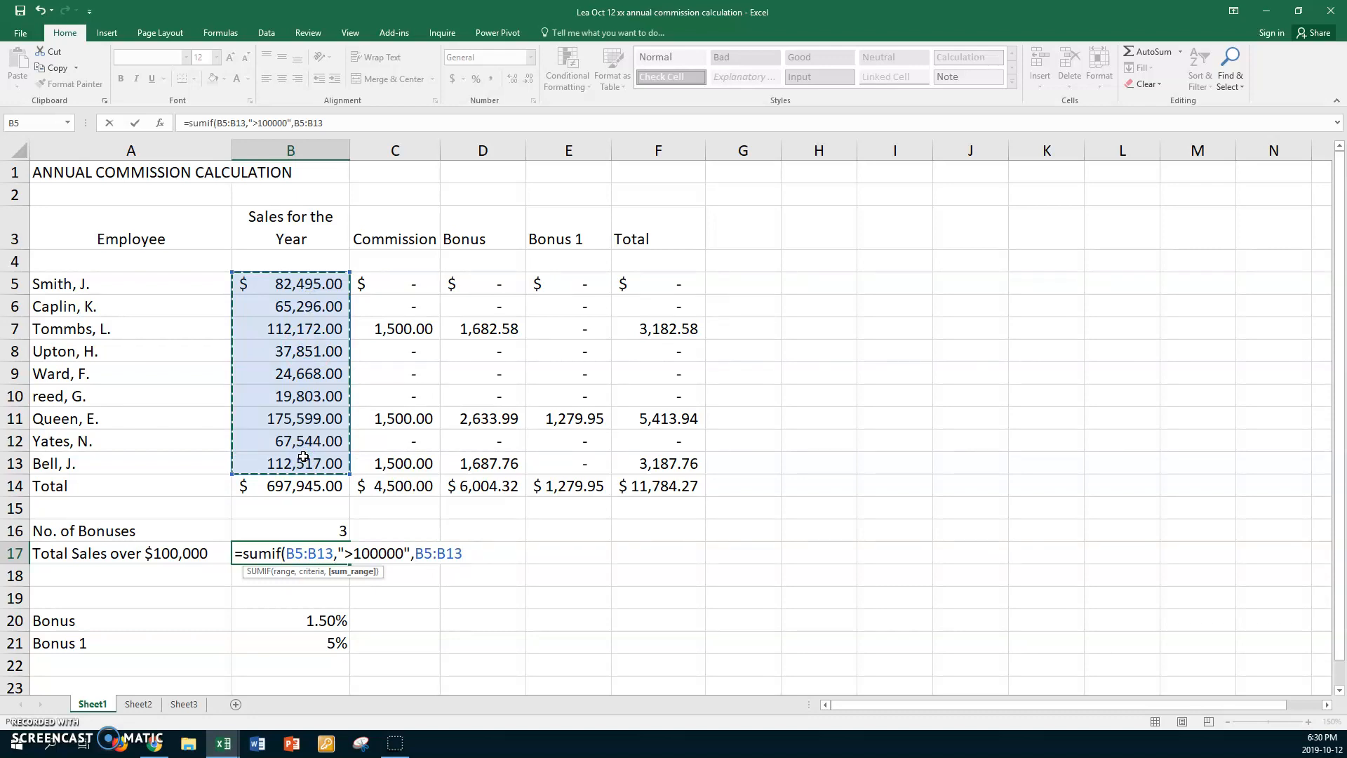
type(")")
key("Return")
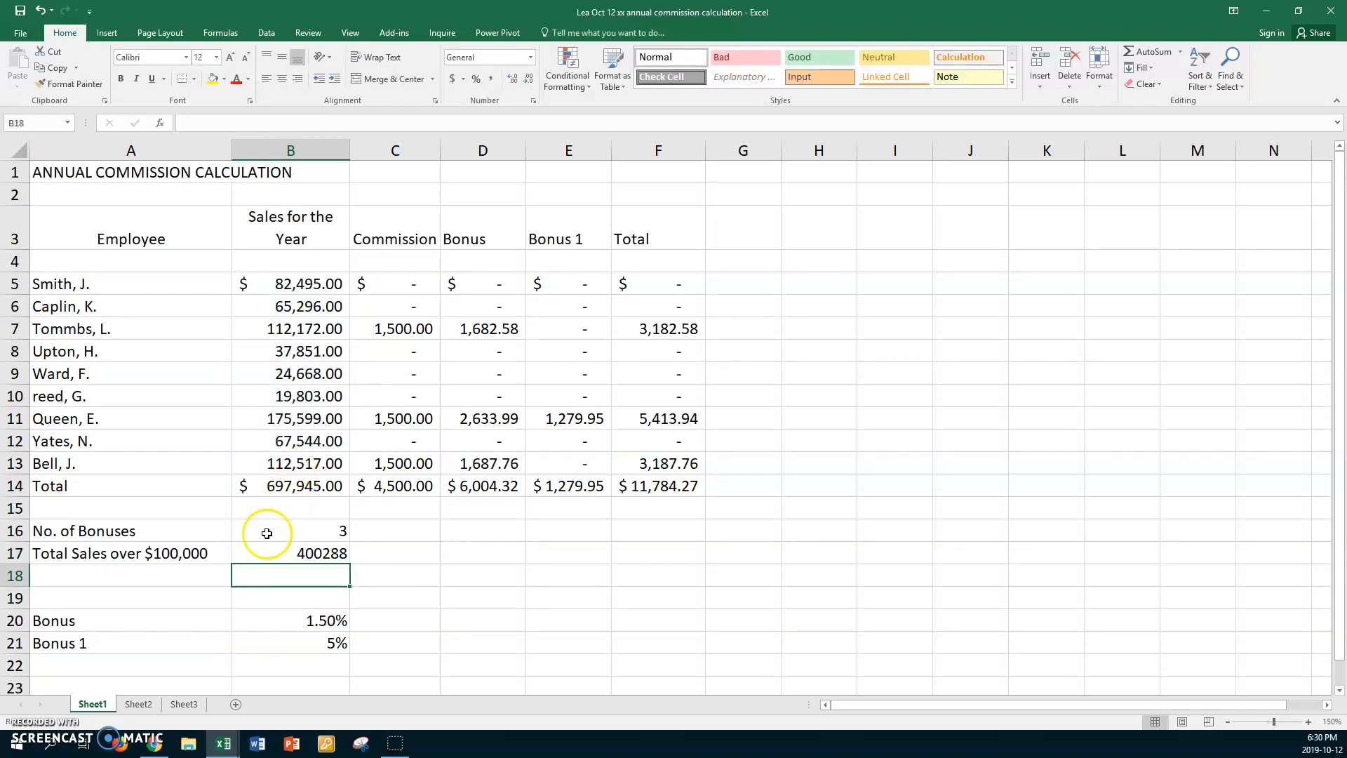
- Copy the dollar-sign accounting format from B14 to B17 with Format Painter
left_click(300, 488)
left_click(70, 84)
left_click(242, 551)
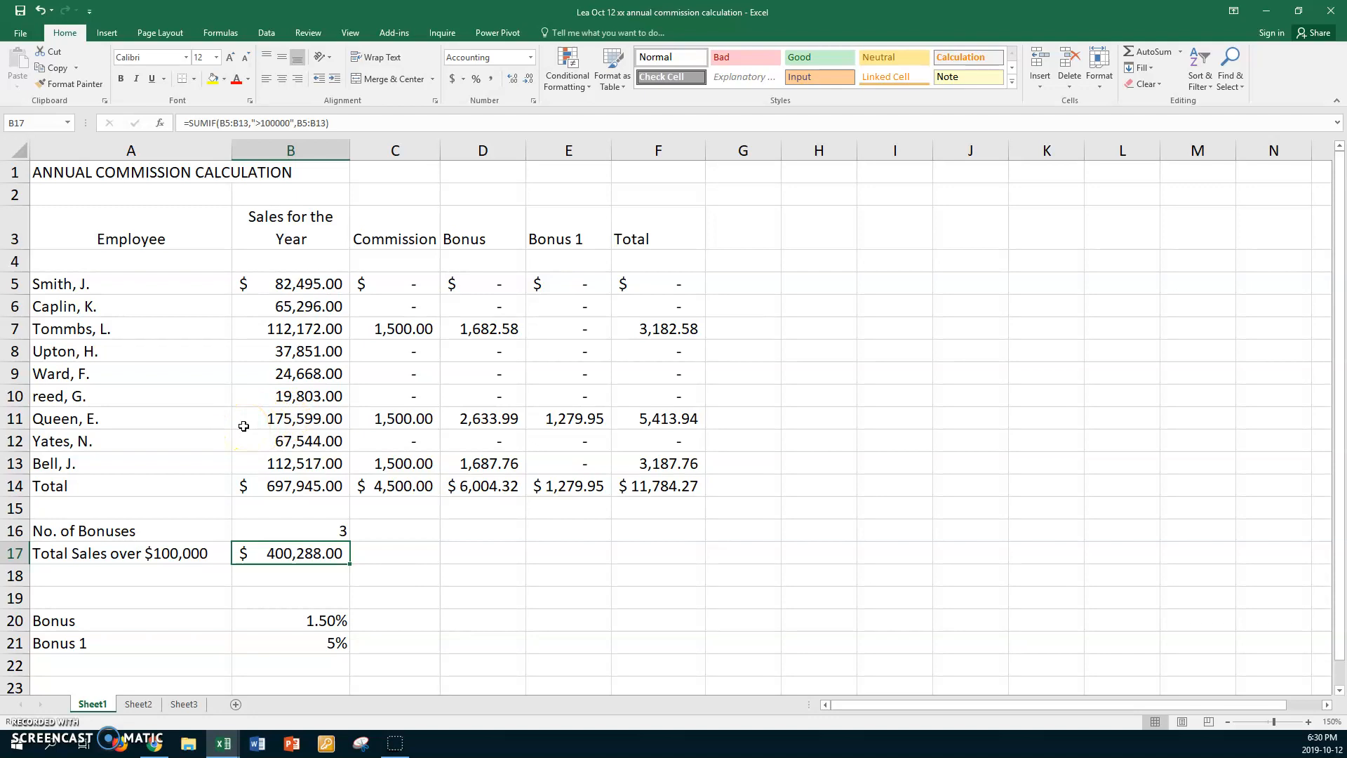
- Review the arguments of the SUMIF formula in B17 and the COUNTIF formula in B16 without changing them
double_click(264, 555)
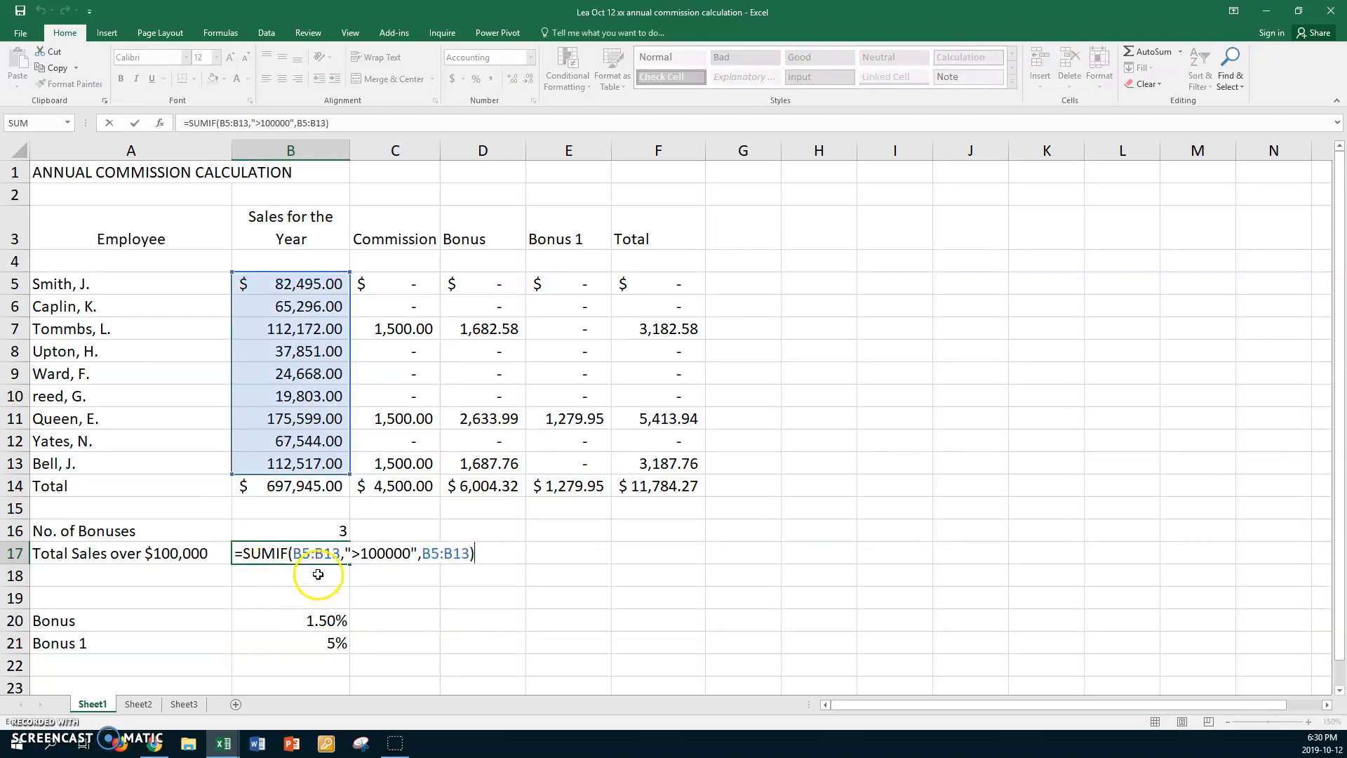
left_click(289, 554)
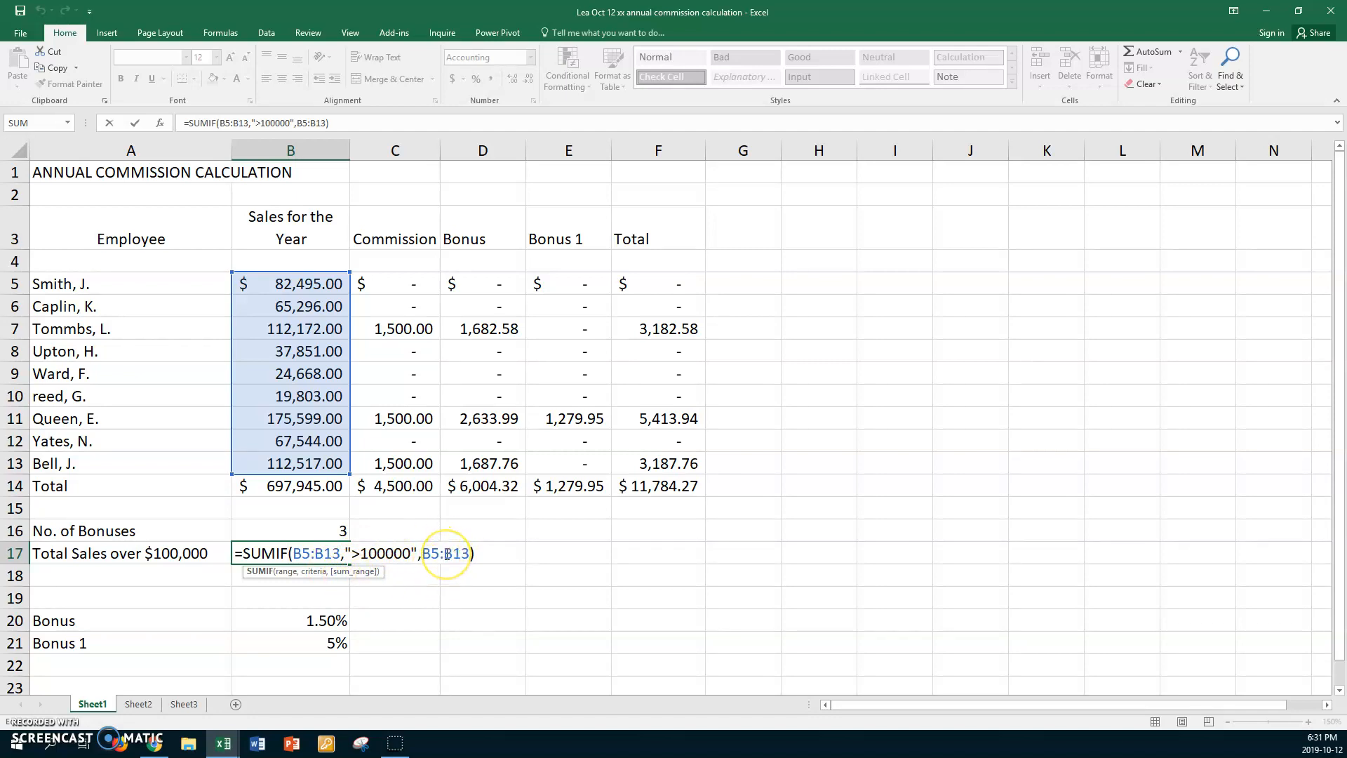
key("Return")
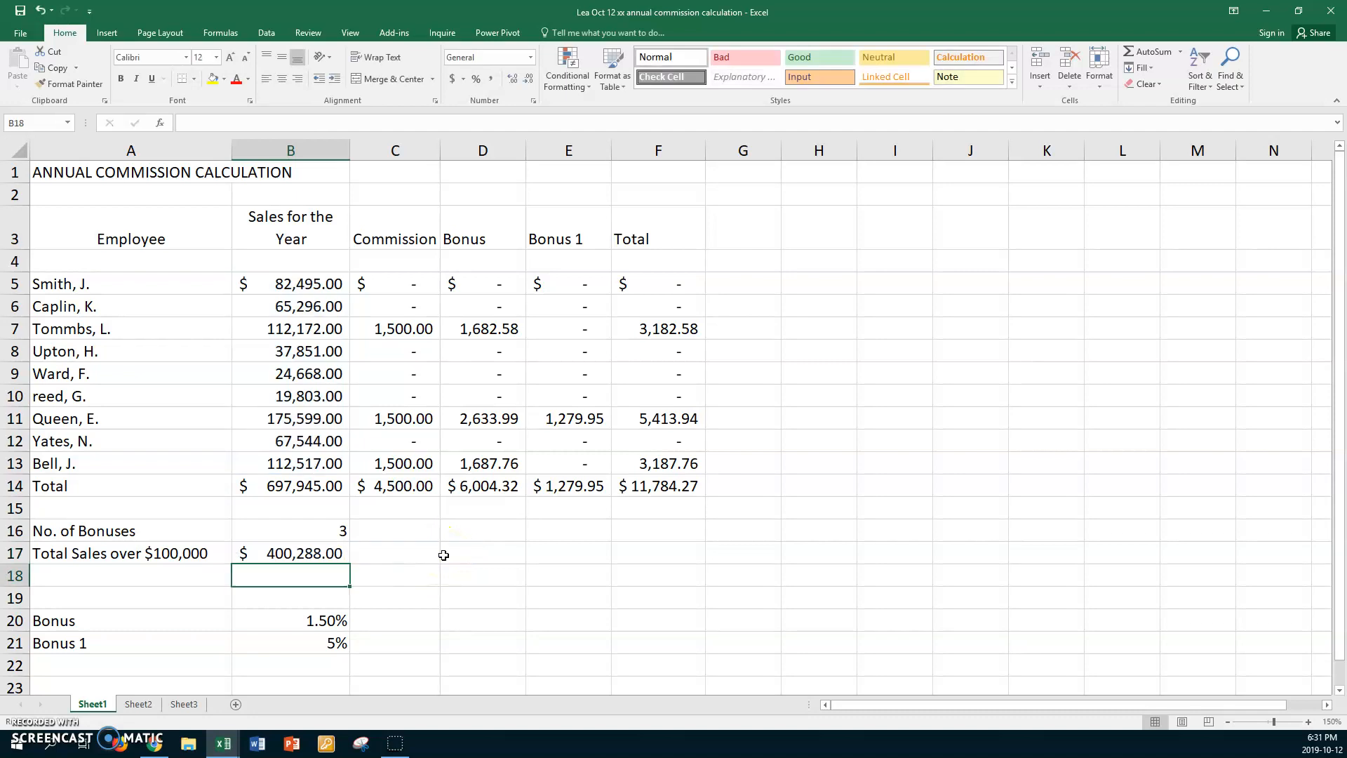
left_click(316, 527)
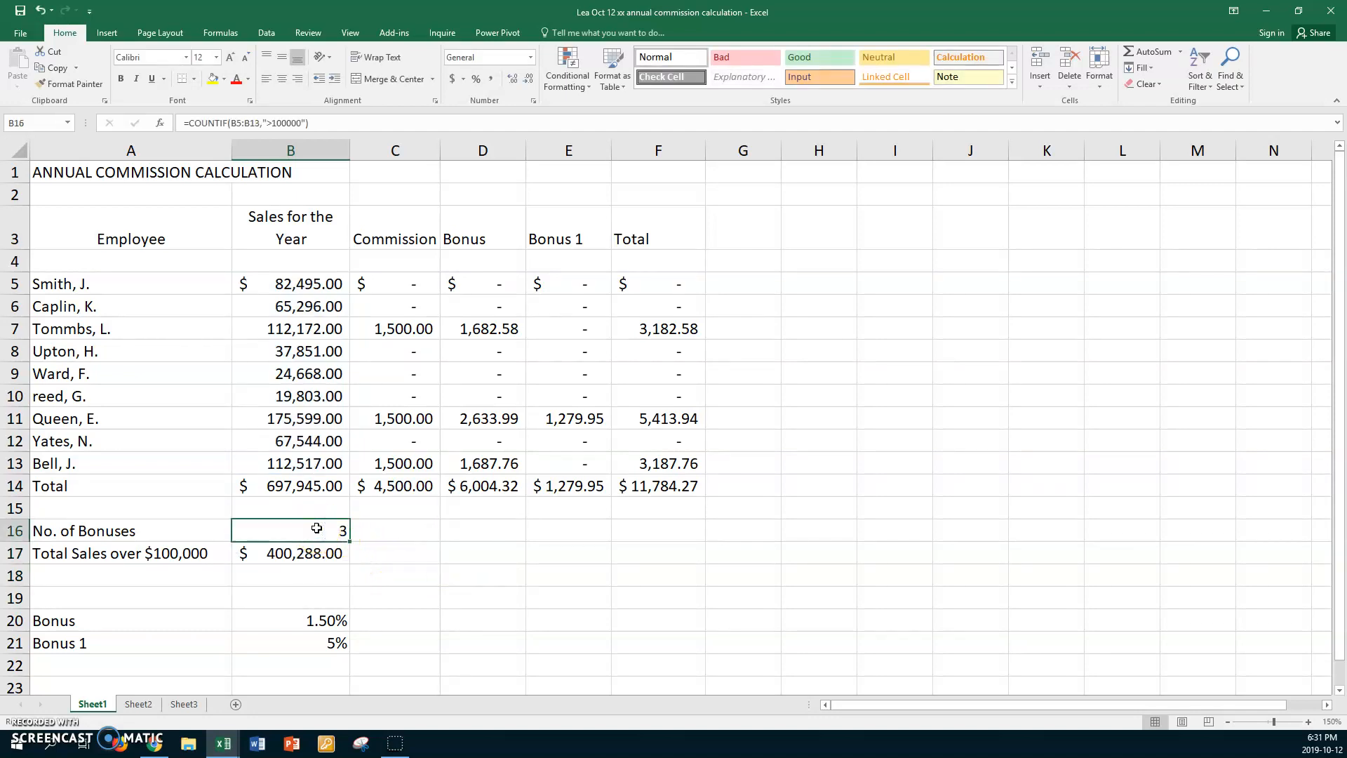
double_click(316, 527)
left_click(307, 531)
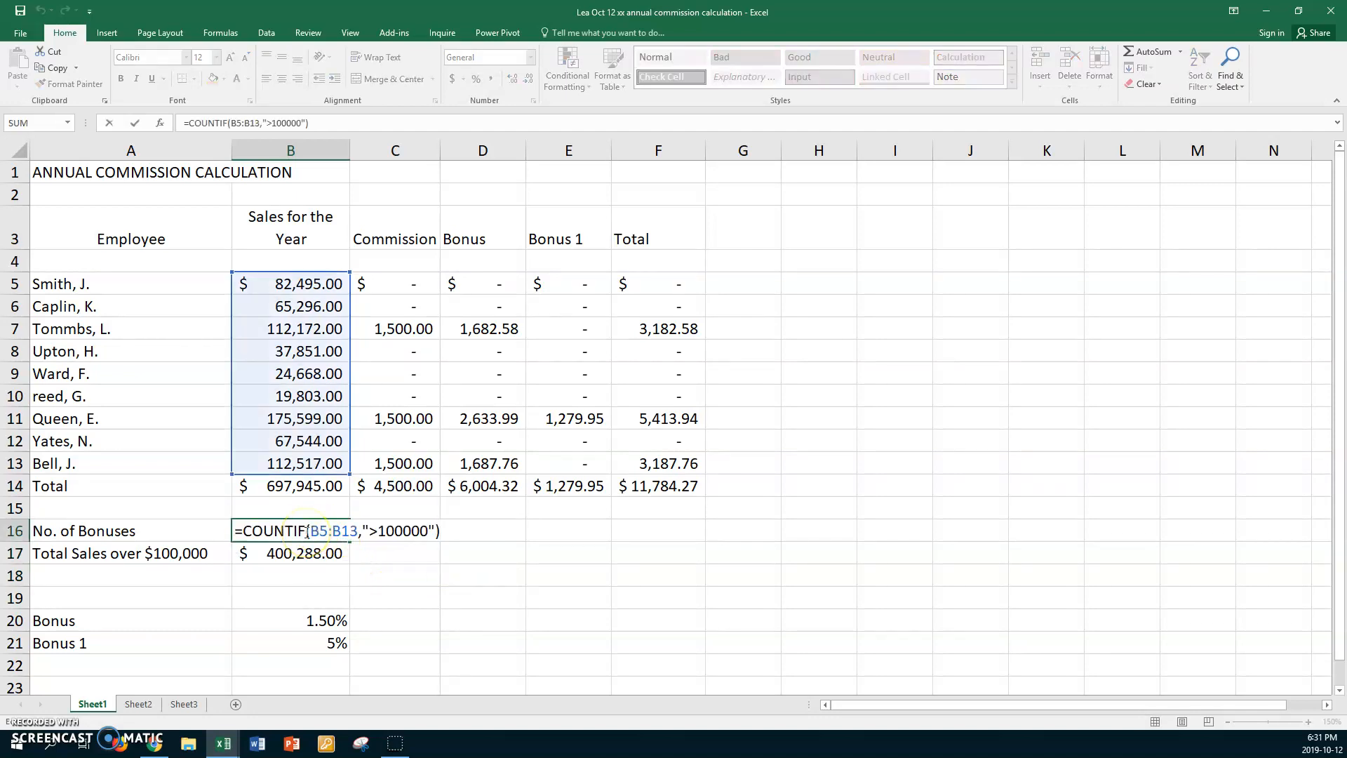
left_click(333, 548)
left_click(209, 575)
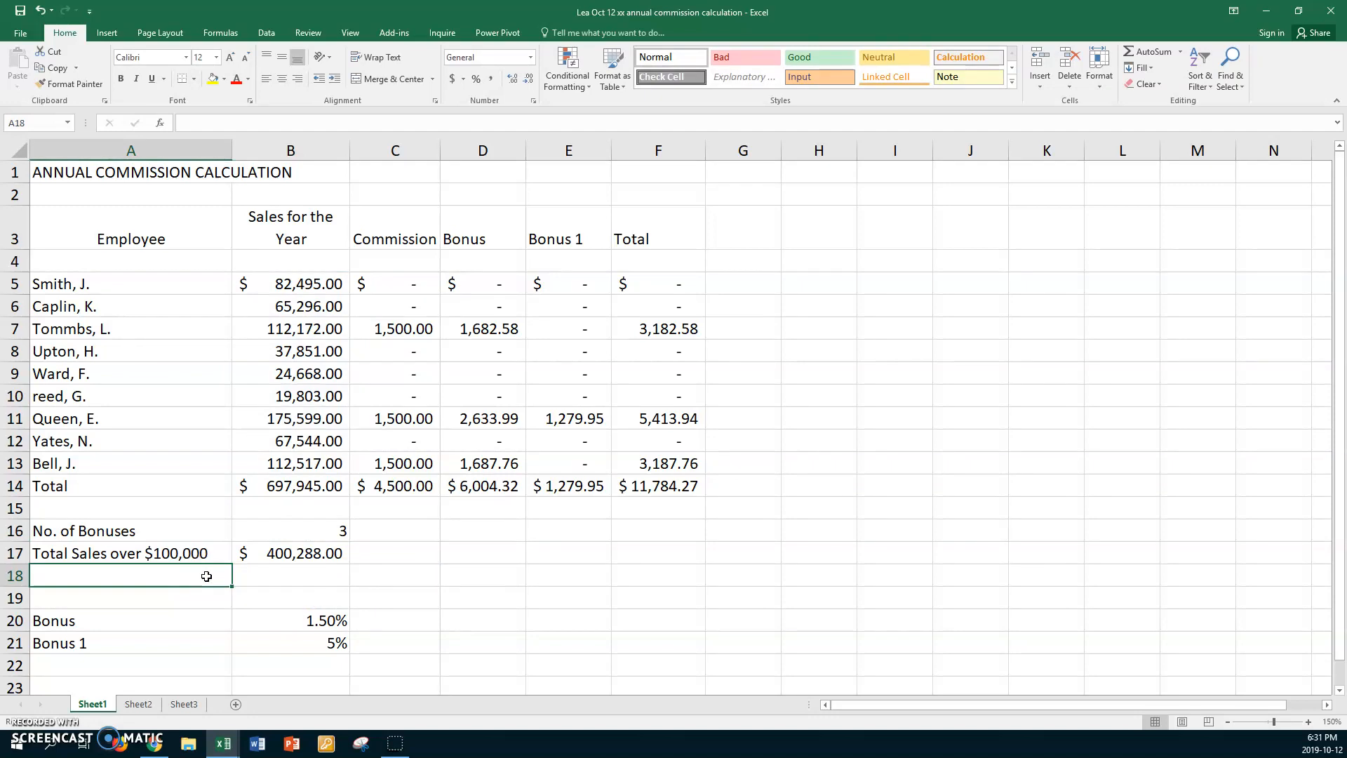